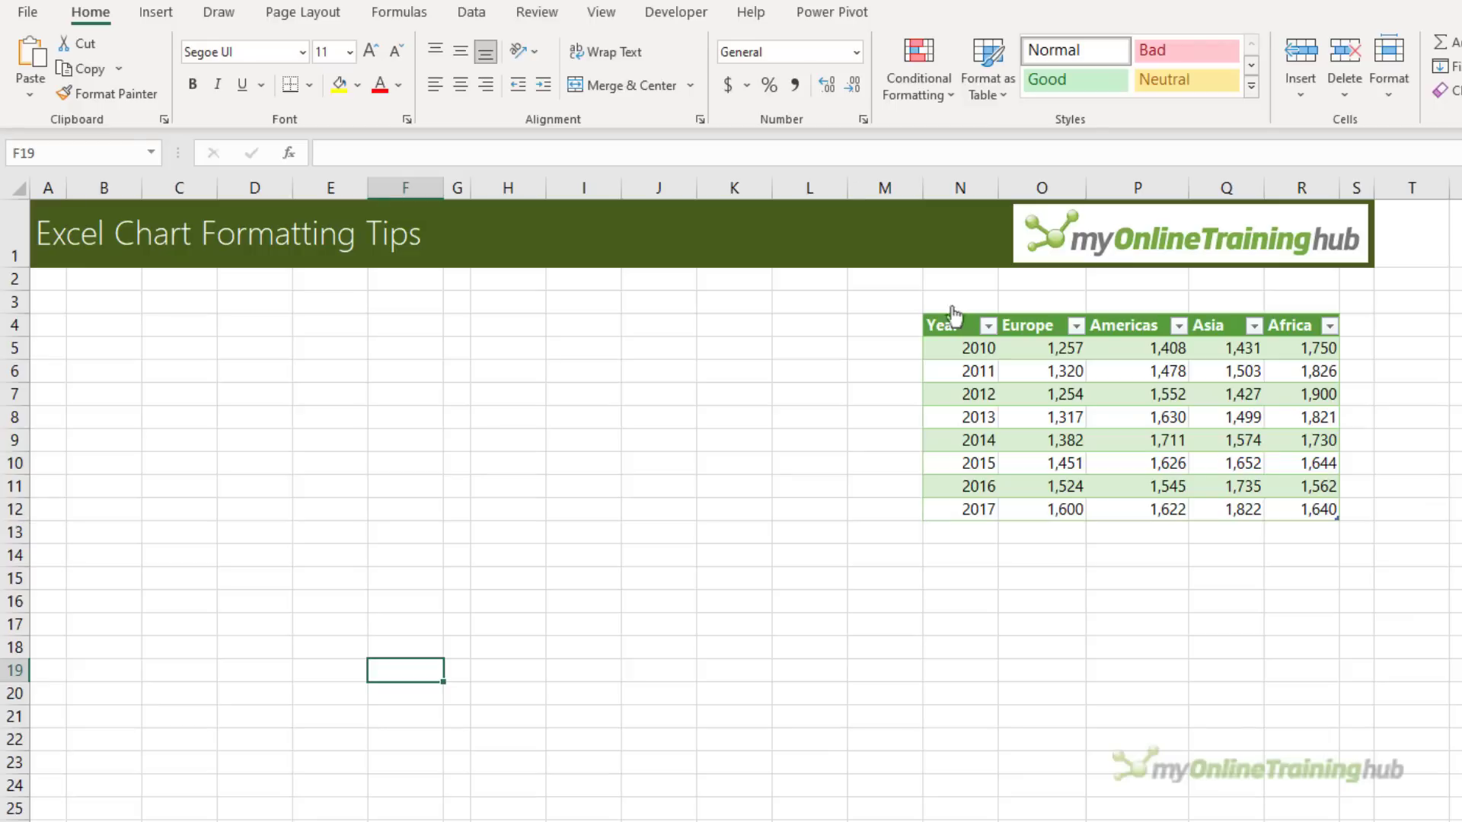
# - Insert a 2-D line chart from N4:O12 and shrink it into the sheet's top-left corner
pyautogui.moveTo(951, 326); pyautogui.dragTo(1054, 513)
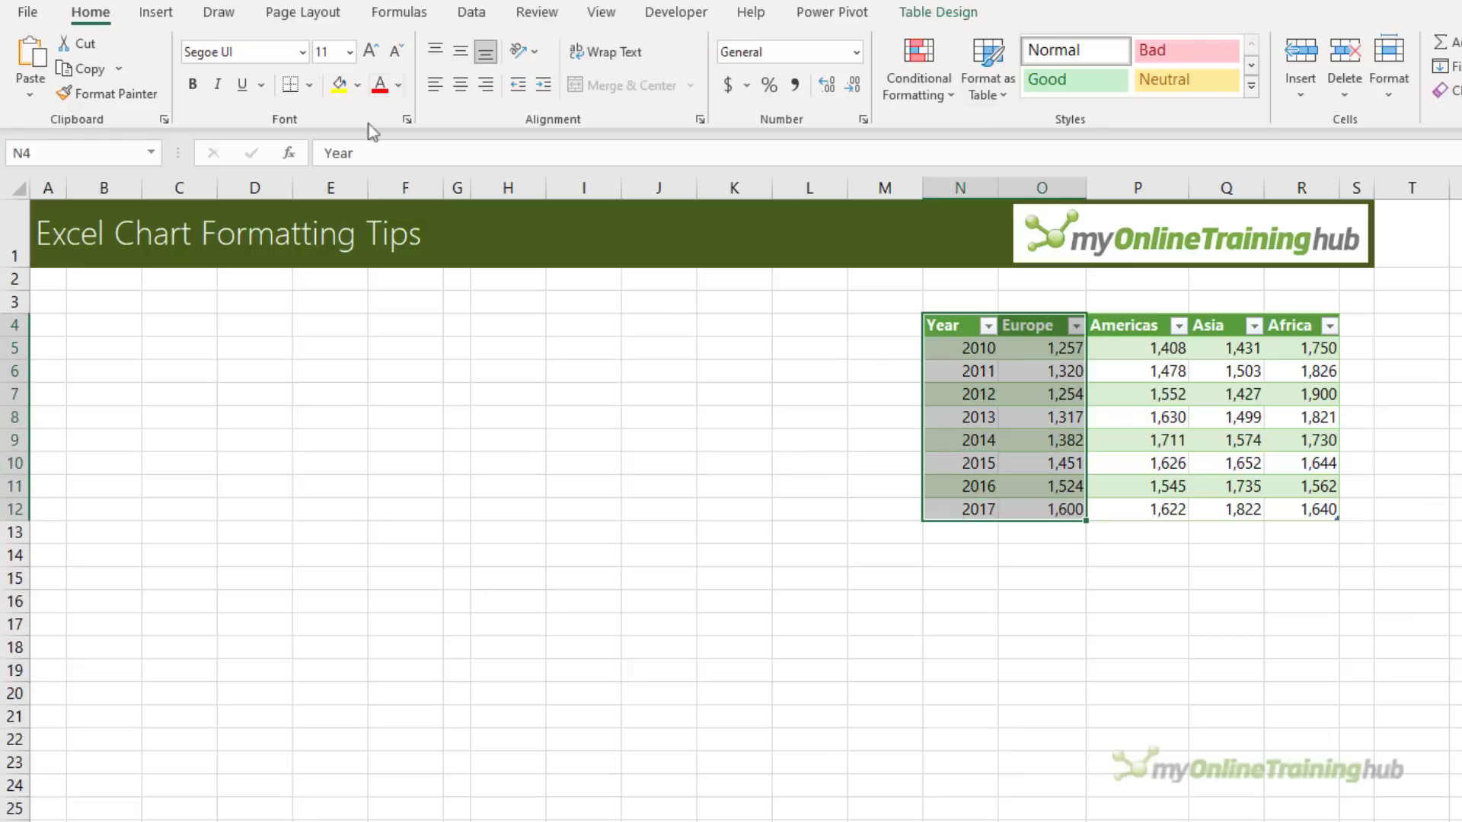
pyautogui.click(156, 11)
pyautogui.click(944, 67)
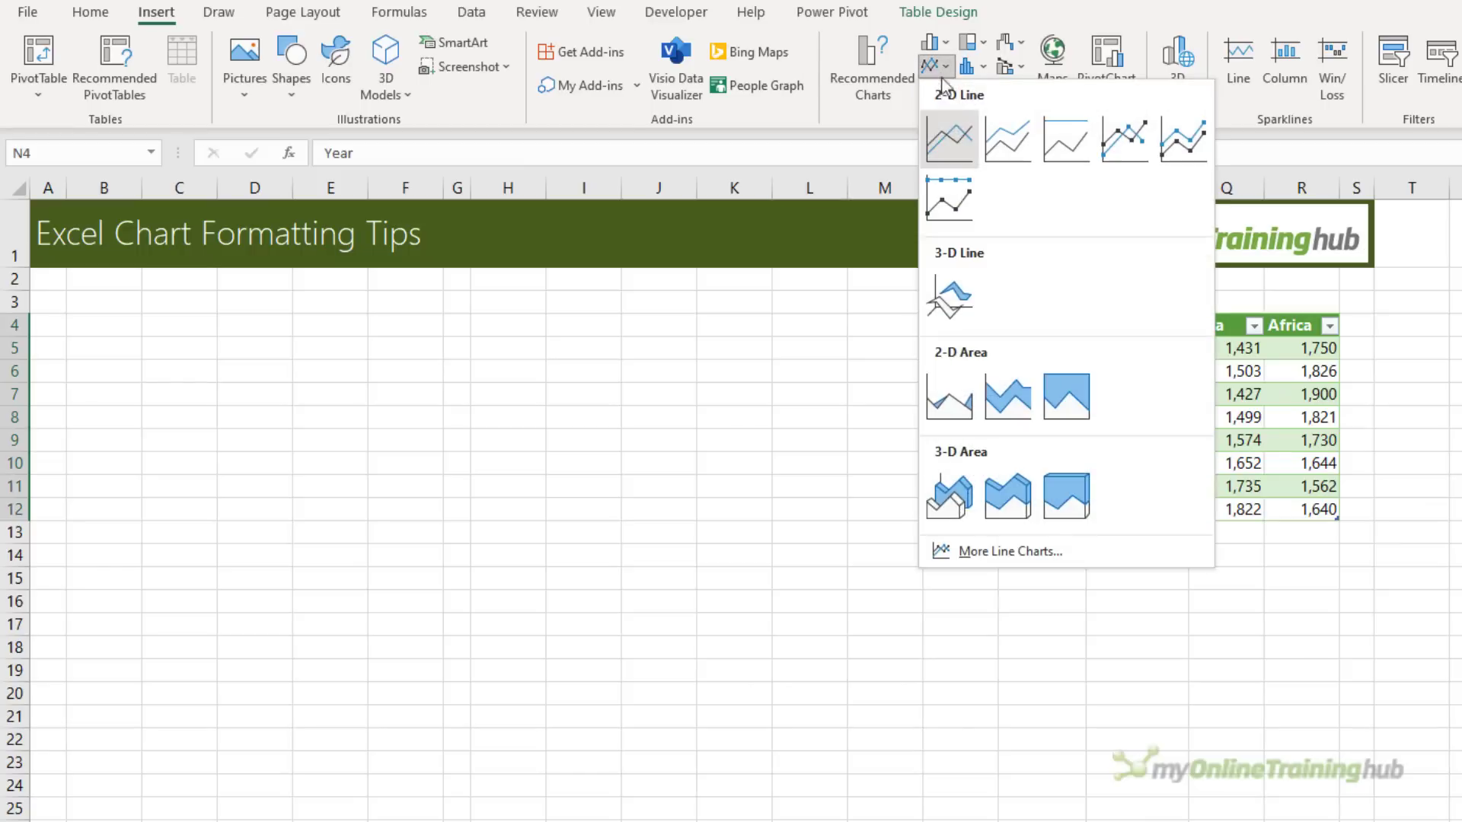
pyautogui.click(950, 140)
pyautogui.moveTo(825, 476); pyautogui.dragTo(130, 308)
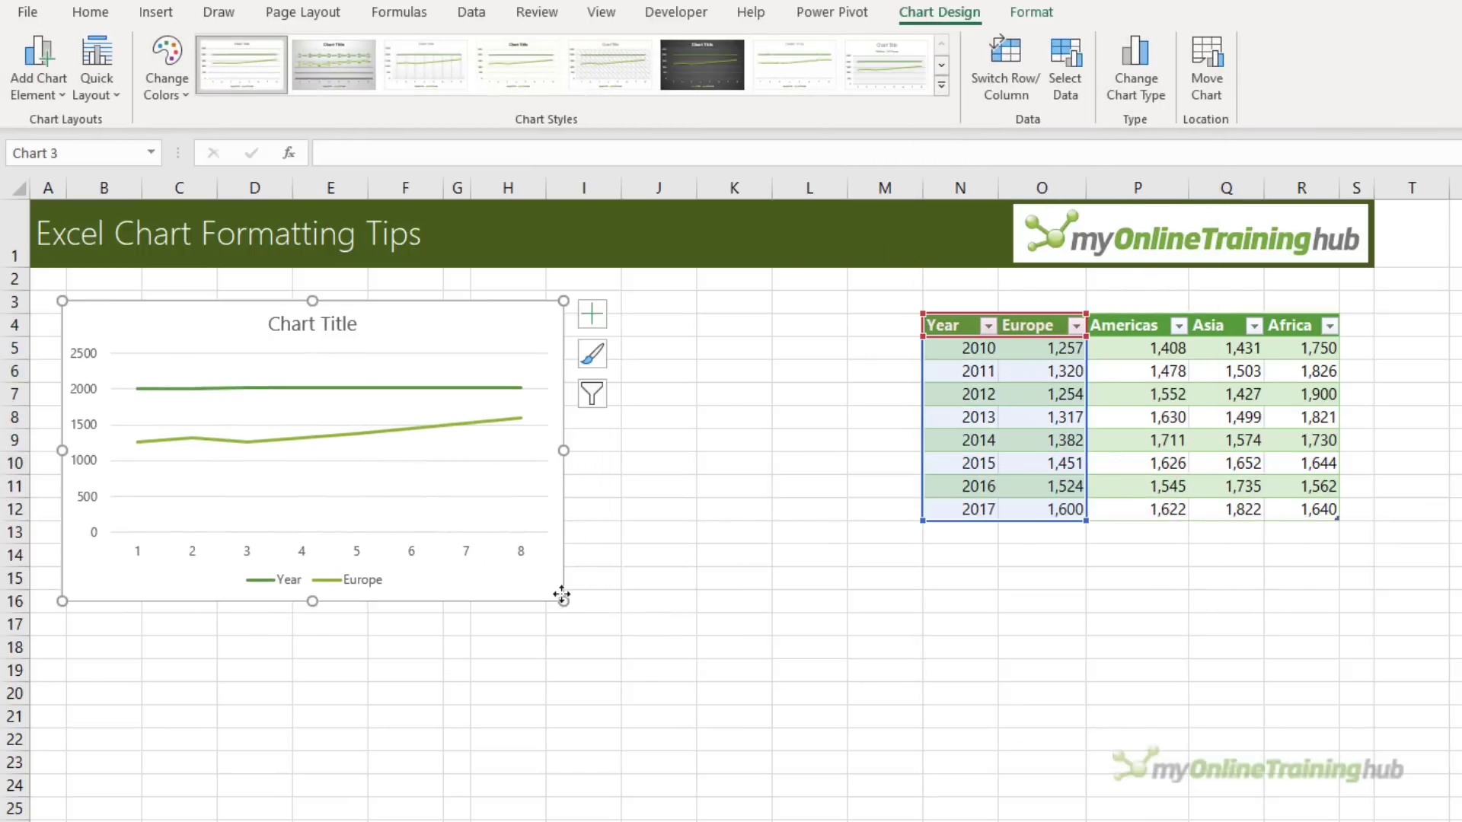
pyautogui.moveTo(562, 600); pyautogui.dragTo(432, 556)
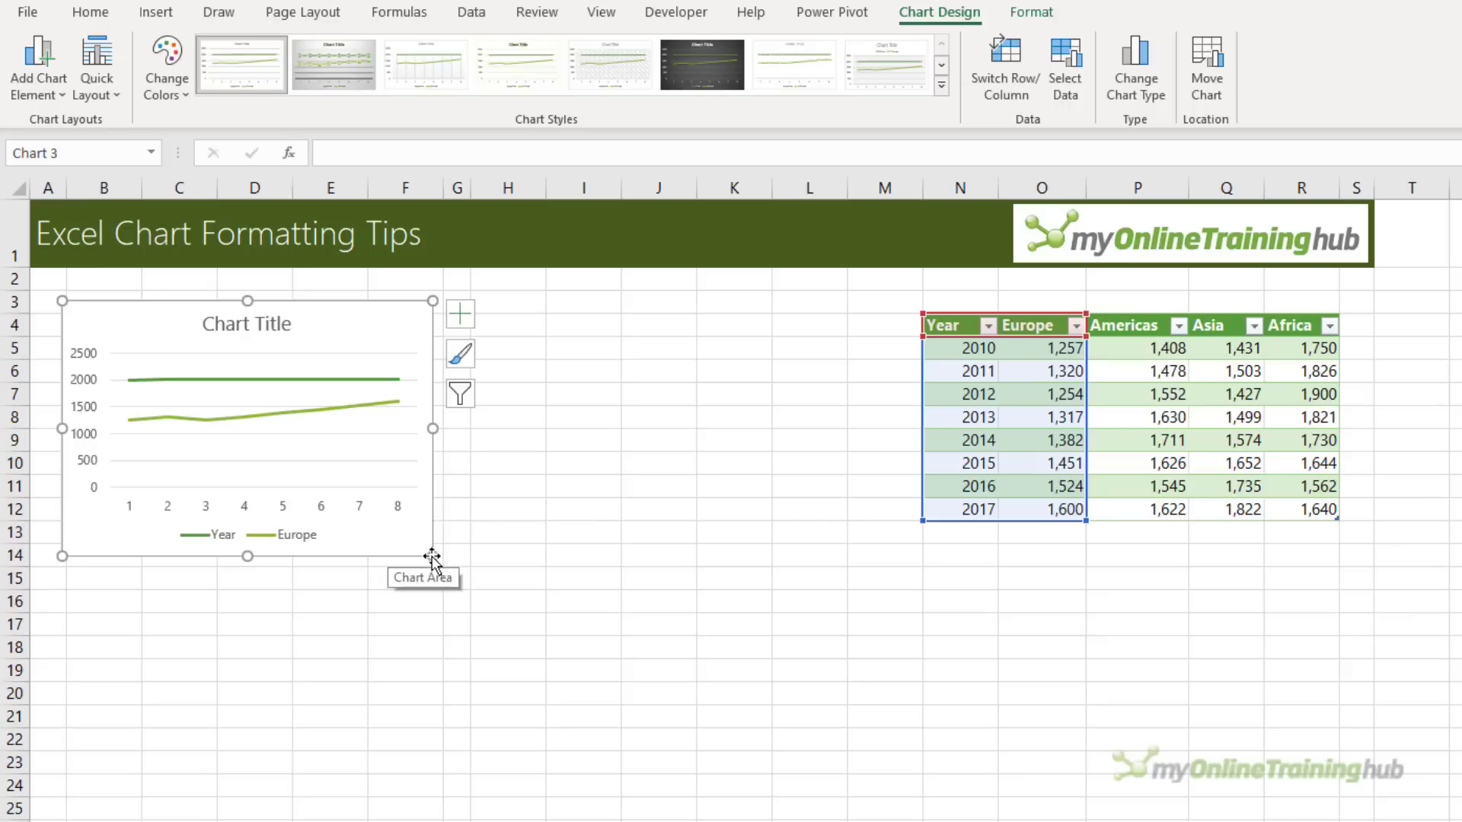
# - Remove the Year series and use N5:N12 (2010–2017) as the axis labels
pyautogui.rightClick(304, 439)
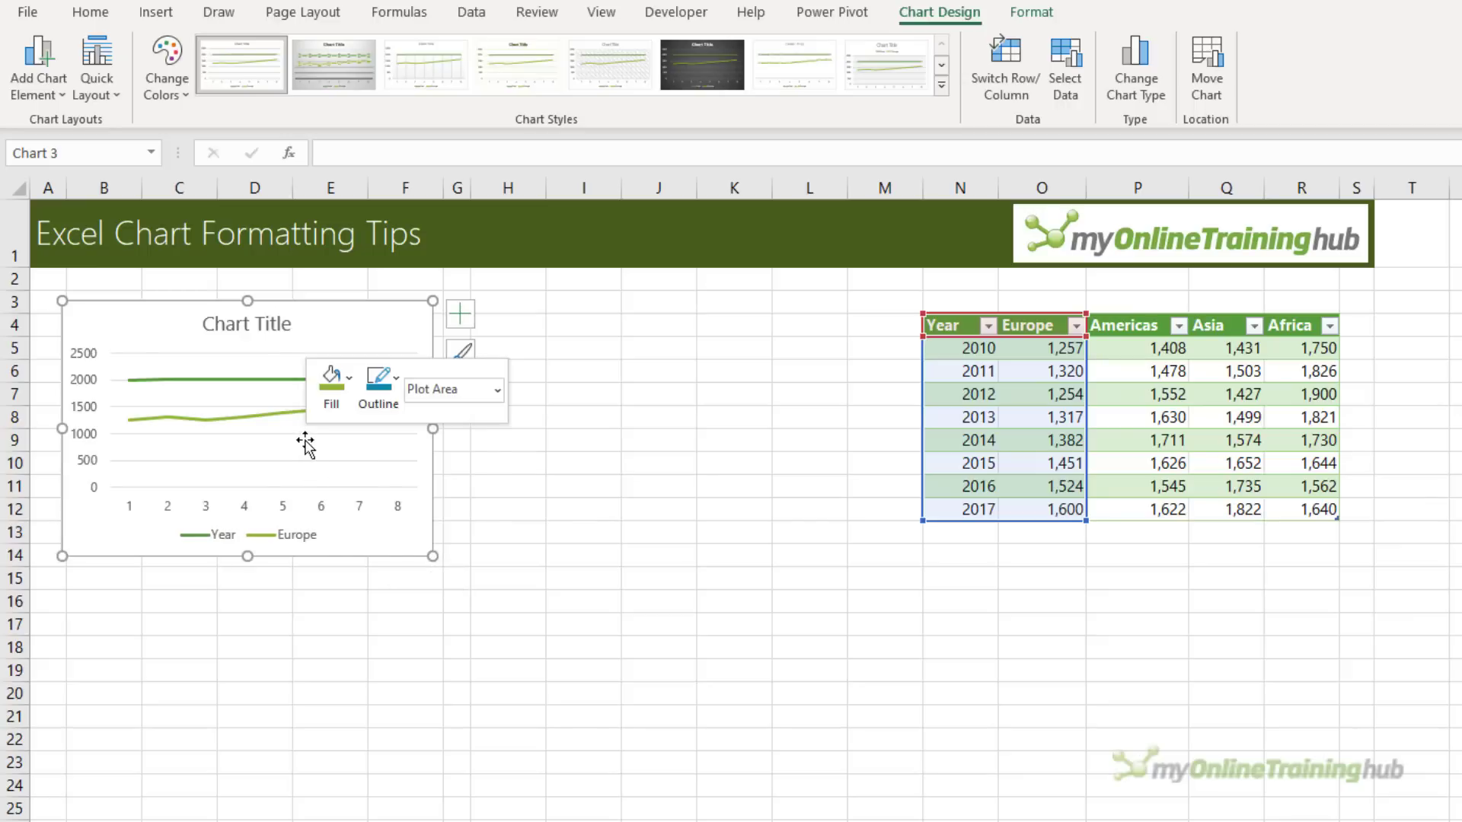
pyautogui.click(428, 574)
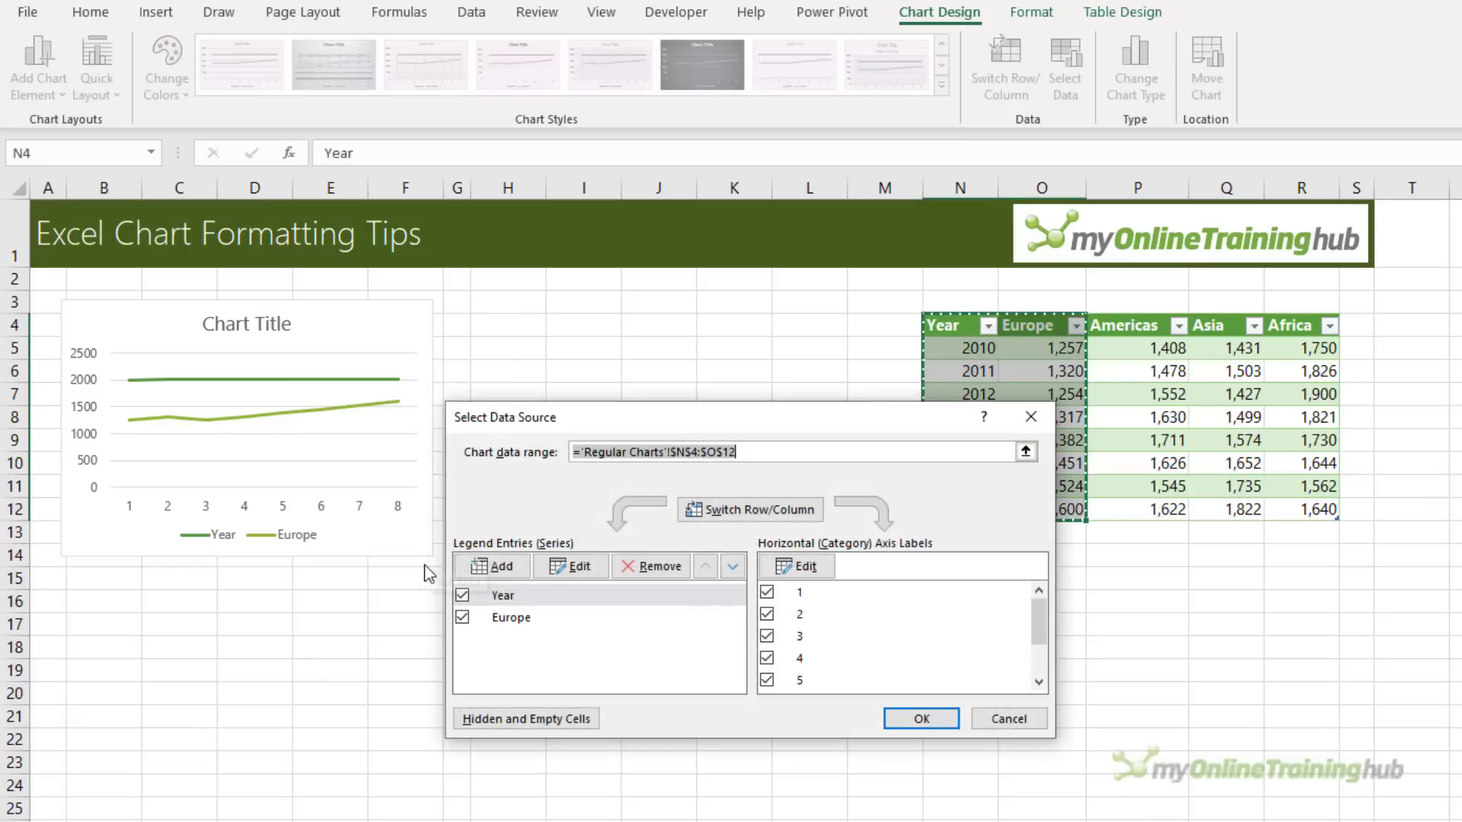
pyautogui.click(462, 595)
pyautogui.click(649, 566)
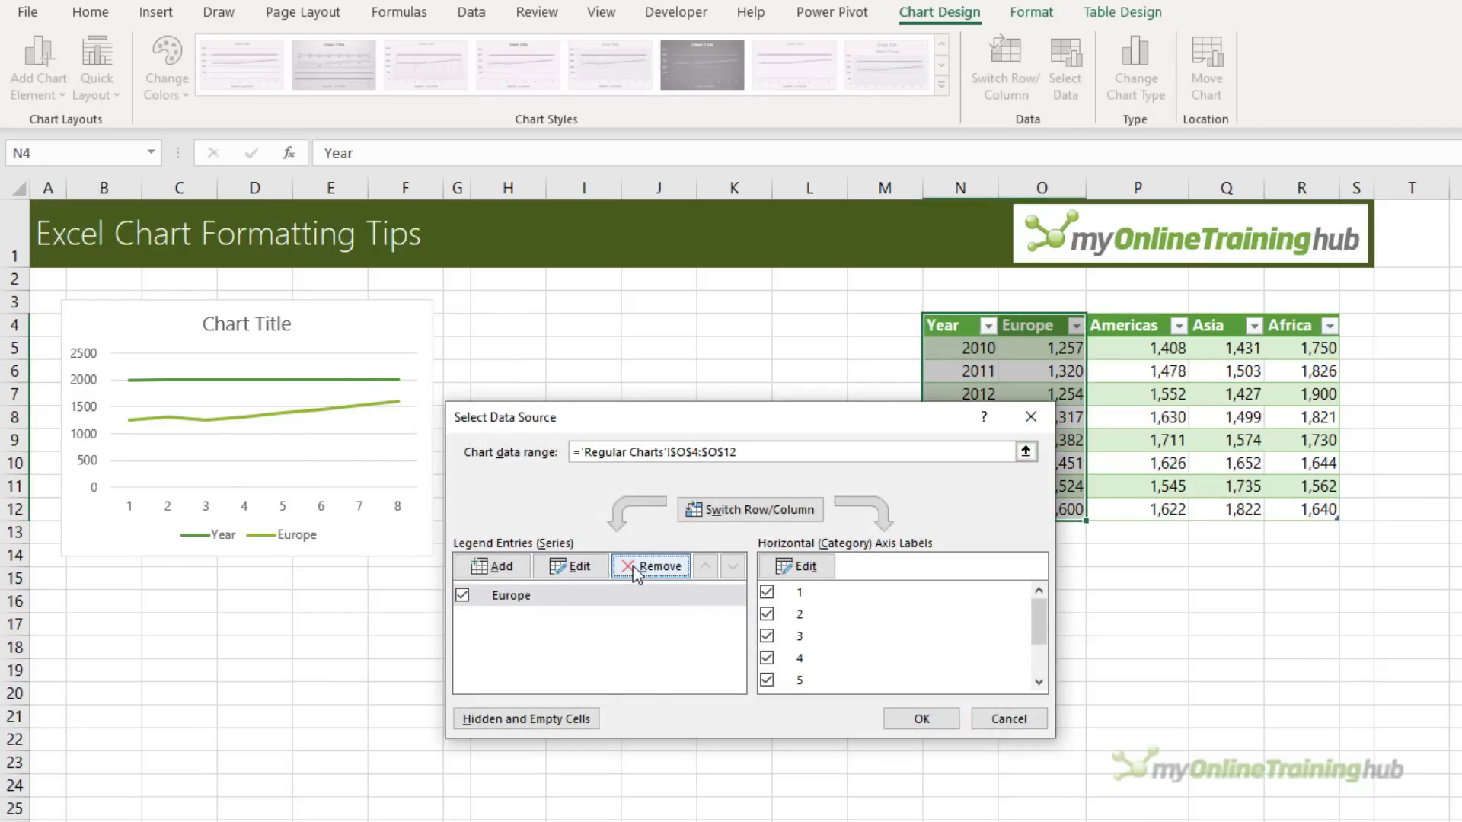
pyautogui.click(816, 579)
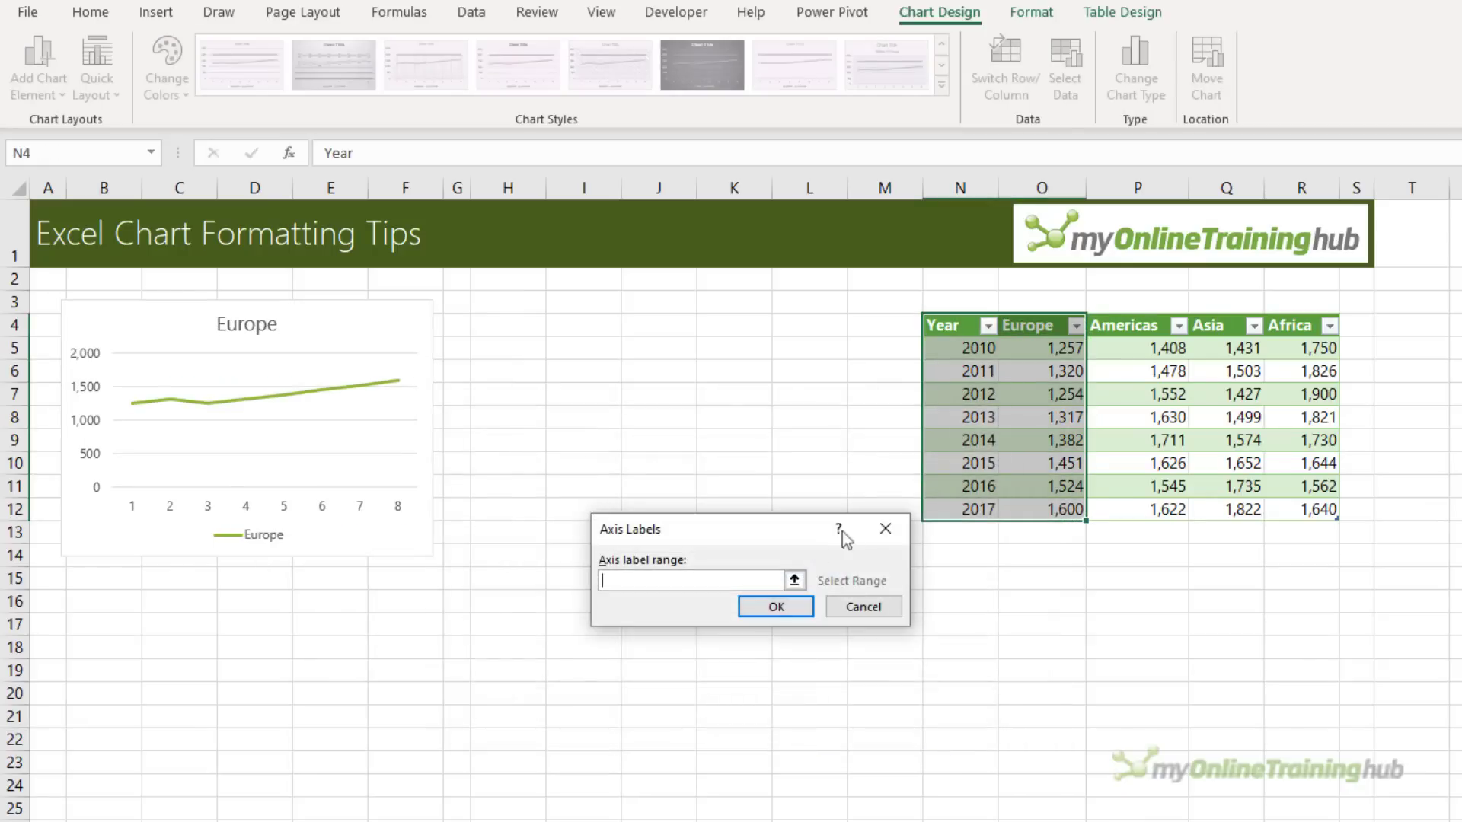
pyautogui.click(975, 348)
pyautogui.moveTo(975, 364); pyautogui.dragTo(977, 509)
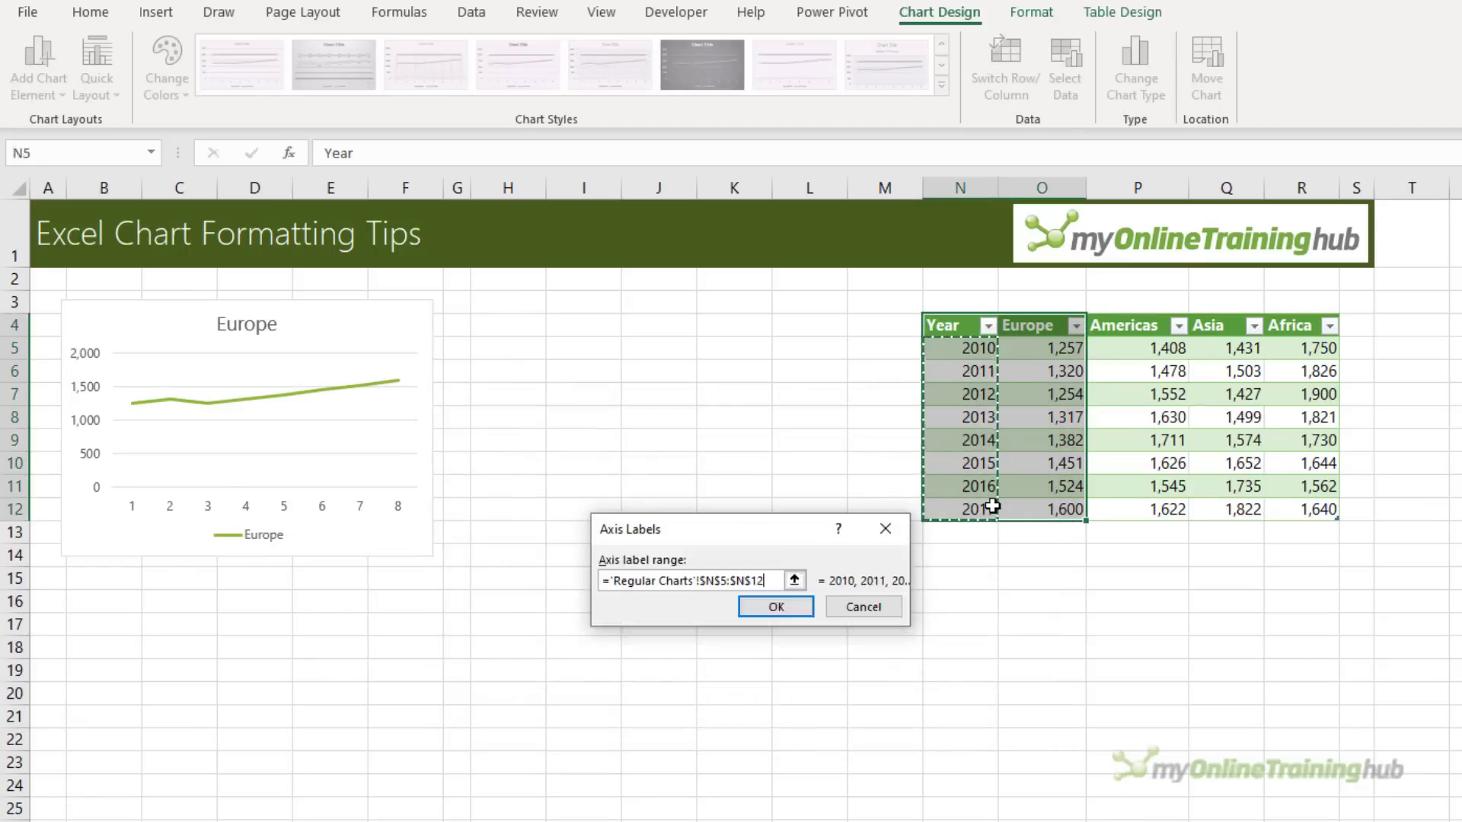
pyautogui.click(792, 608)
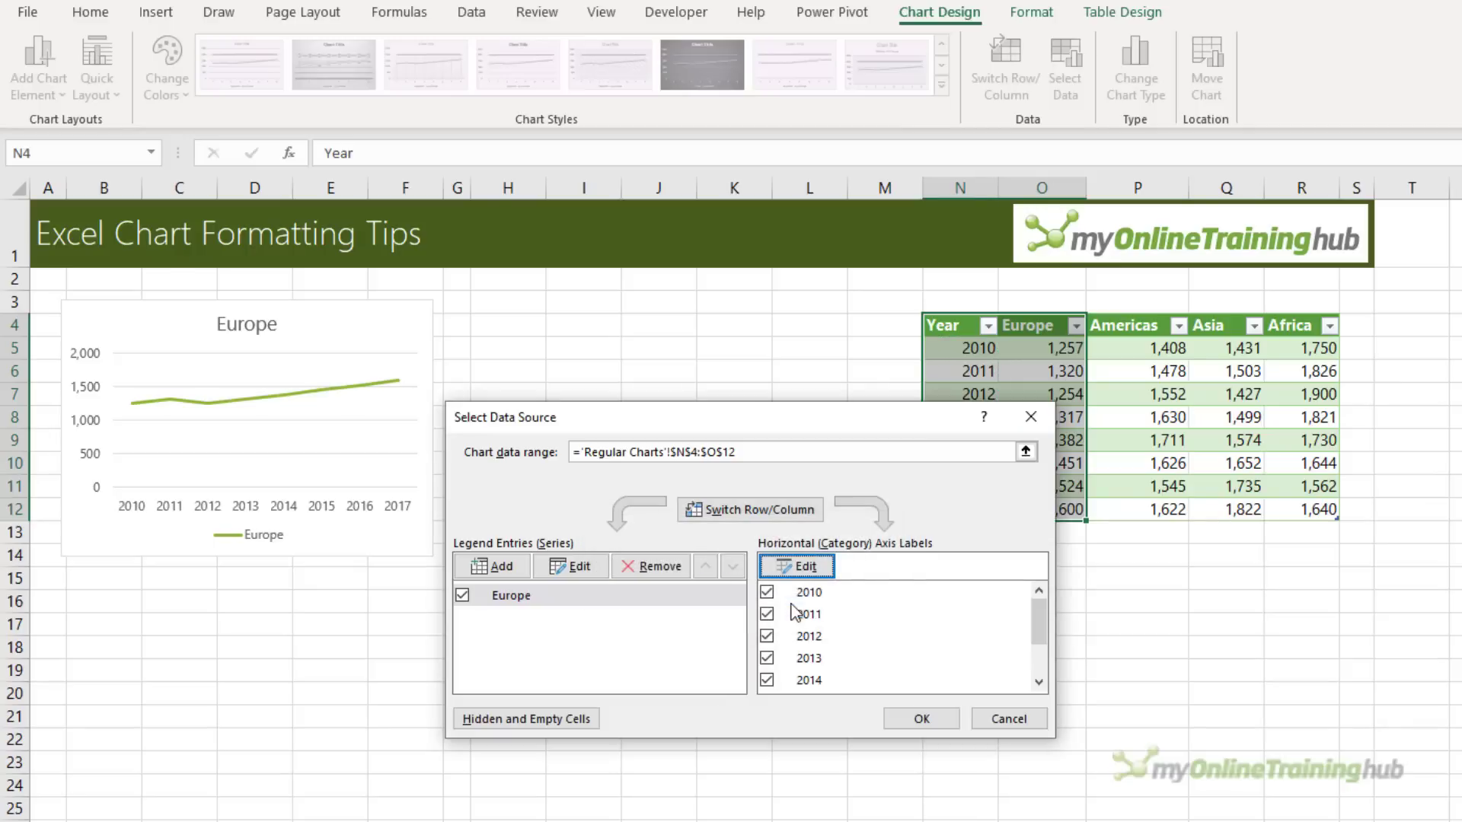
pyautogui.click(923, 719)
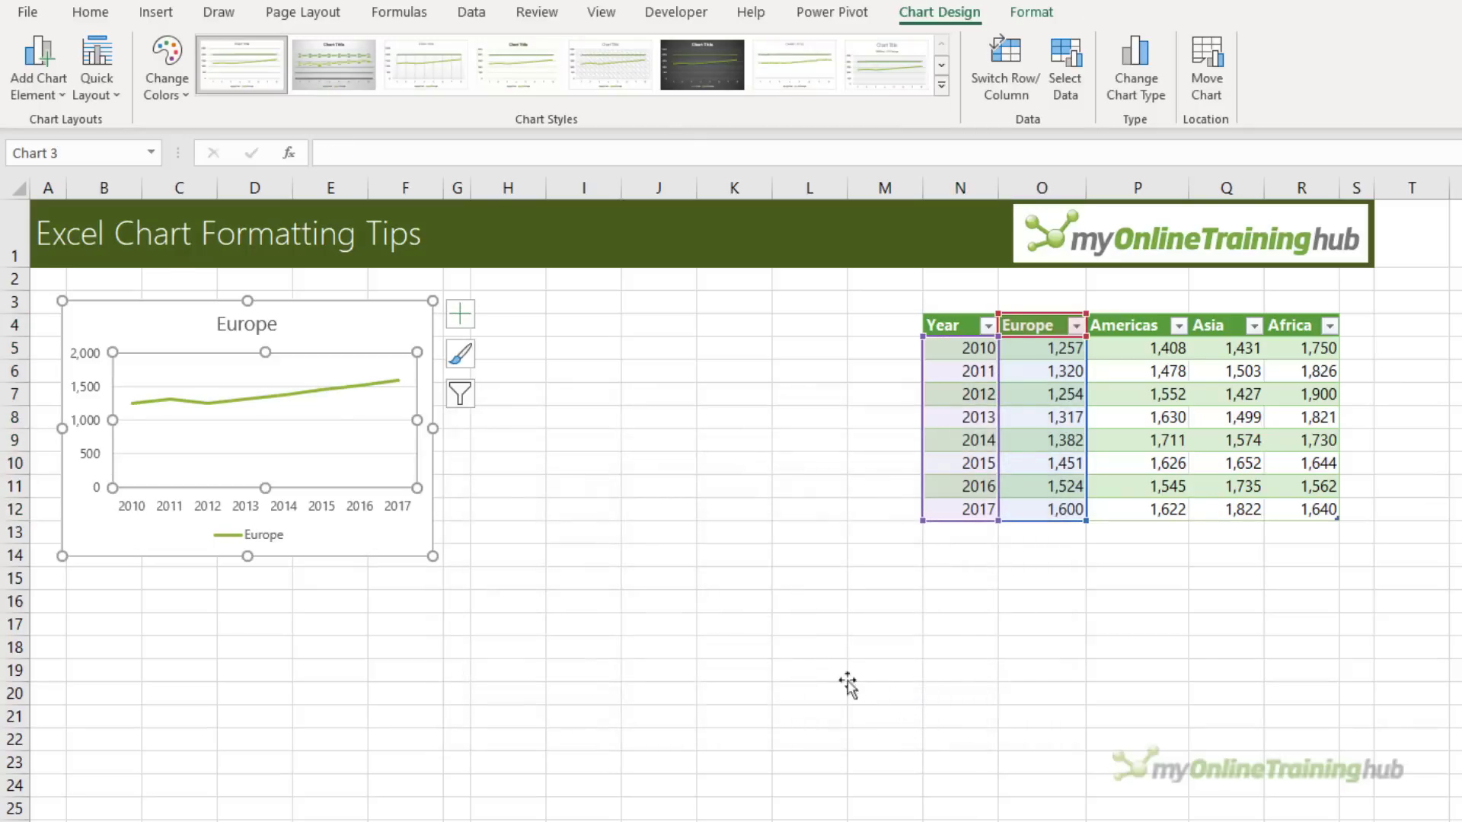
# - Colour the Europe series line blue and delete the chart legend
pyautogui.click(289, 394)
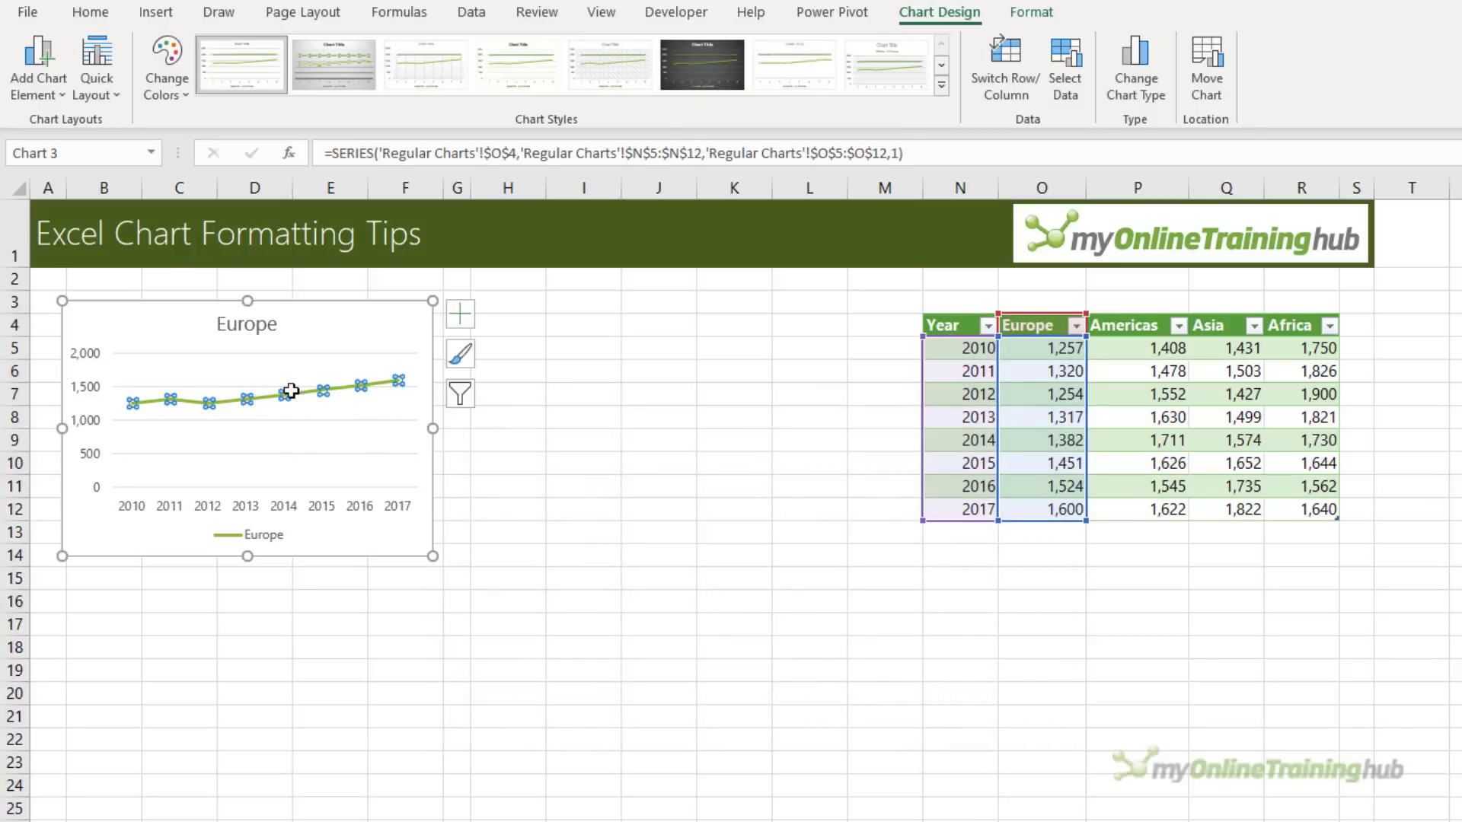
pyautogui.click(1032, 11)
pyautogui.click(867, 67)
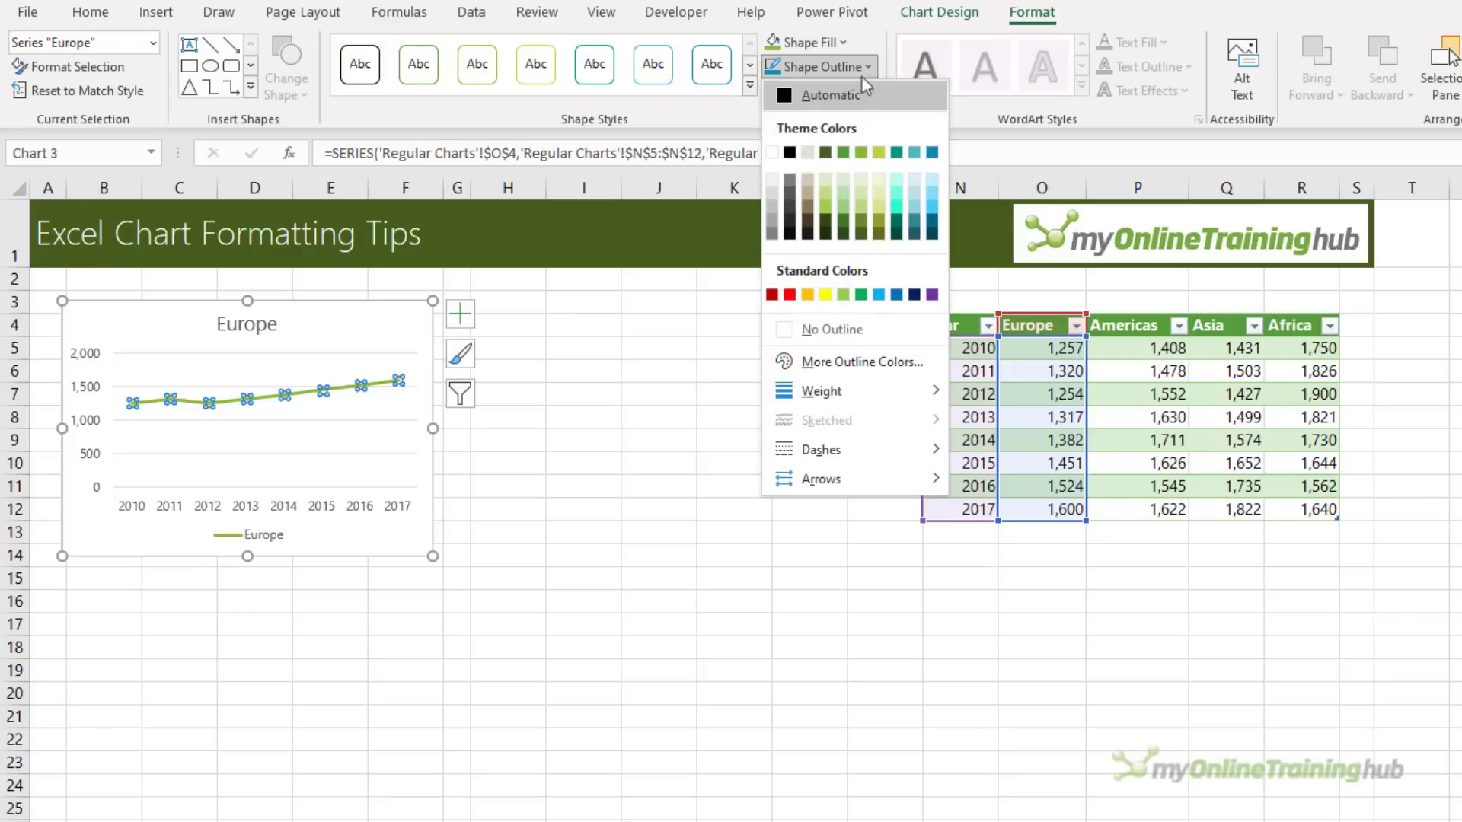
pyautogui.click(929, 149)
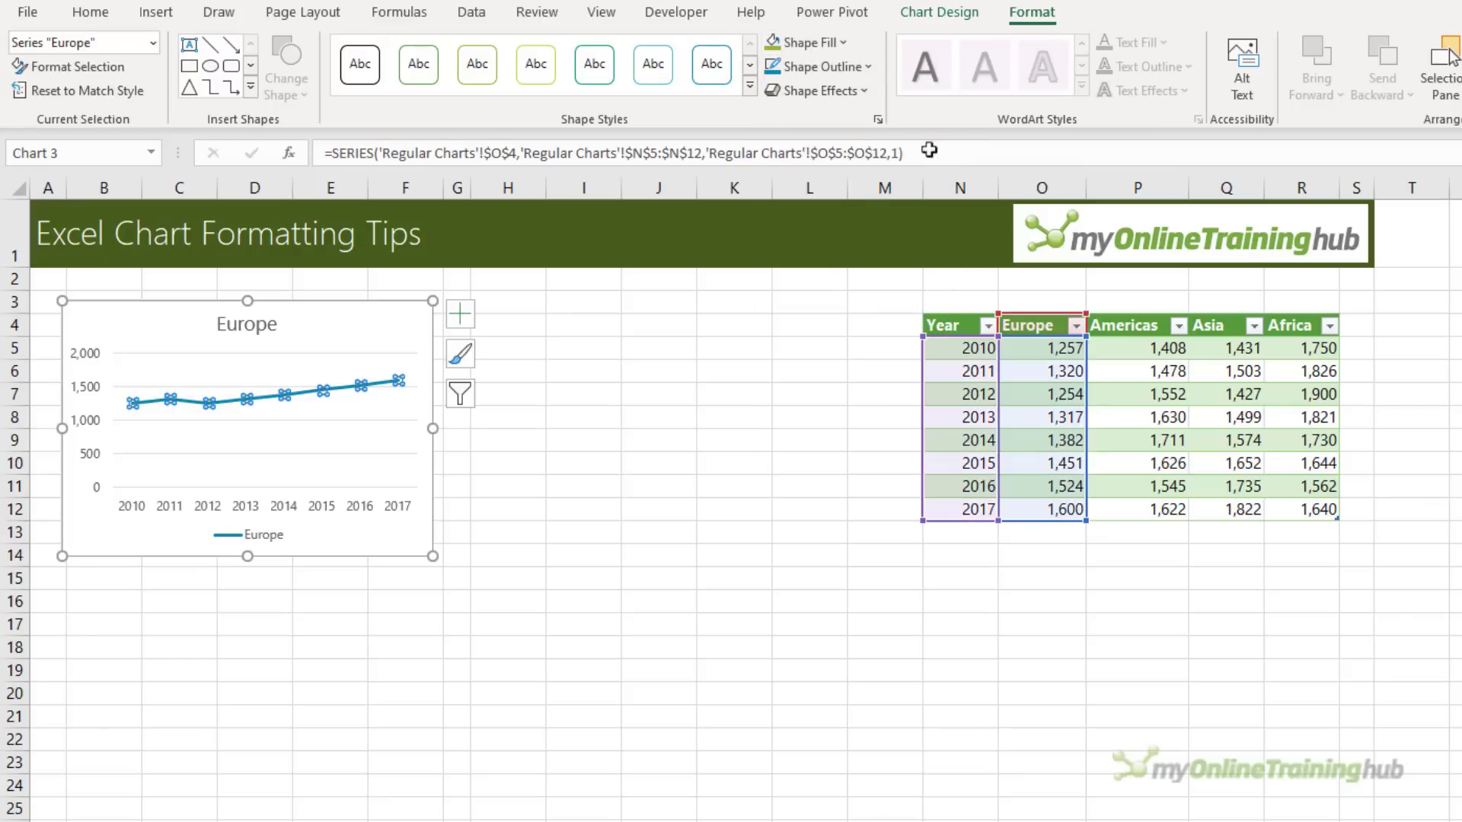
pyautogui.click(269, 540)
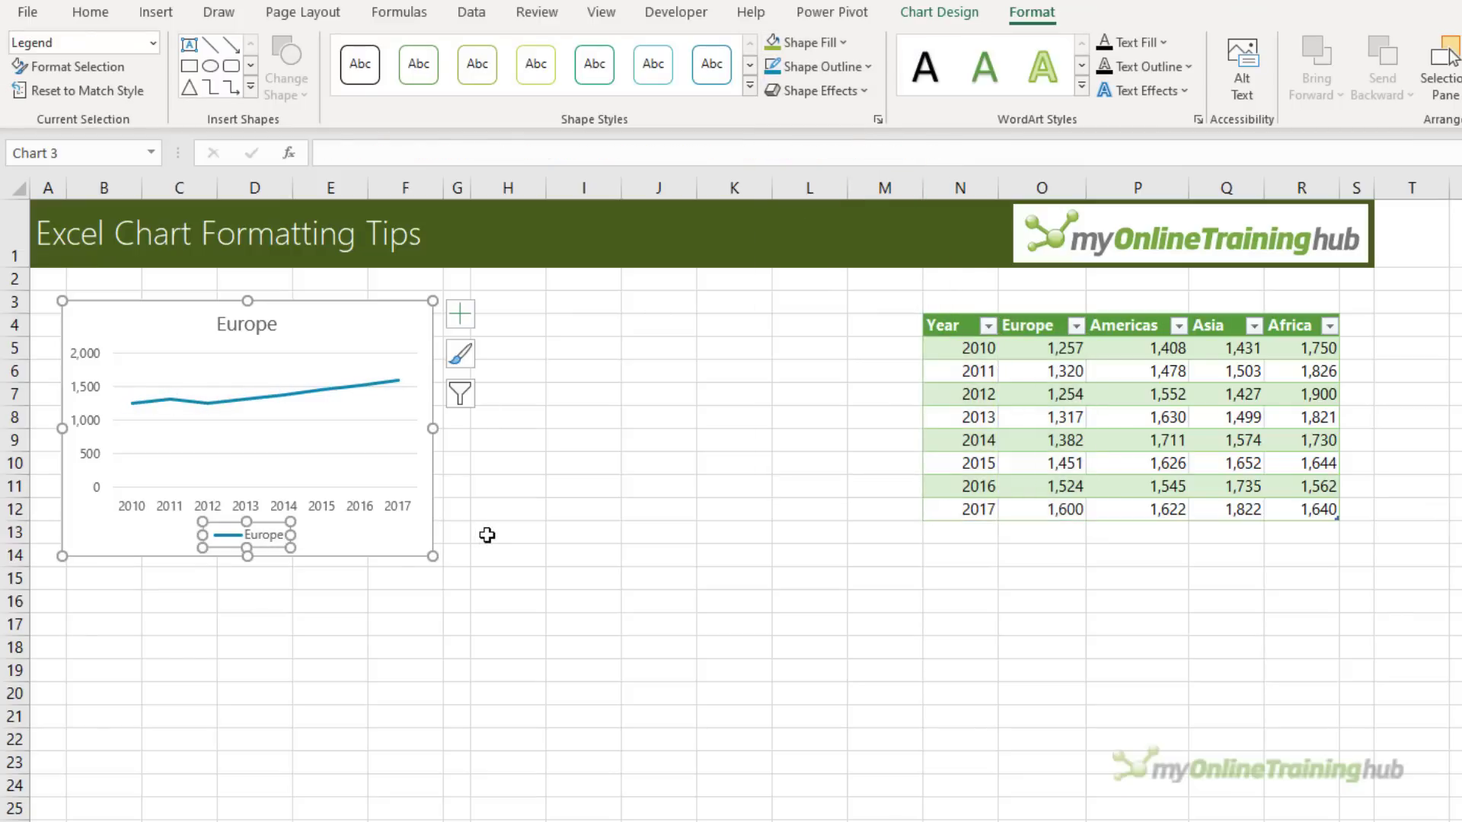
pyautogui.press('Delete')
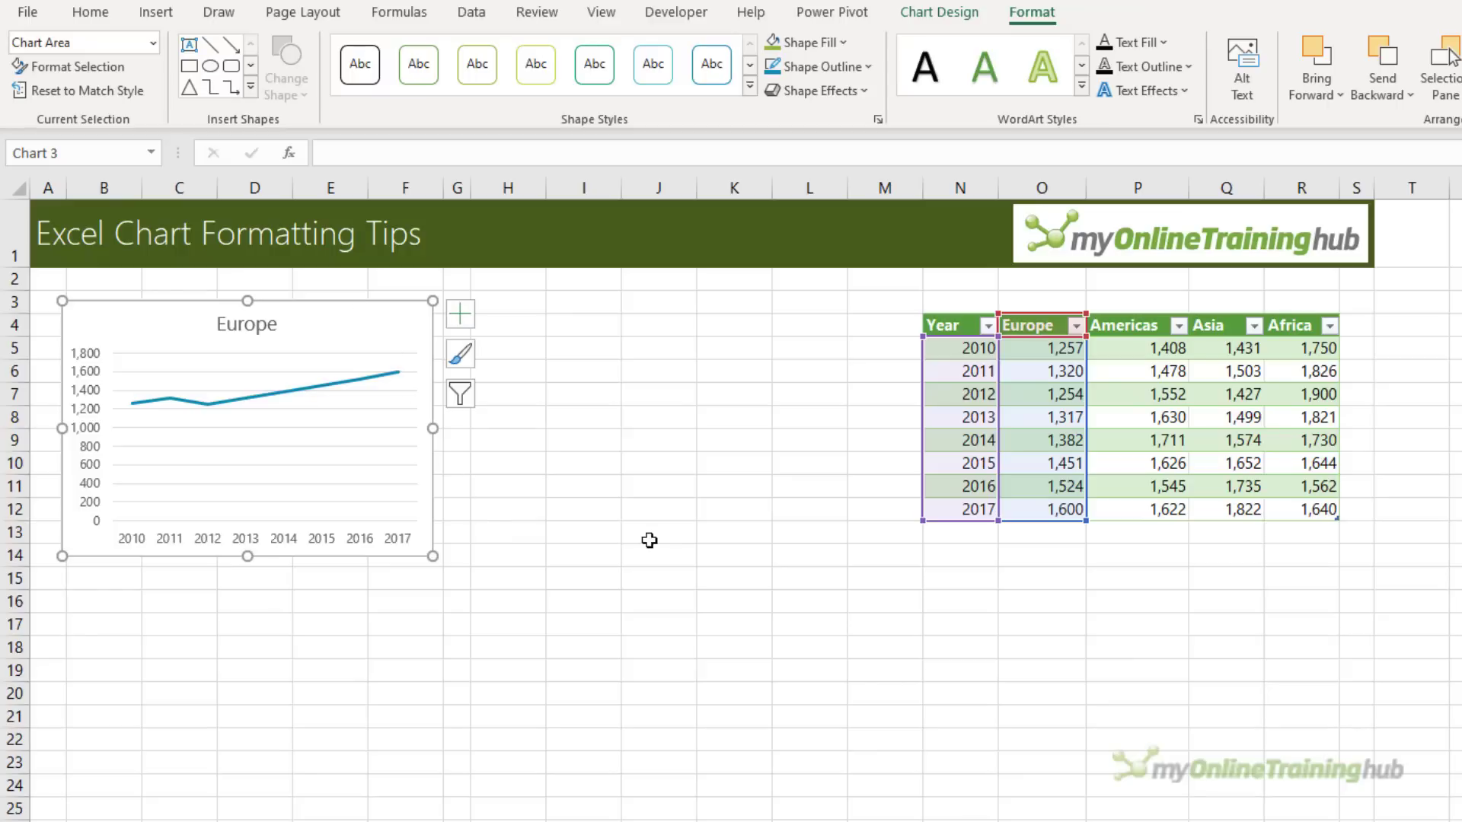
# - Duplicate the Europe chart with Ctrl+D, place it alongside, and repoint its range to Americas
pyautogui.hotkey('ctrl', 'd')
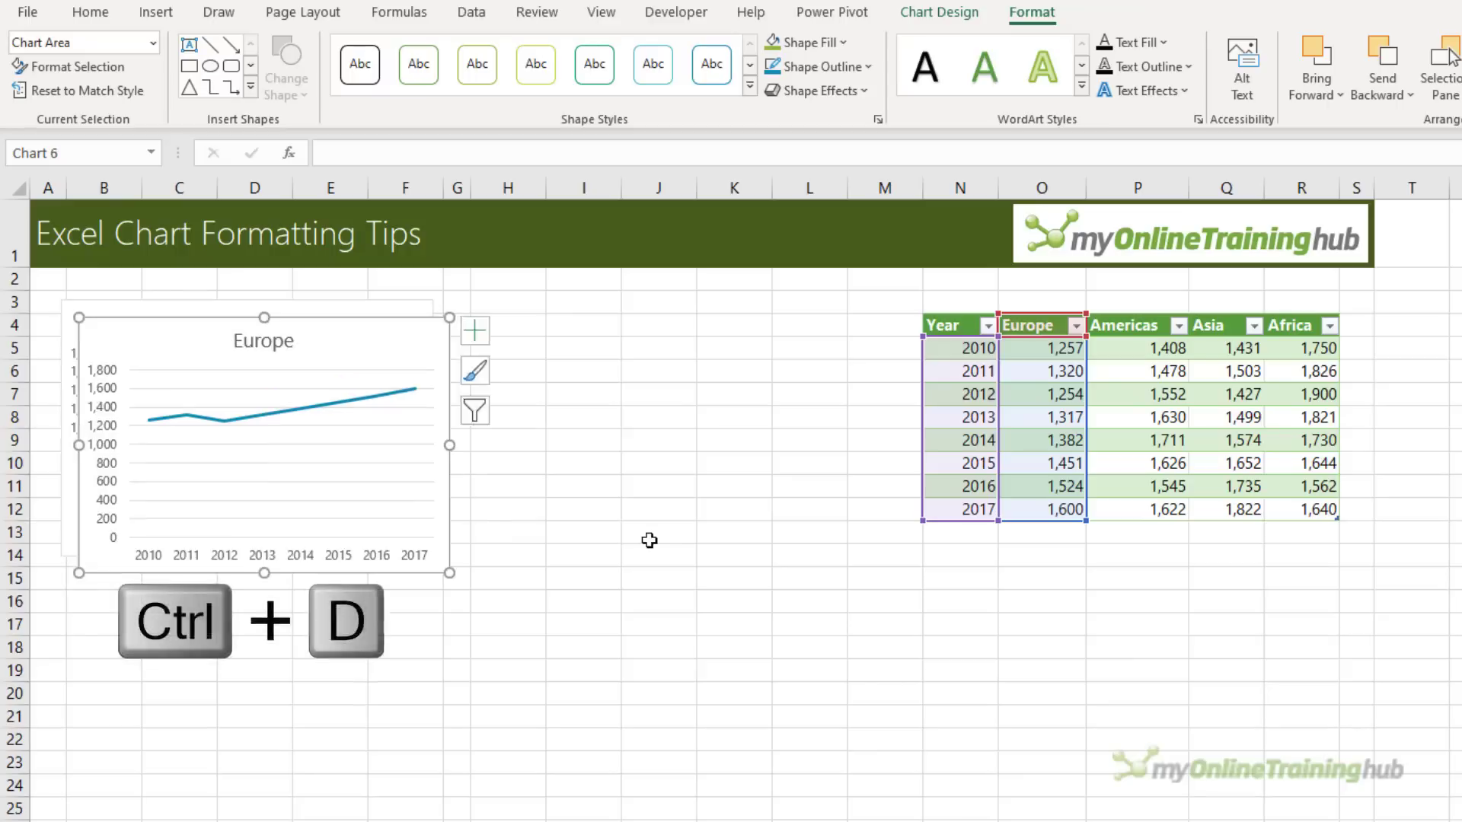
pyautogui.moveTo(404, 324); pyautogui.dragTo(799, 299)
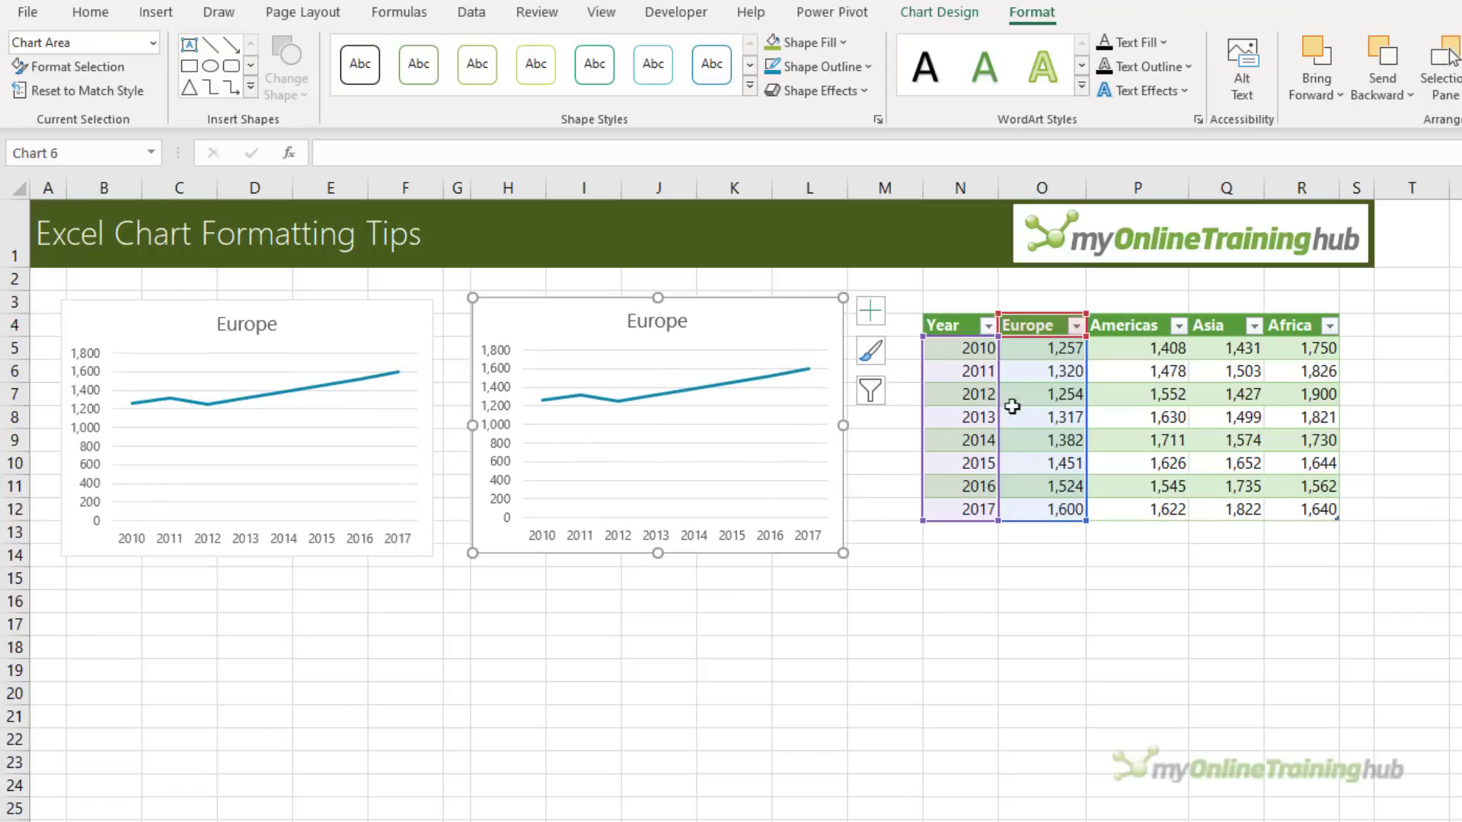
pyautogui.moveTo(999, 407); pyautogui.dragTo(1129, 446)
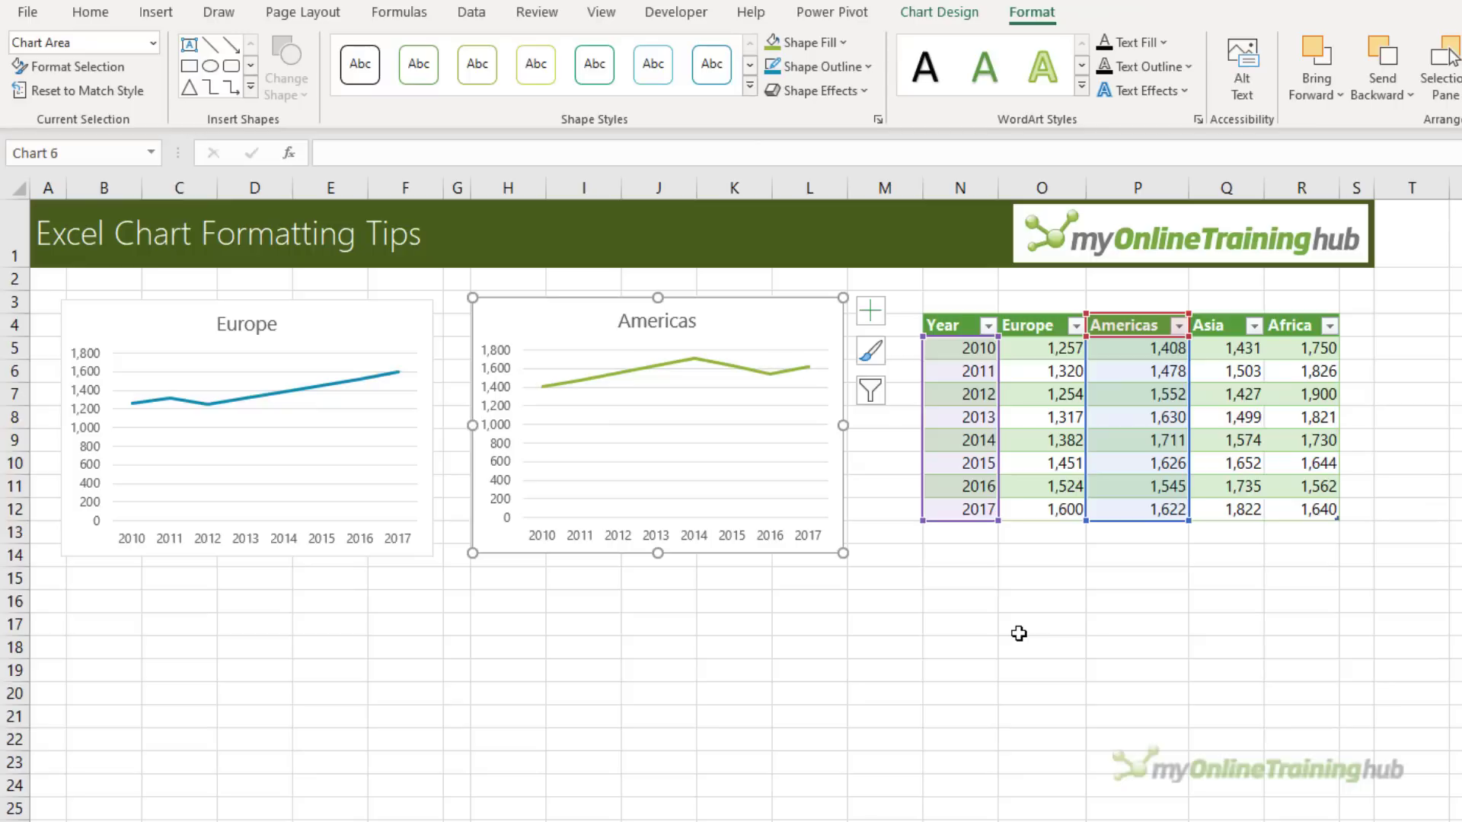
# - Undo, turn off 'Properties follow chart data point for current workbook', then repoint the copy to Americas
pyautogui.hotkey('ctrl', 'z')
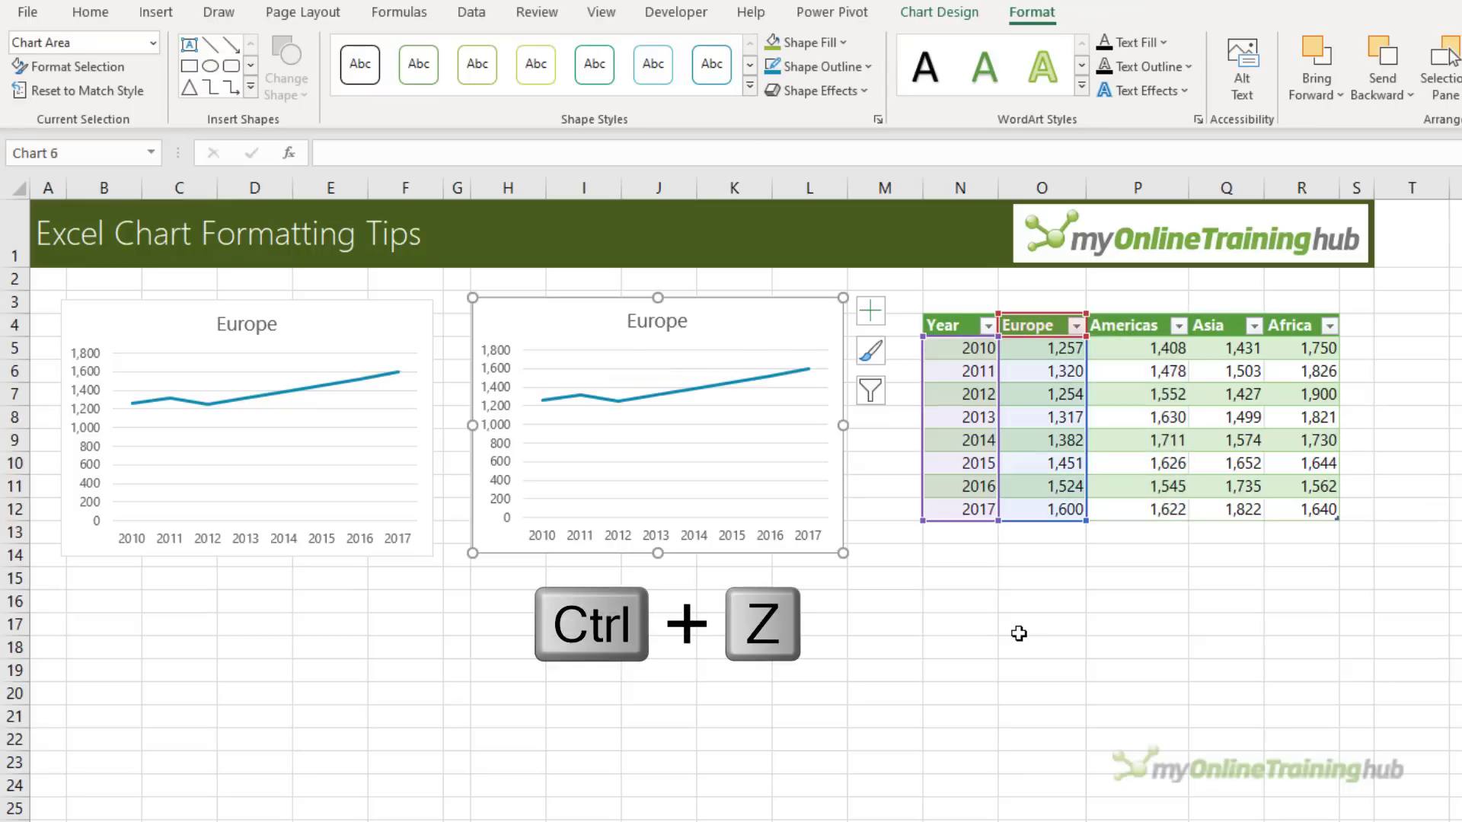
pyautogui.click(38, 12)
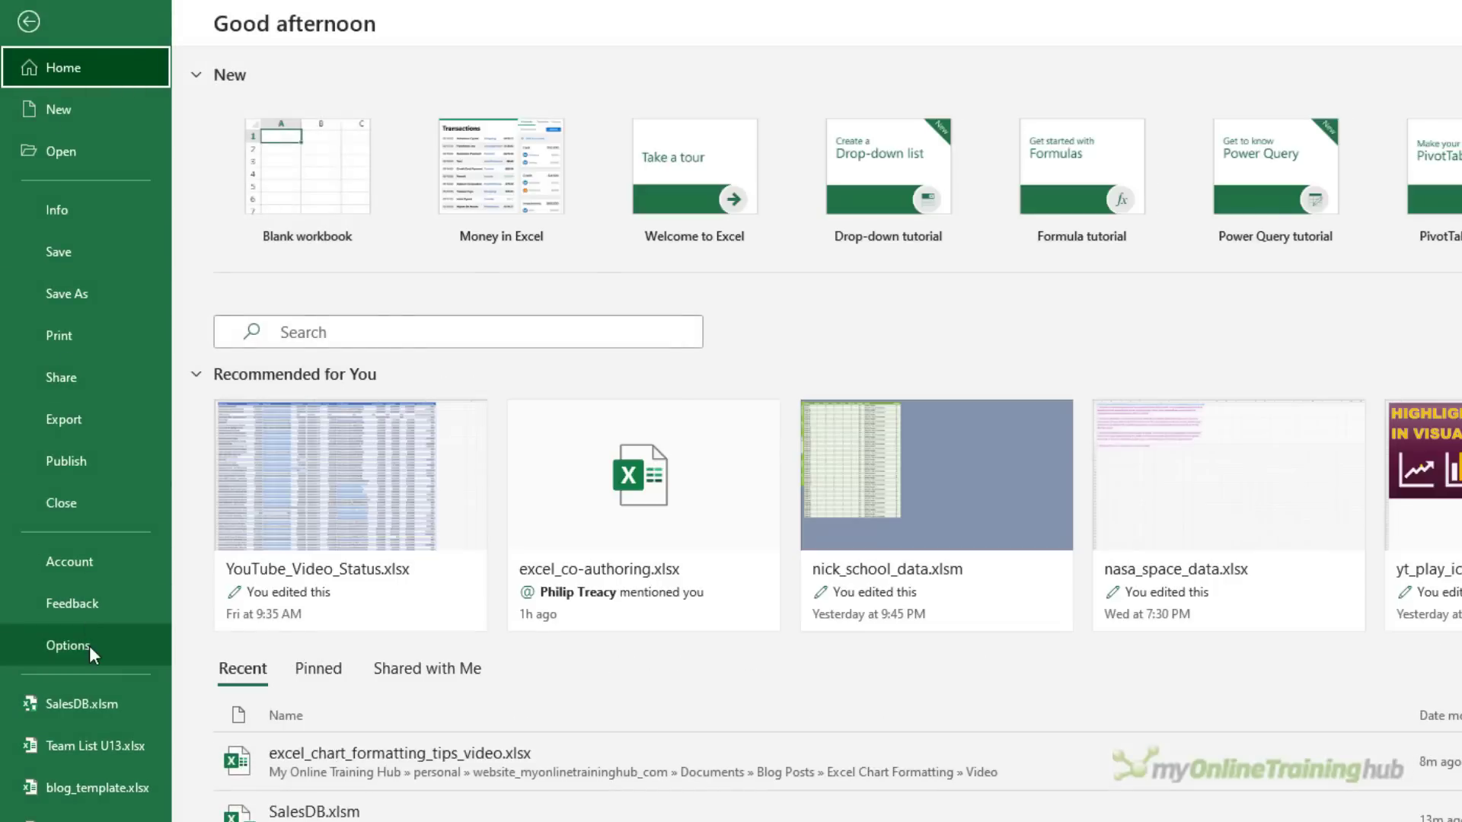
pyautogui.click(89, 645)
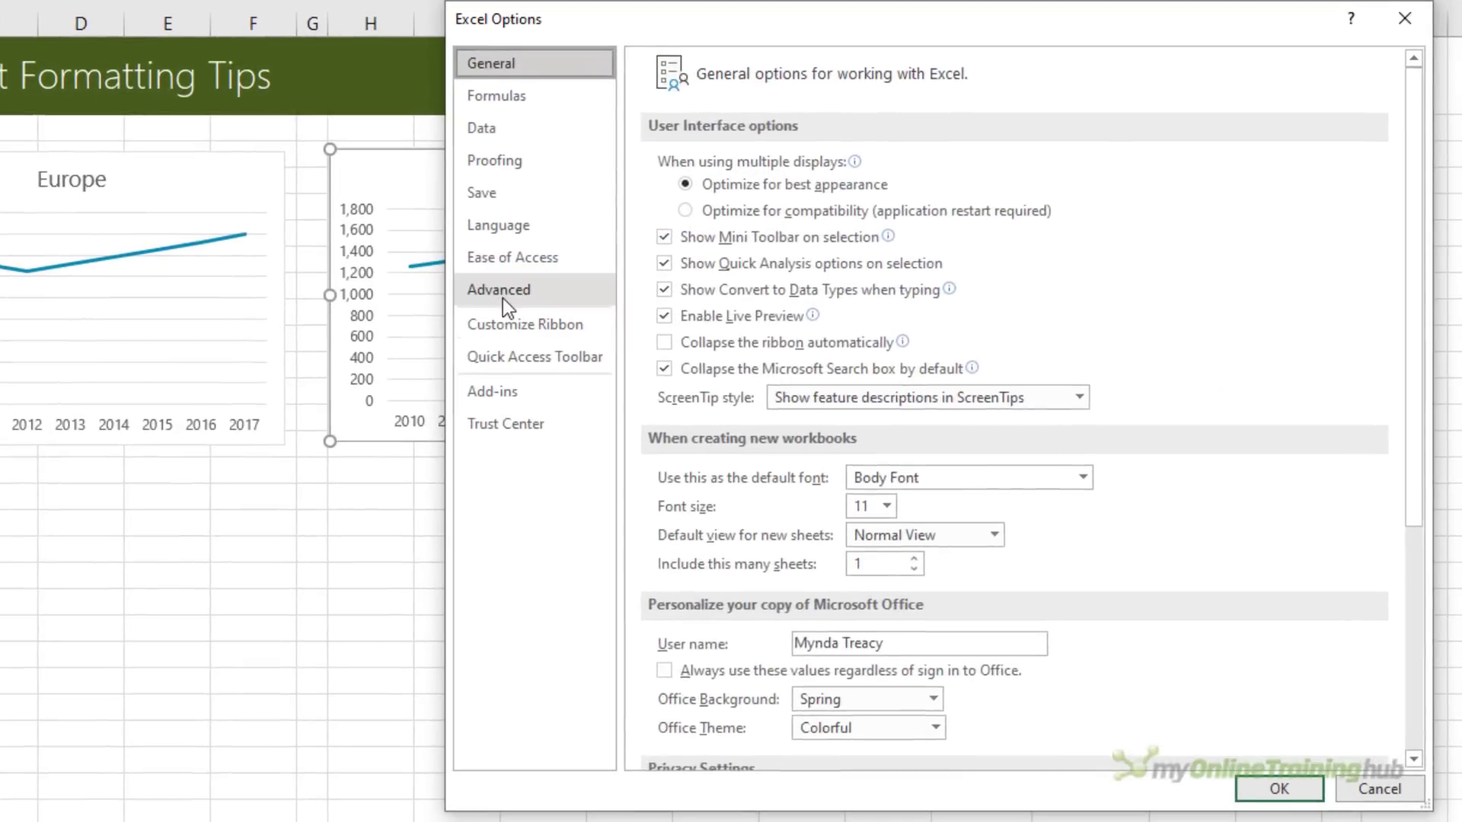
pyautogui.click(620, 420)
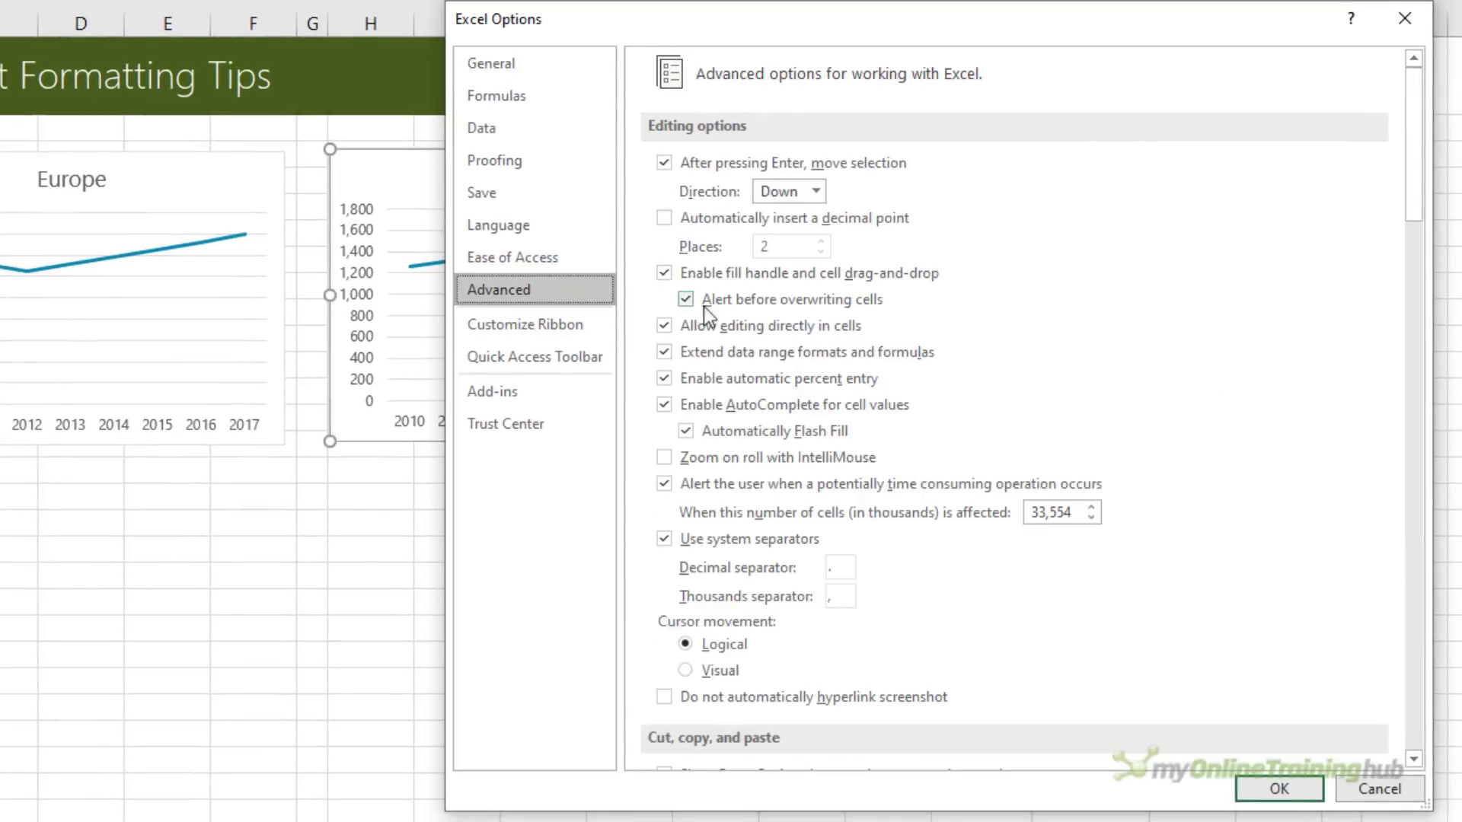
pyautogui.scroll(-8, 1325, 339)
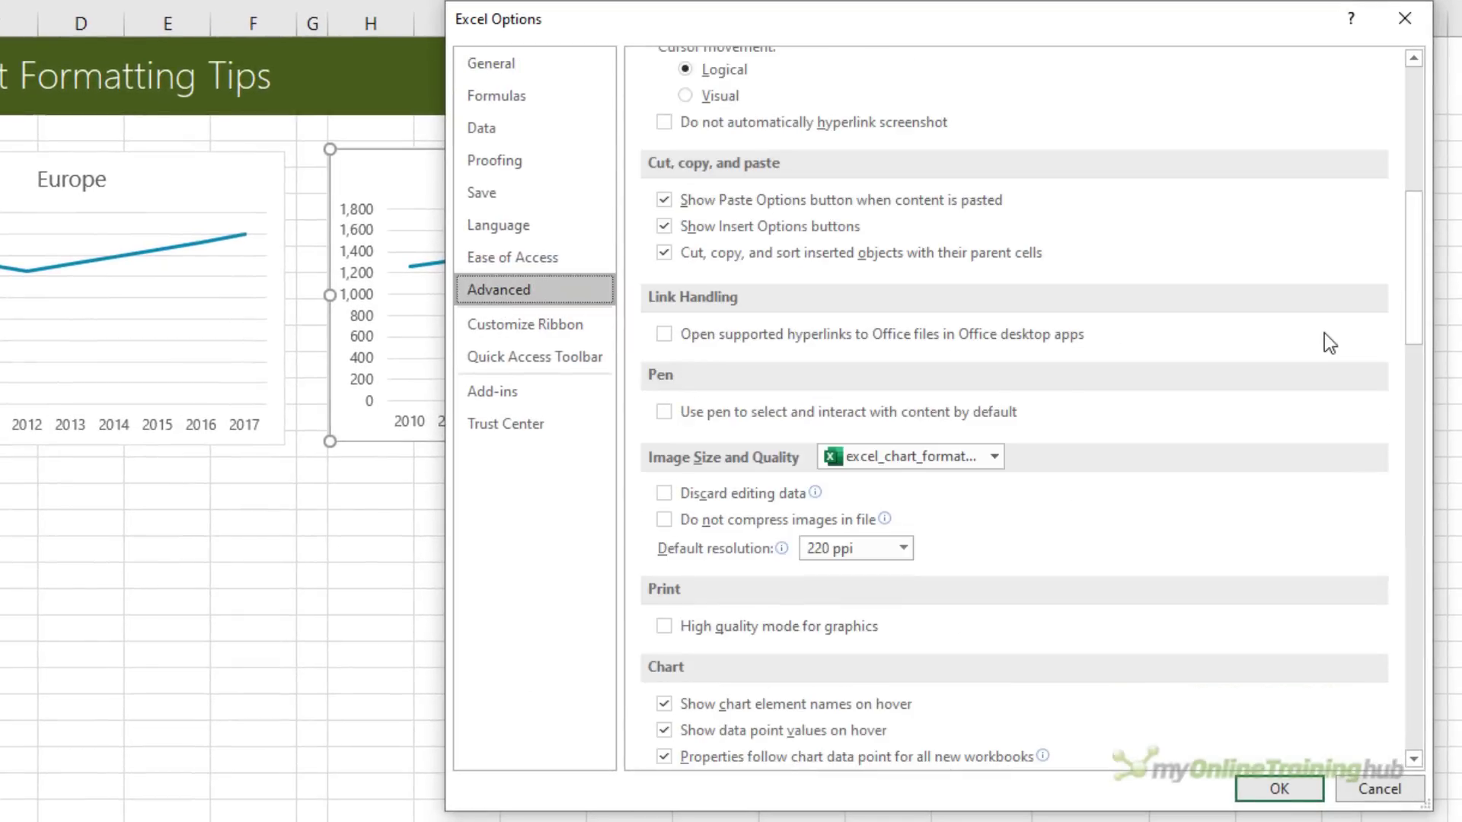
pyautogui.scroll(-6, 1323, 332)
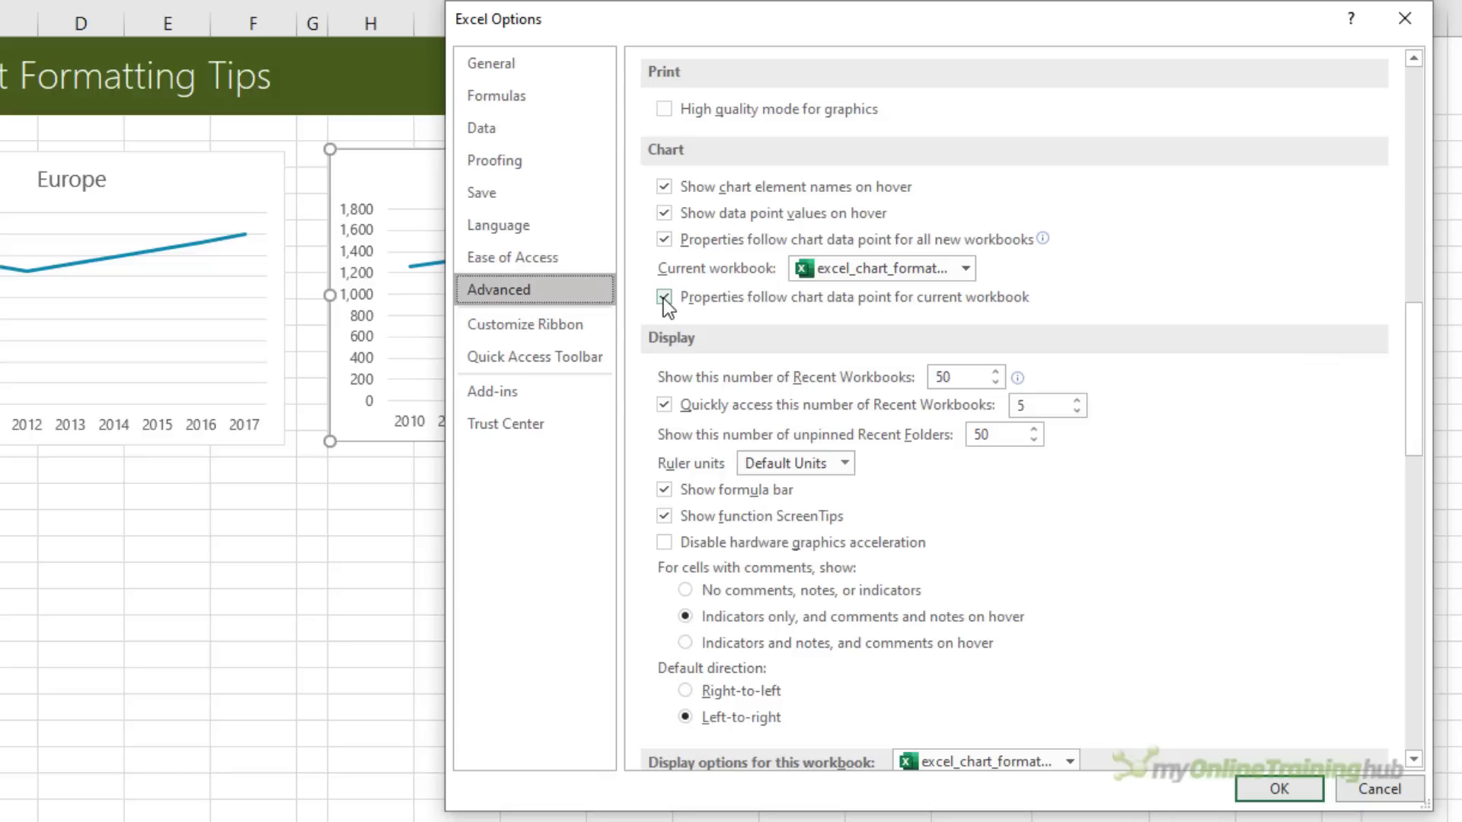
pyautogui.click(664, 298)
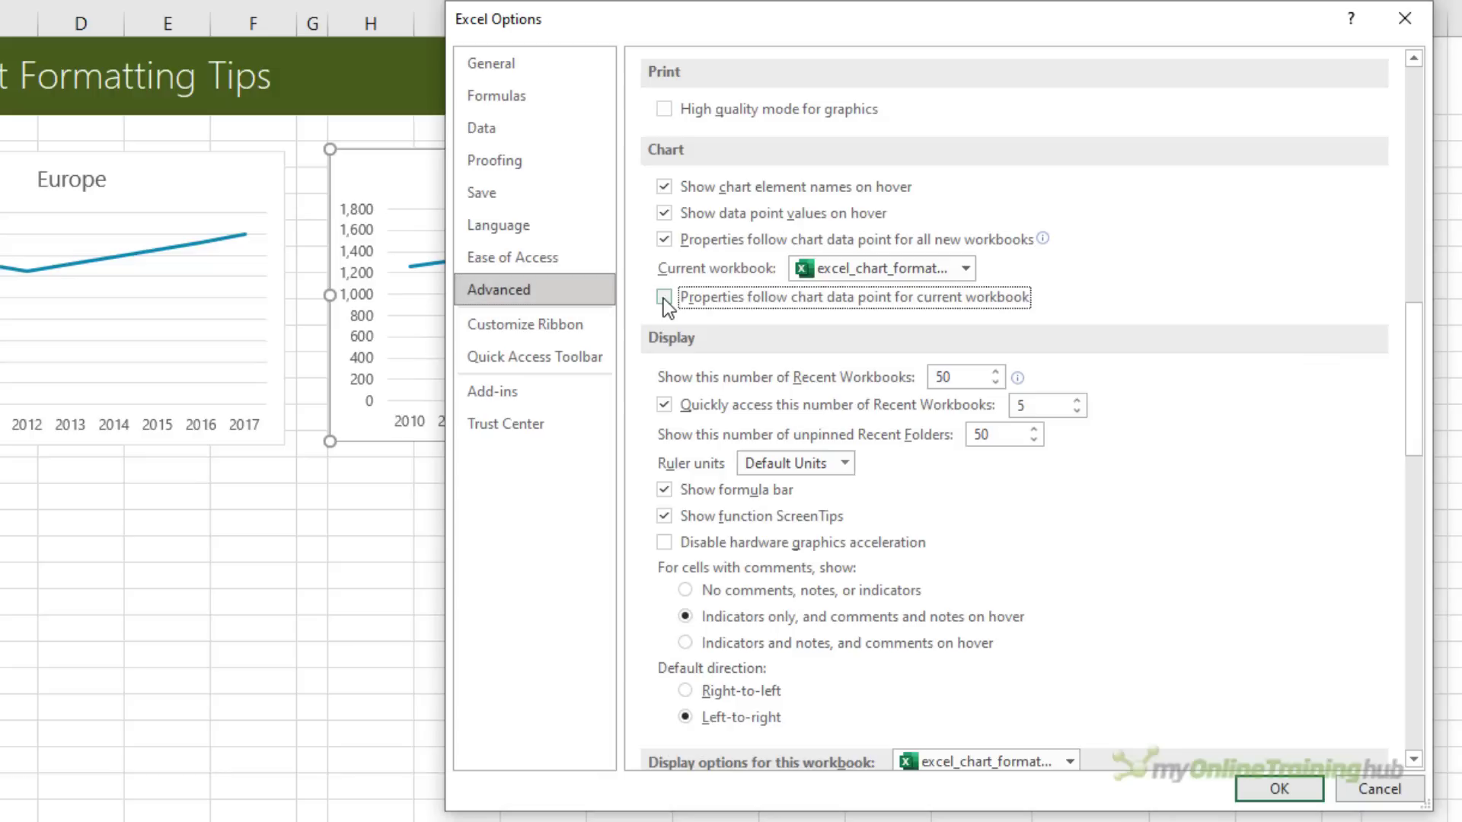
pyautogui.click(1262, 786)
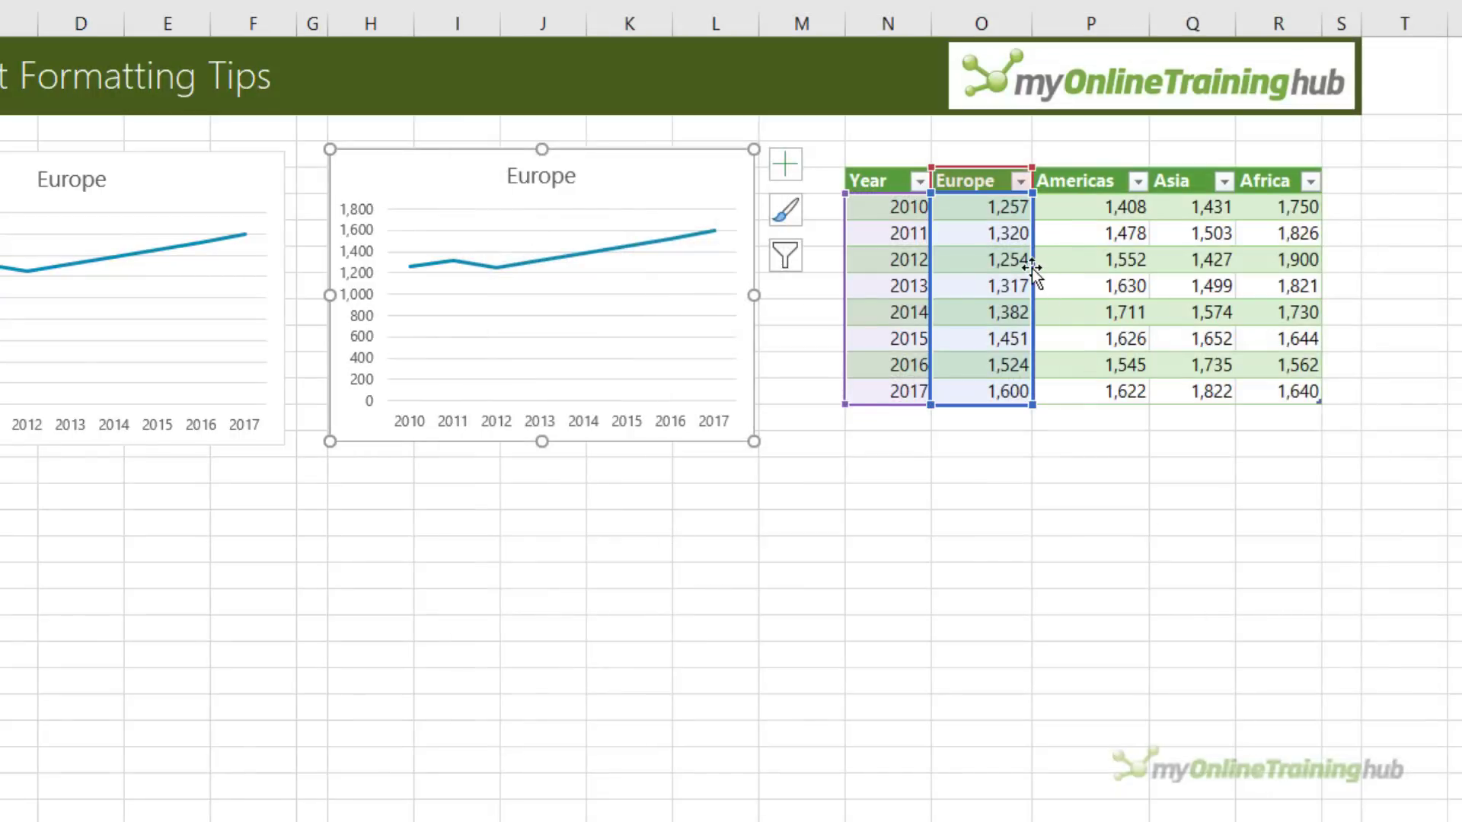
pyautogui.moveTo(1031, 268); pyautogui.dragTo(1086, 266)
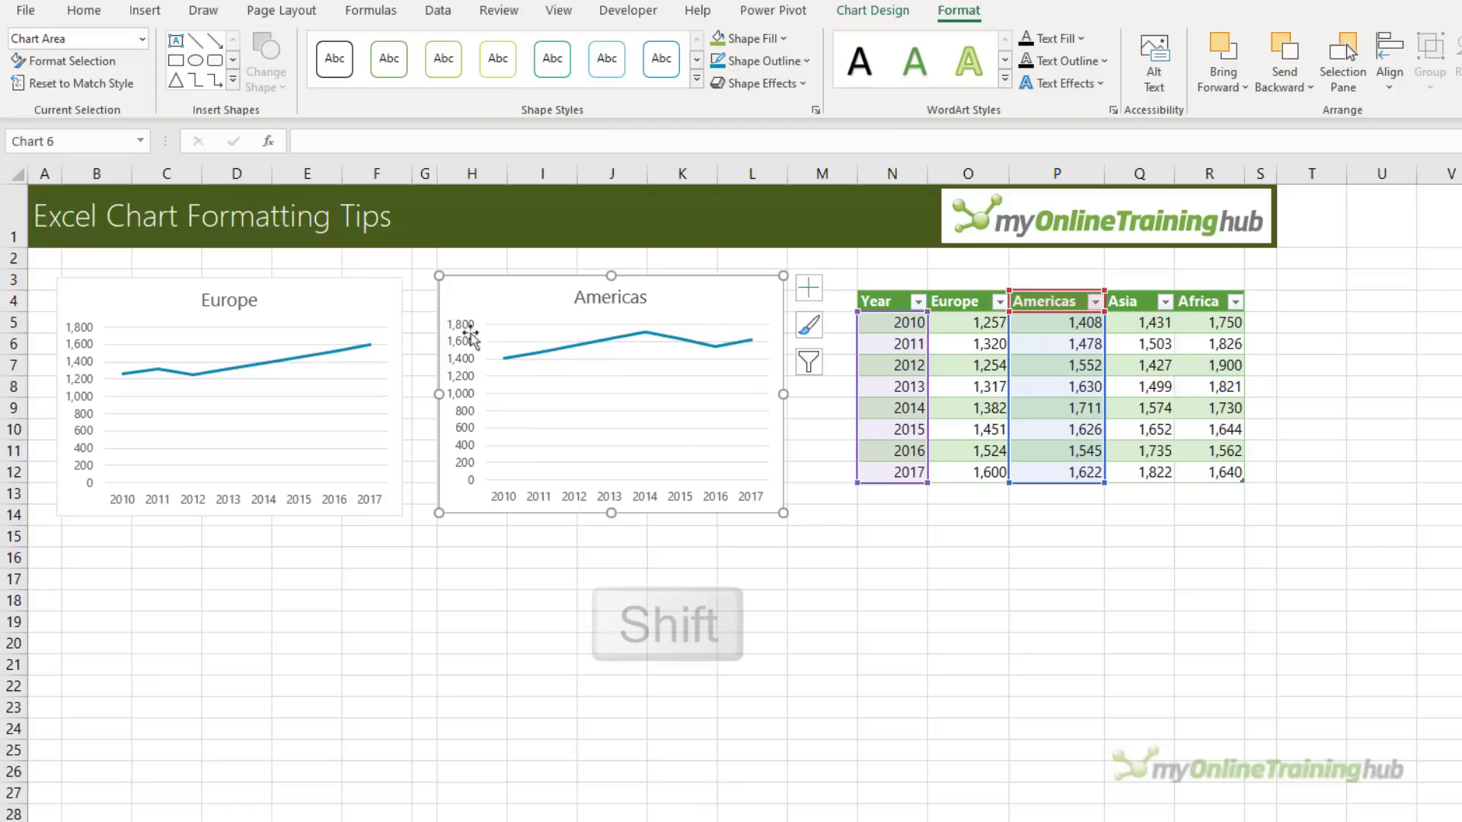
# - Duplicate both Europe and Americas charts and place the copies below the originals
pyautogui.keyDown('shift'); pyautogui.click(368, 286); pyautogui.keyUp('shift')
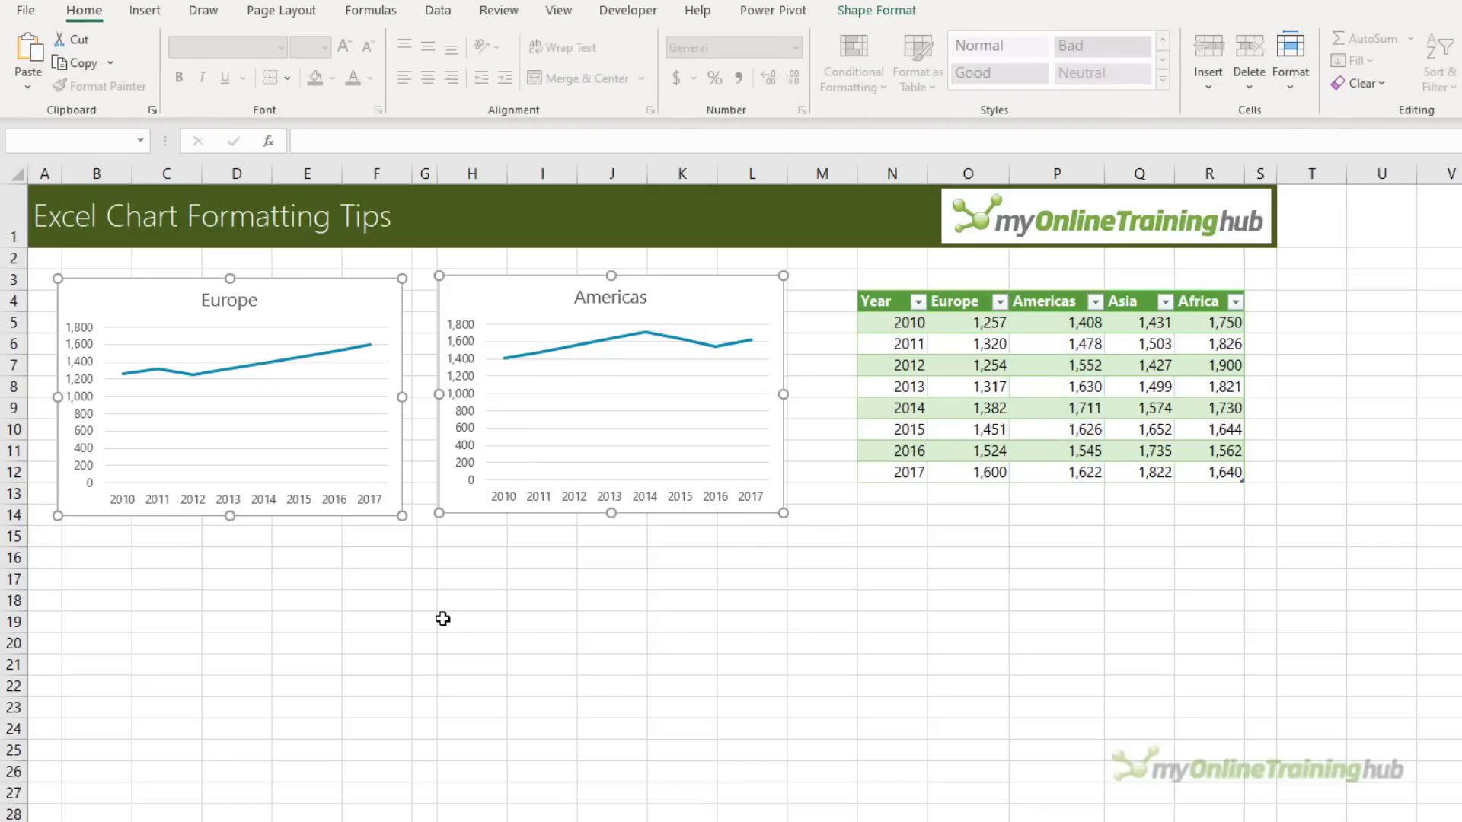
pyautogui.hotkey('ctrl', 'd')
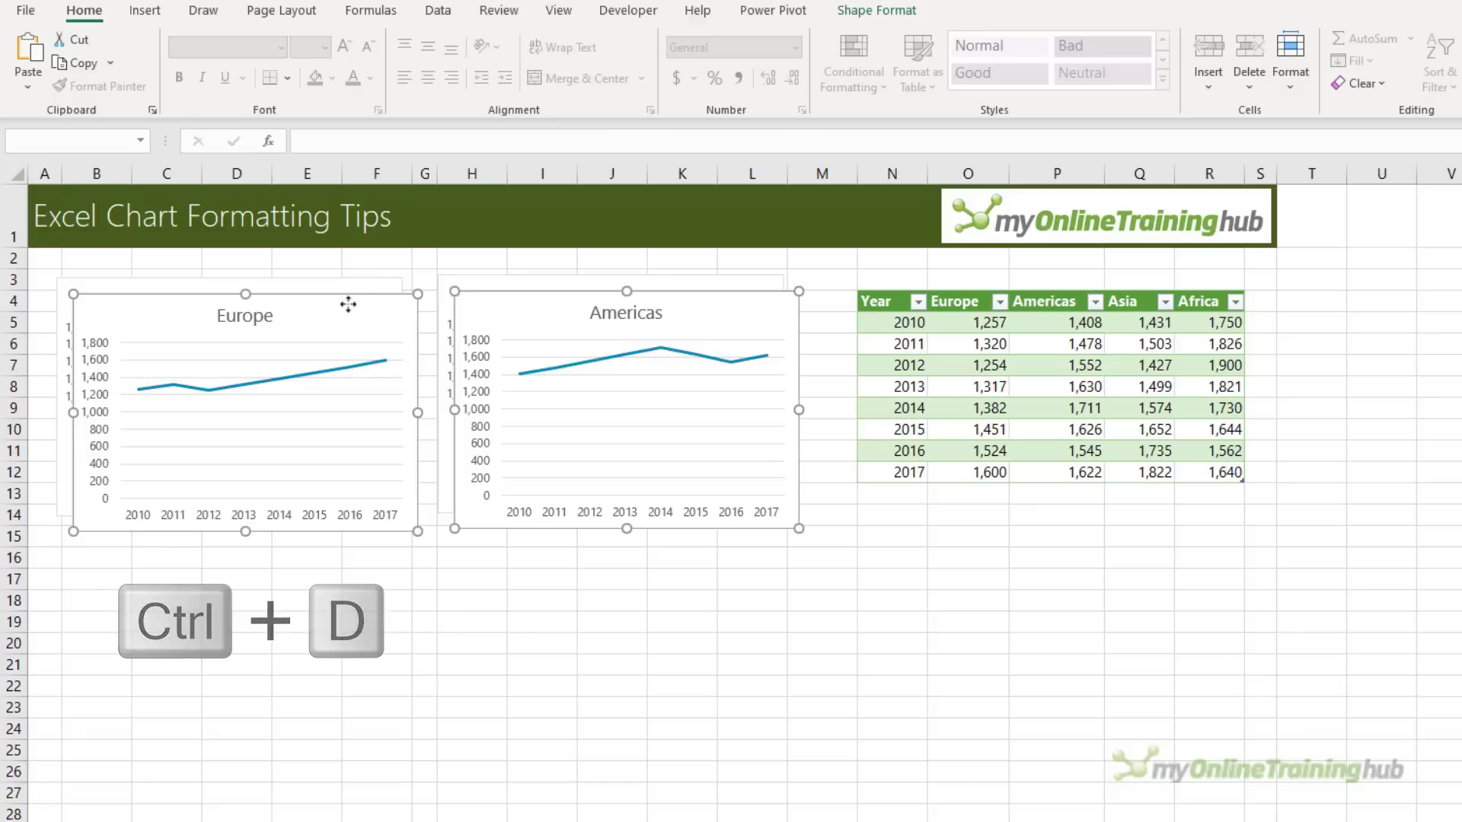
pyautogui.moveTo(348, 305); pyautogui.dragTo(331, 543)
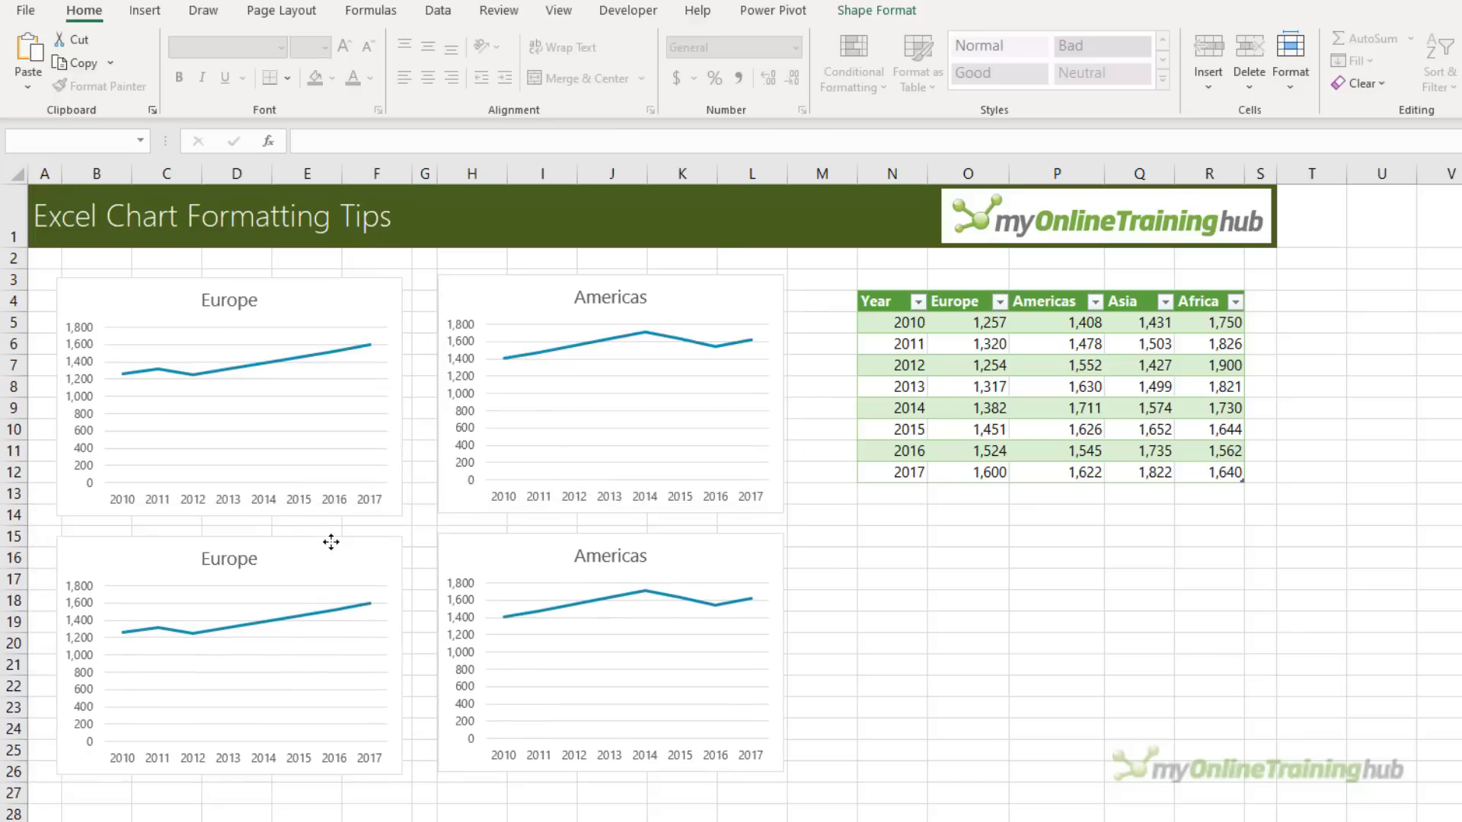
pyautogui.click(331, 537)
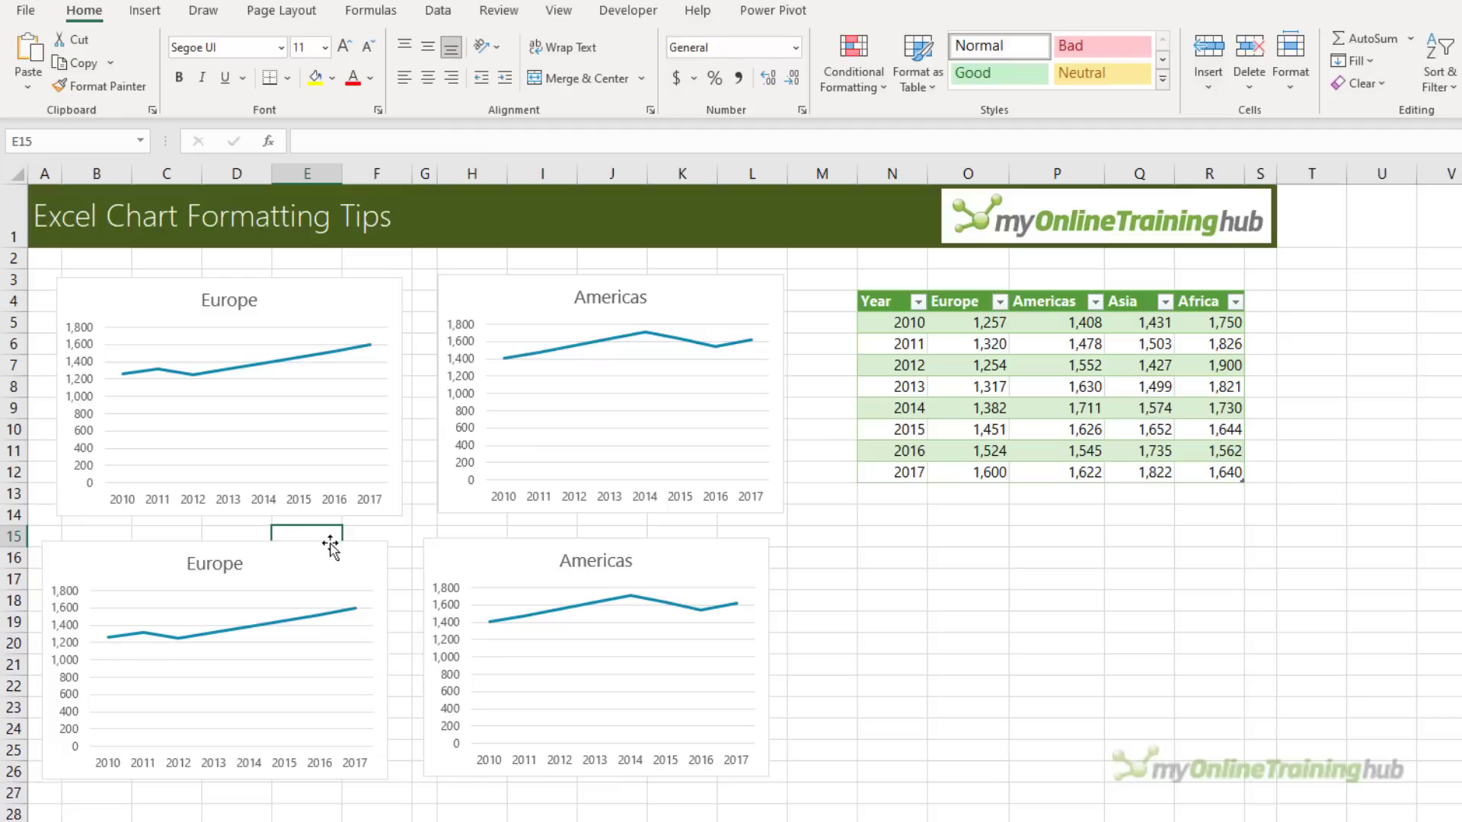
# - Repoint the bottom-left copy to the Asia column and the bottom-right copy to Africa
pyautogui.click(331, 545)
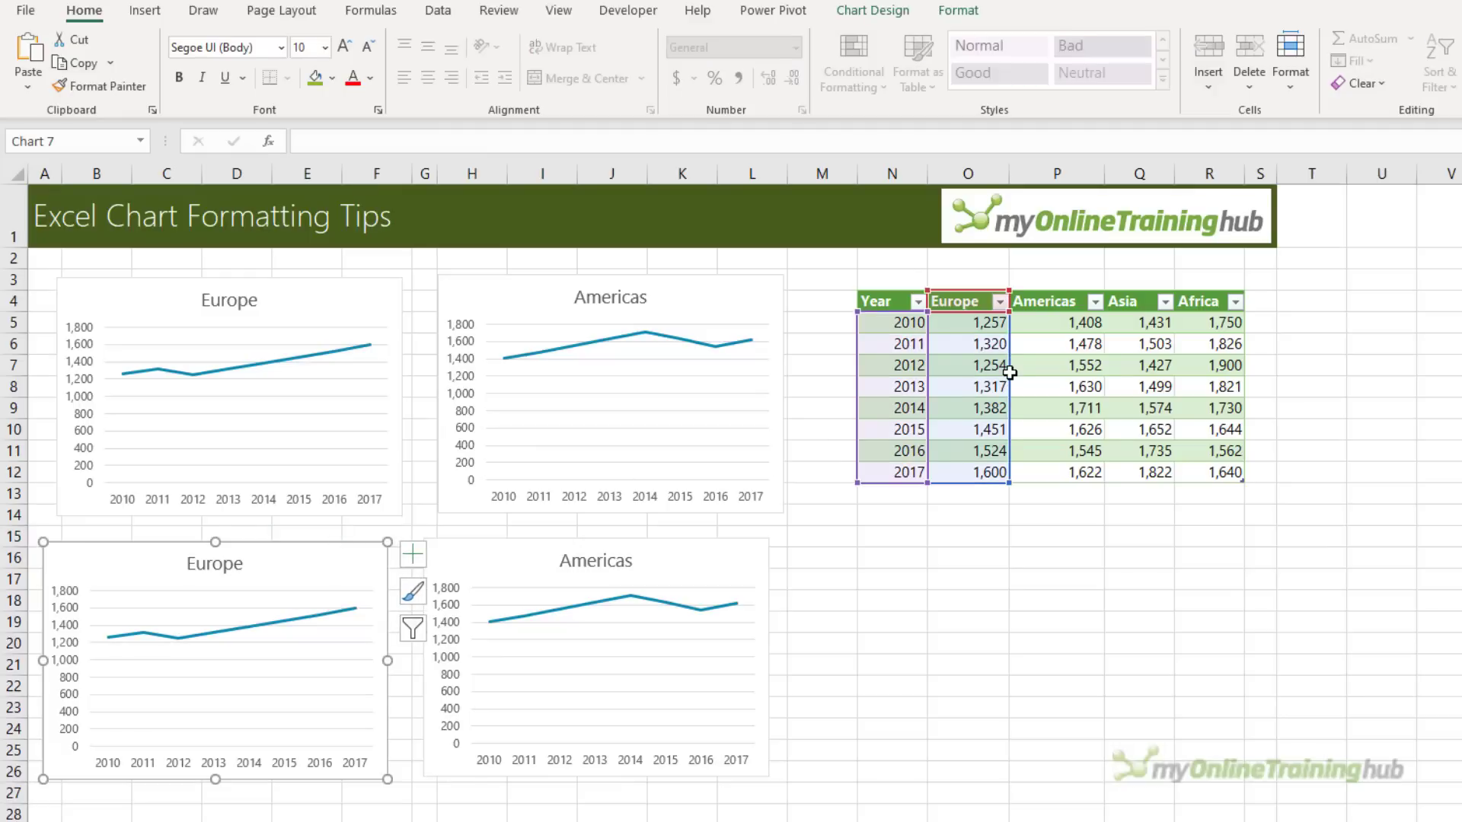
pyautogui.moveTo(1010, 372); pyautogui.dragTo(1203, 370)
pyautogui.click(702, 547)
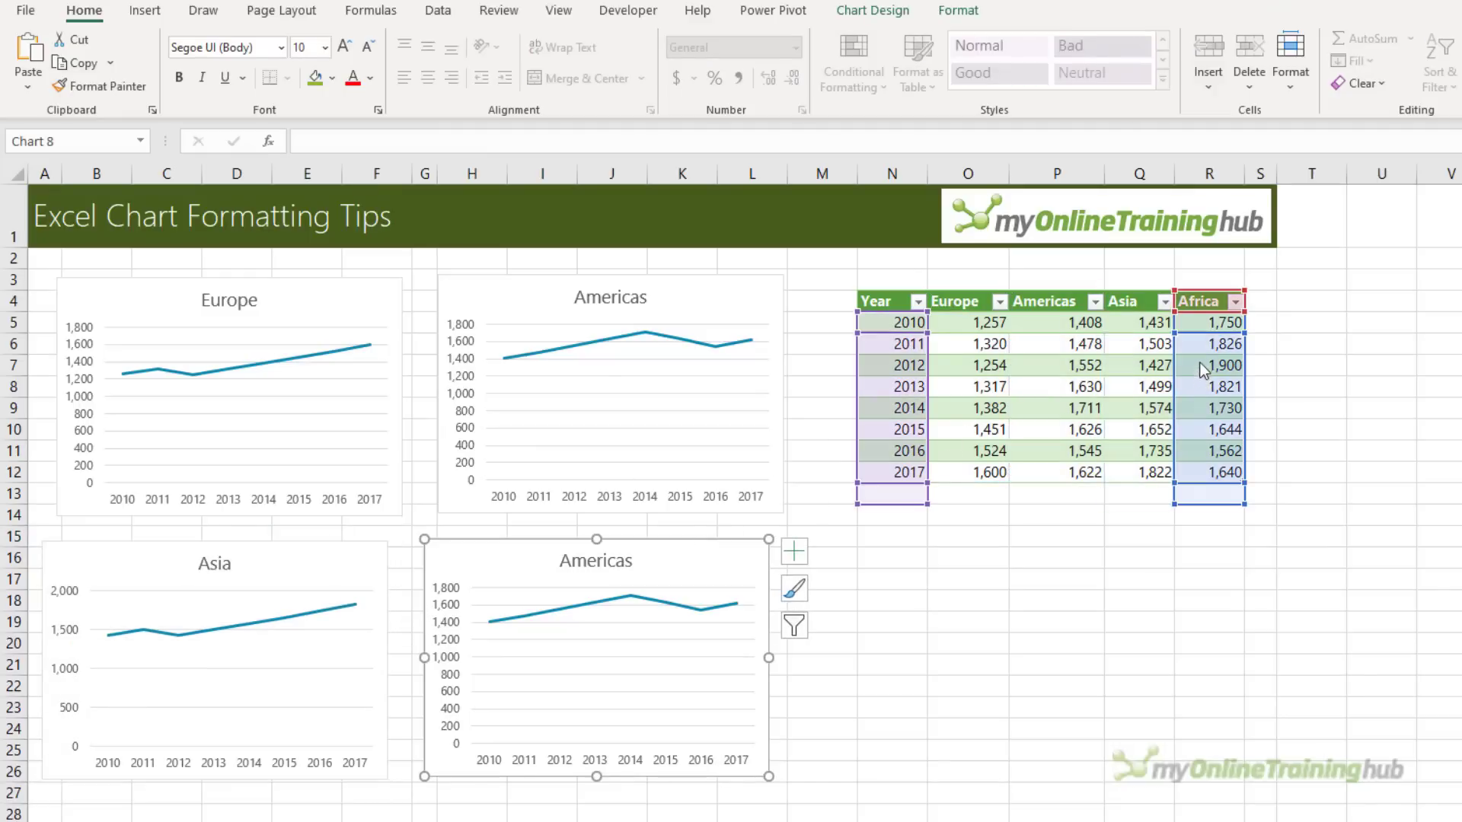
pyautogui.click(981, 663)
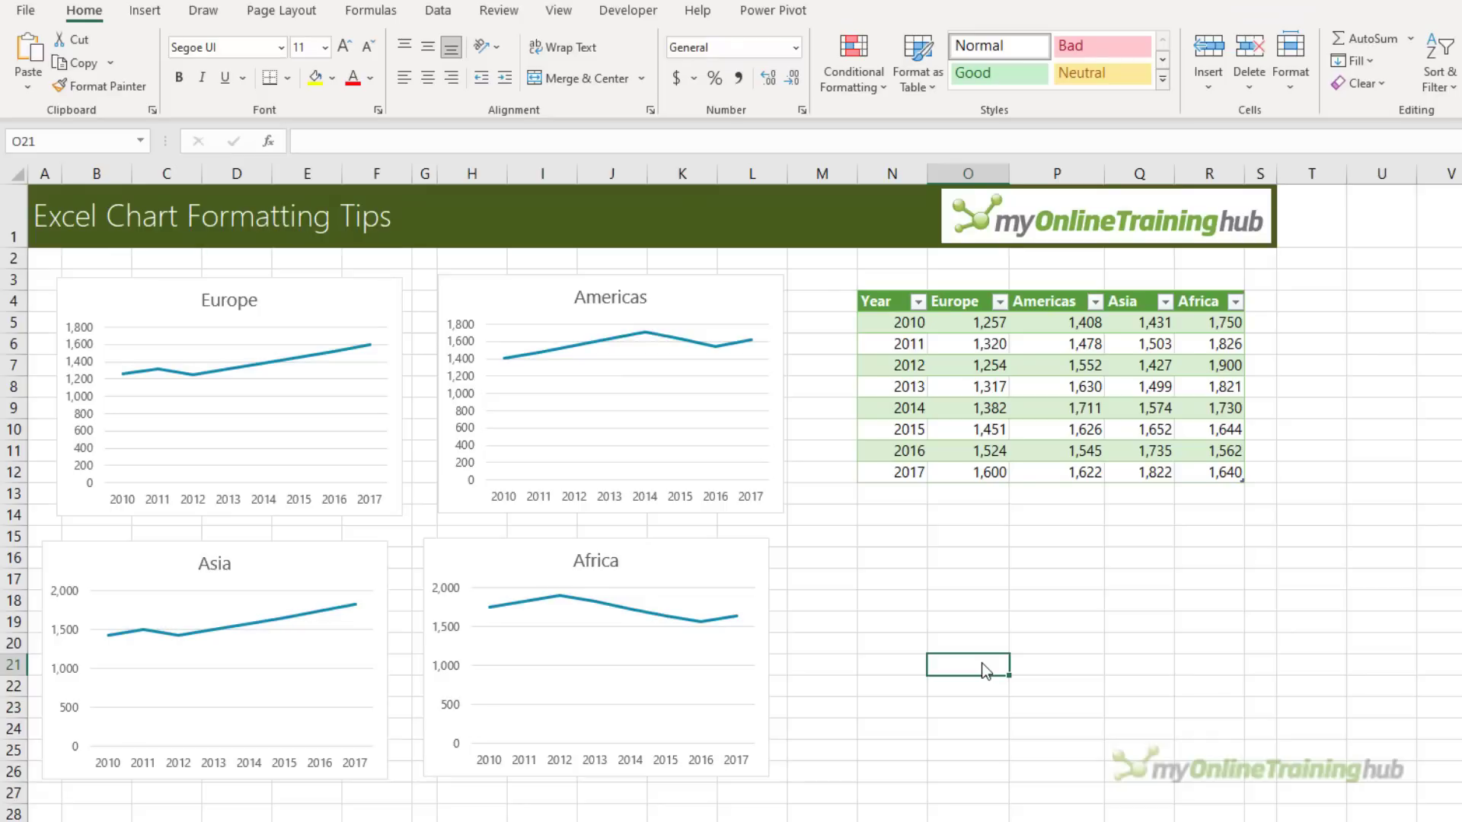
# - Colour the Europe line green and move its title to the chart's top-left
pyautogui.click(241, 370)
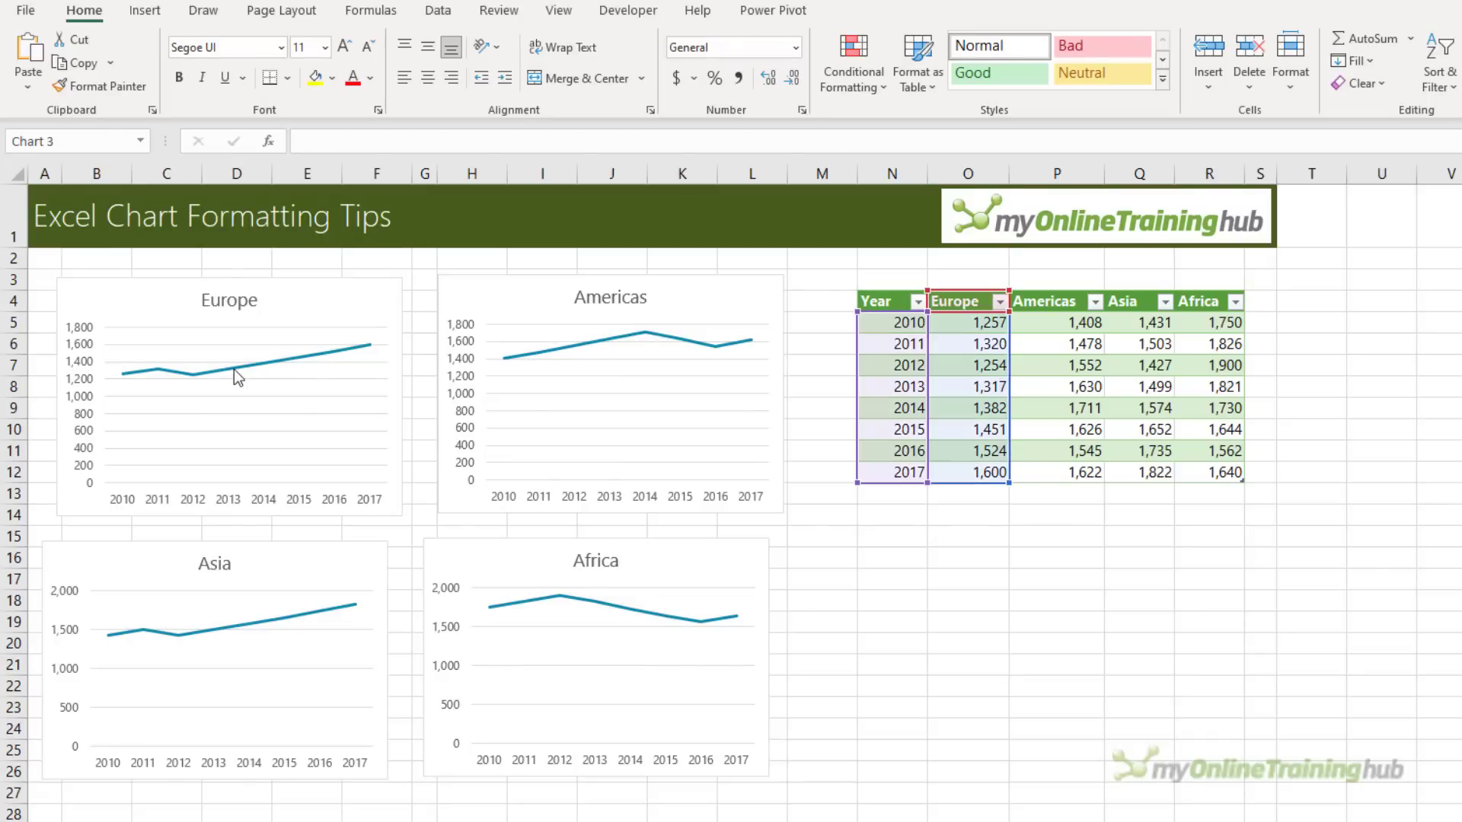
pyautogui.click(959, 11)
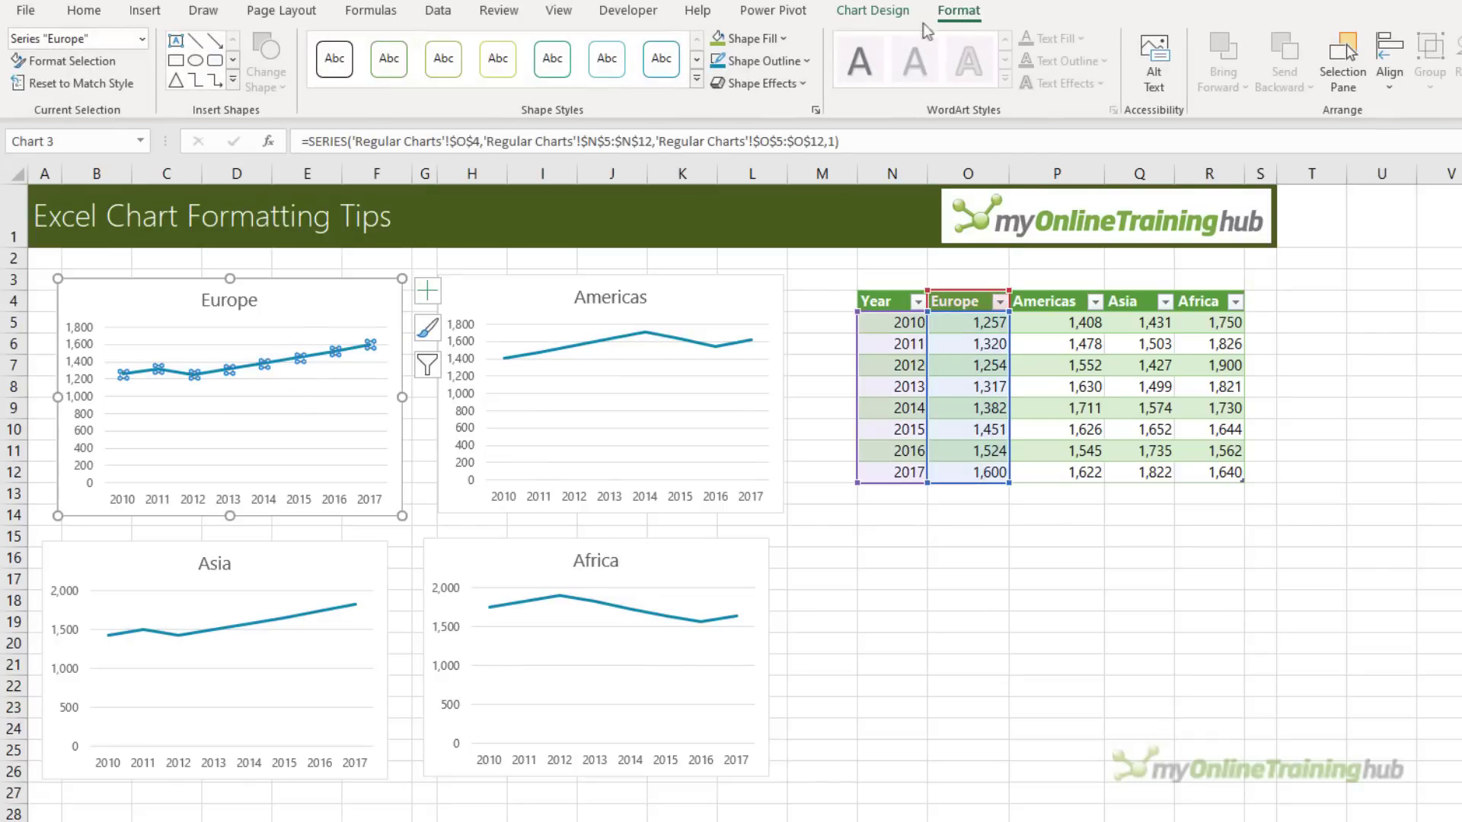
pyautogui.click(805, 62)
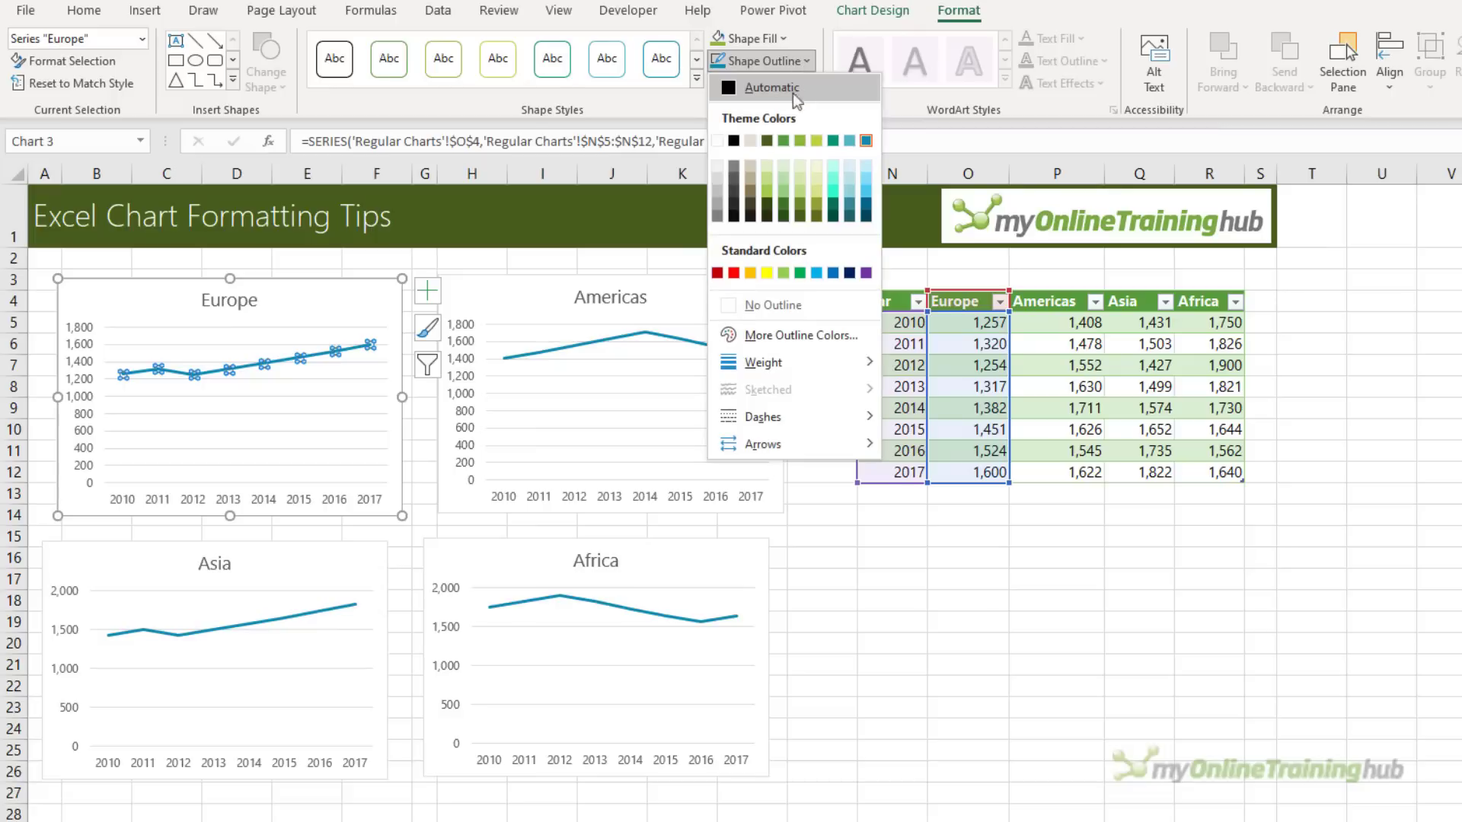
pyautogui.click(784, 141)
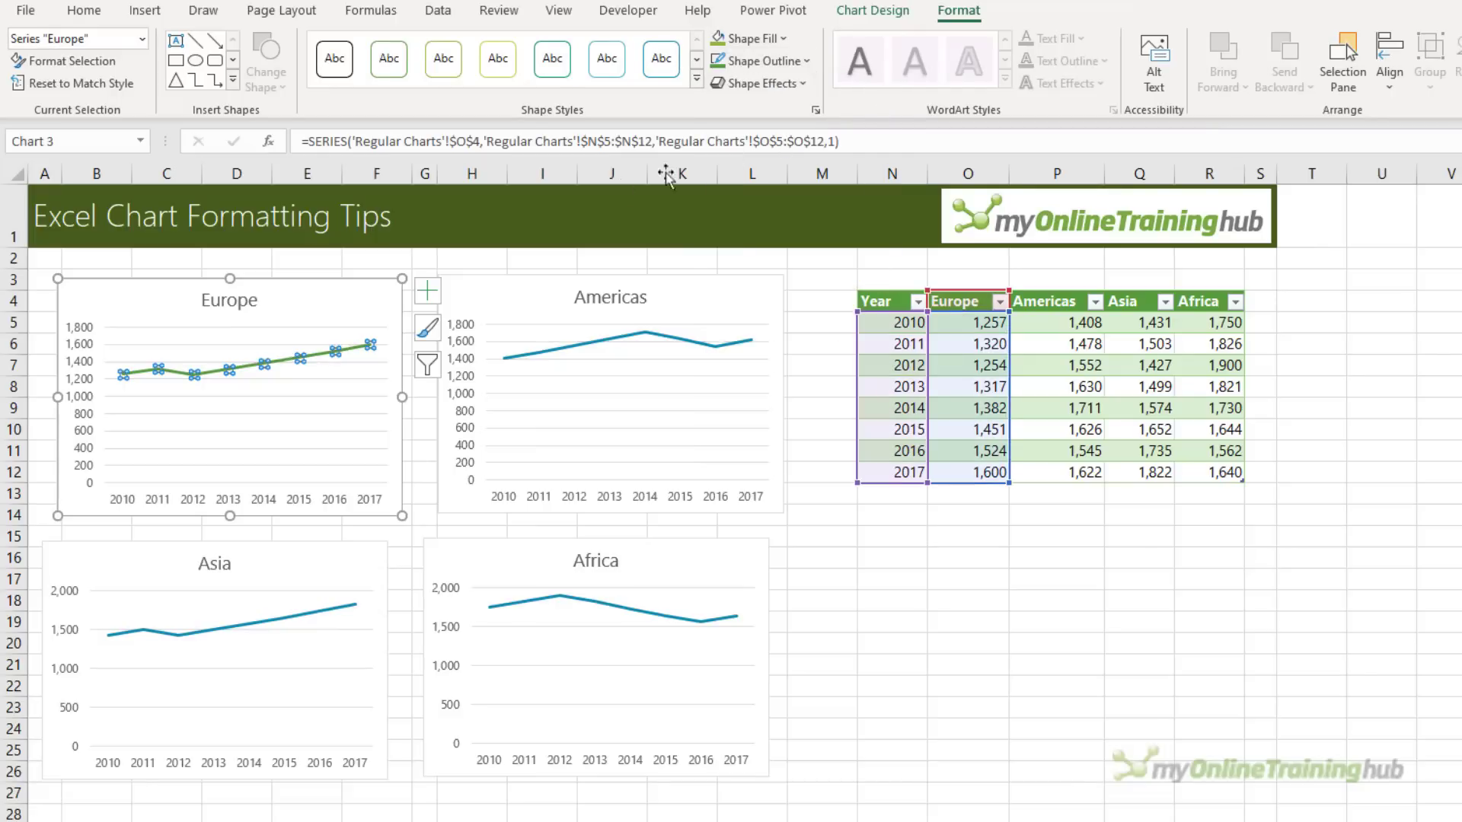
pyautogui.click(245, 305)
pyautogui.moveTo(230, 312); pyautogui.dragTo(105, 310)
# - Add data labels to the Europe line and delete its vertical axis and gridlines
pyautogui.click(427, 290)
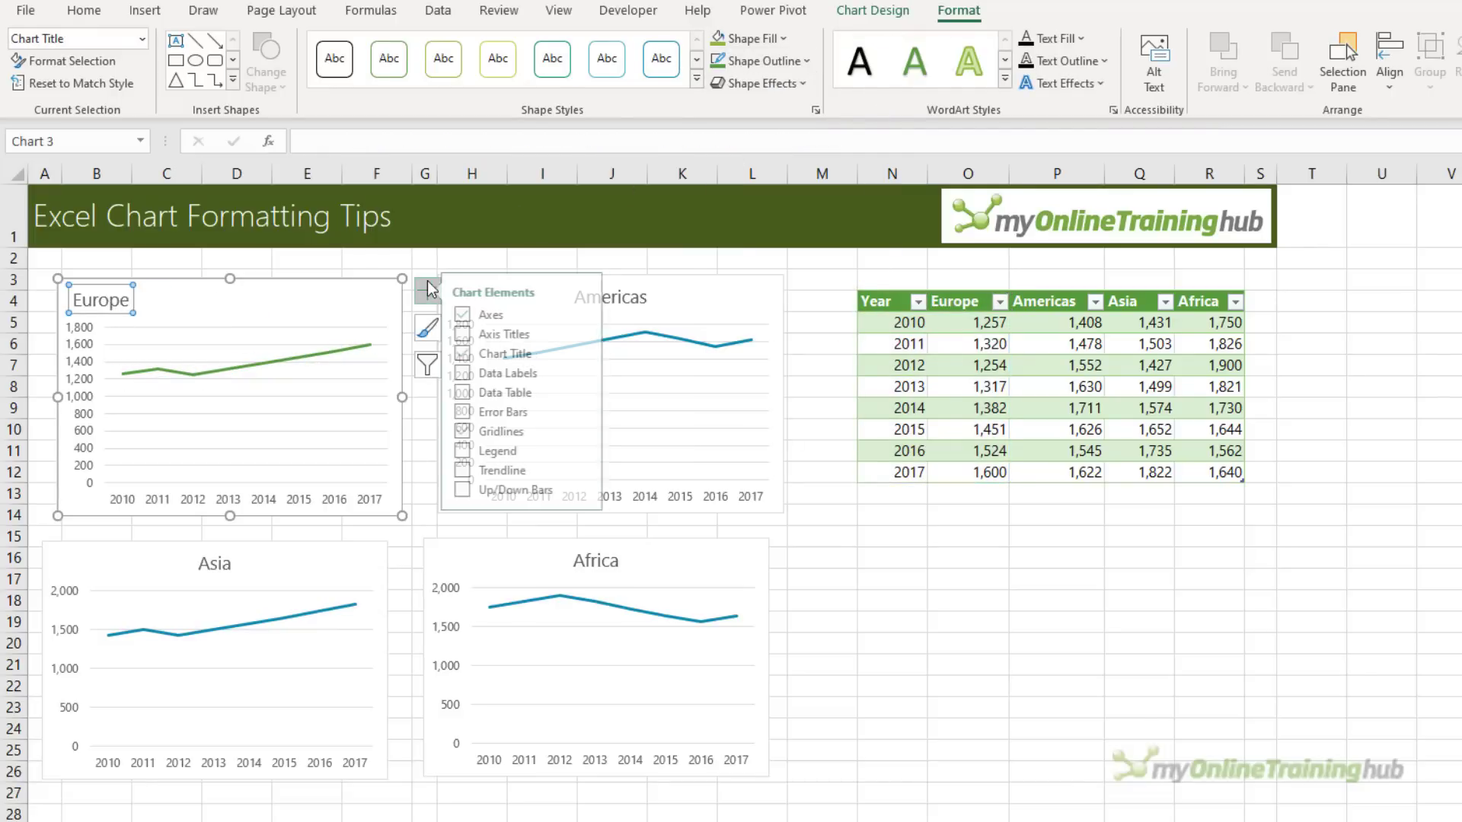
pyautogui.click(474, 373)
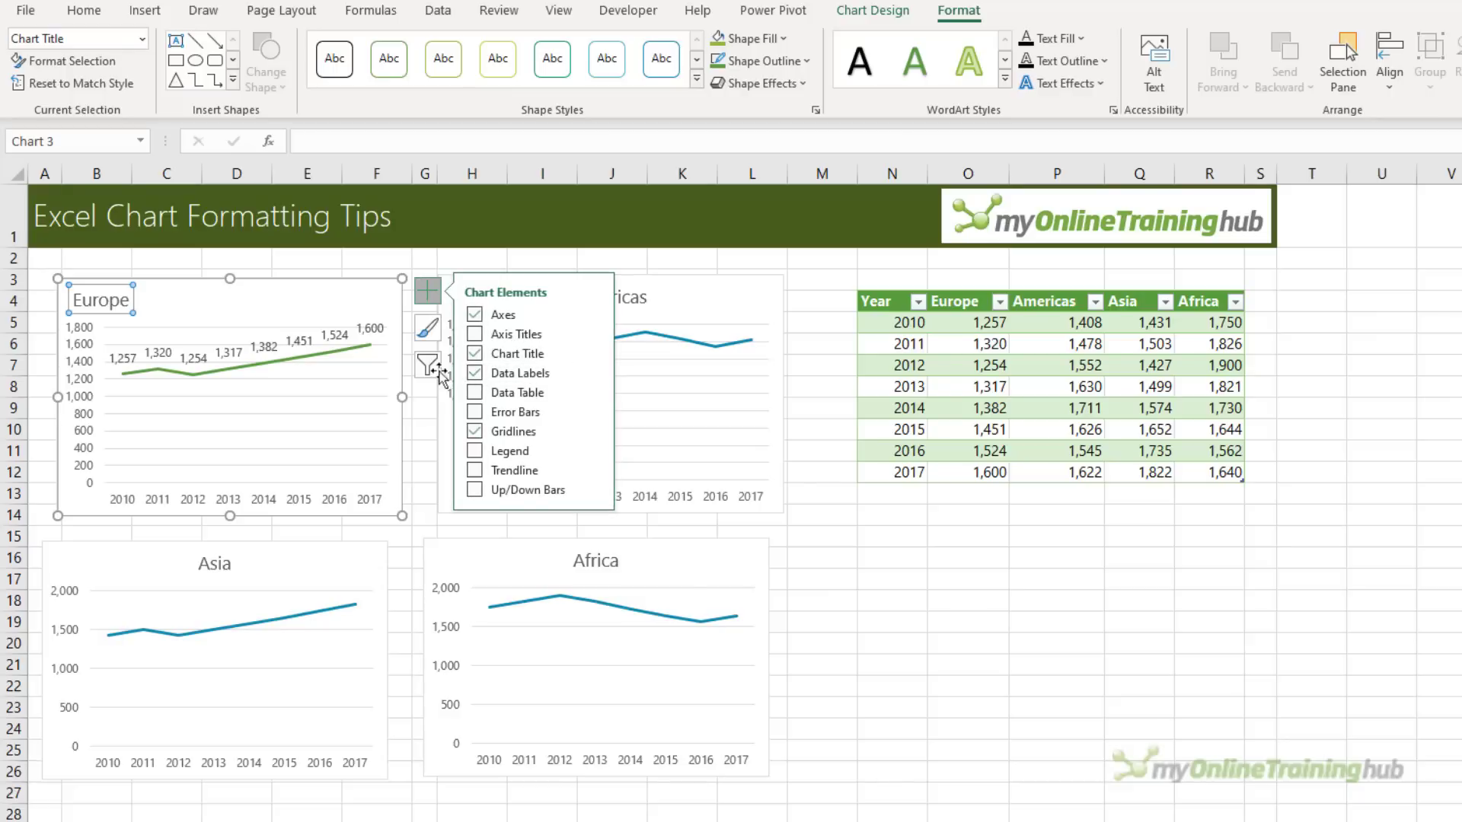
pyautogui.click(105, 385)
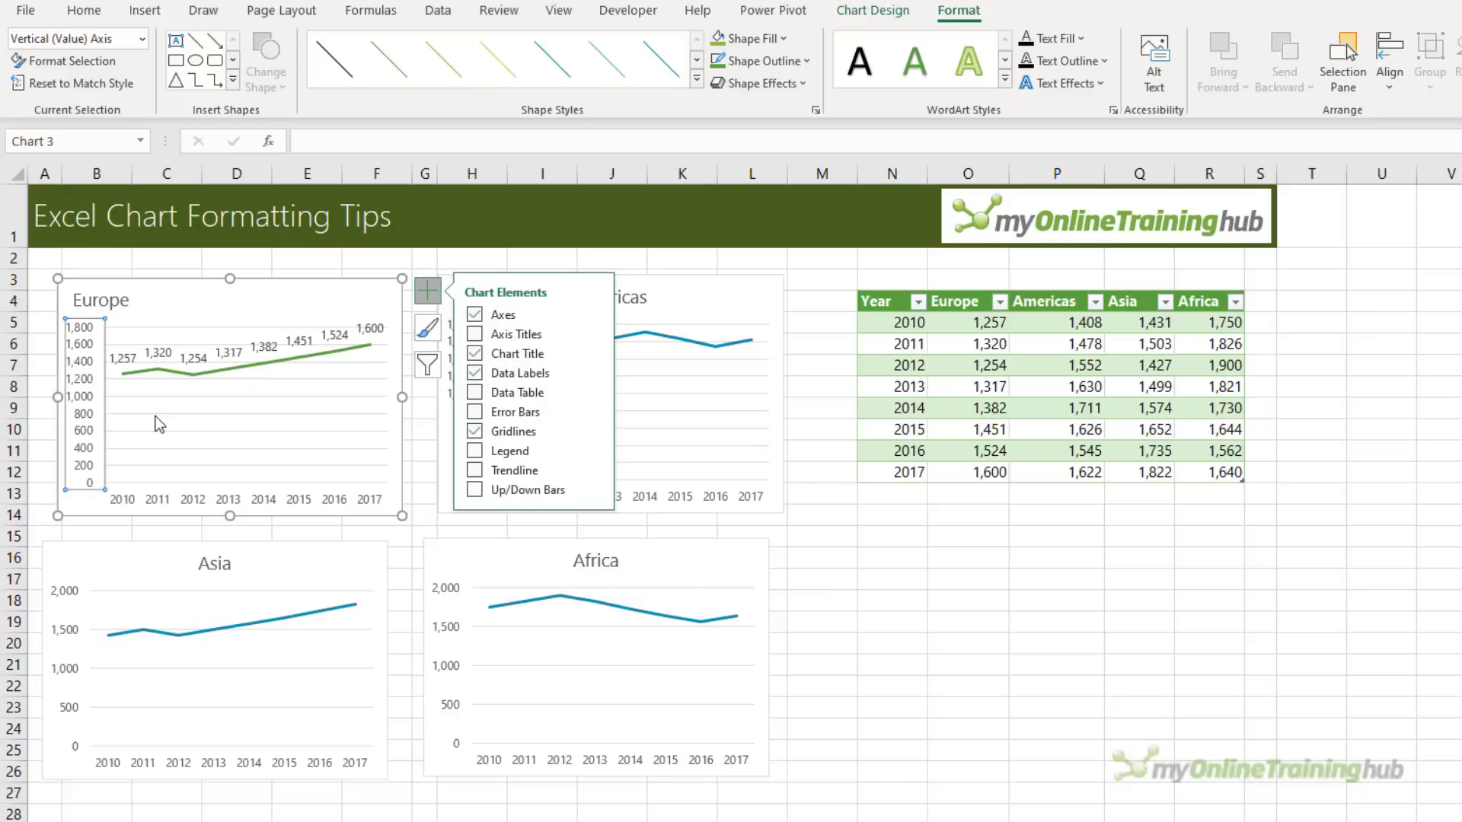
pyautogui.press('Delete')
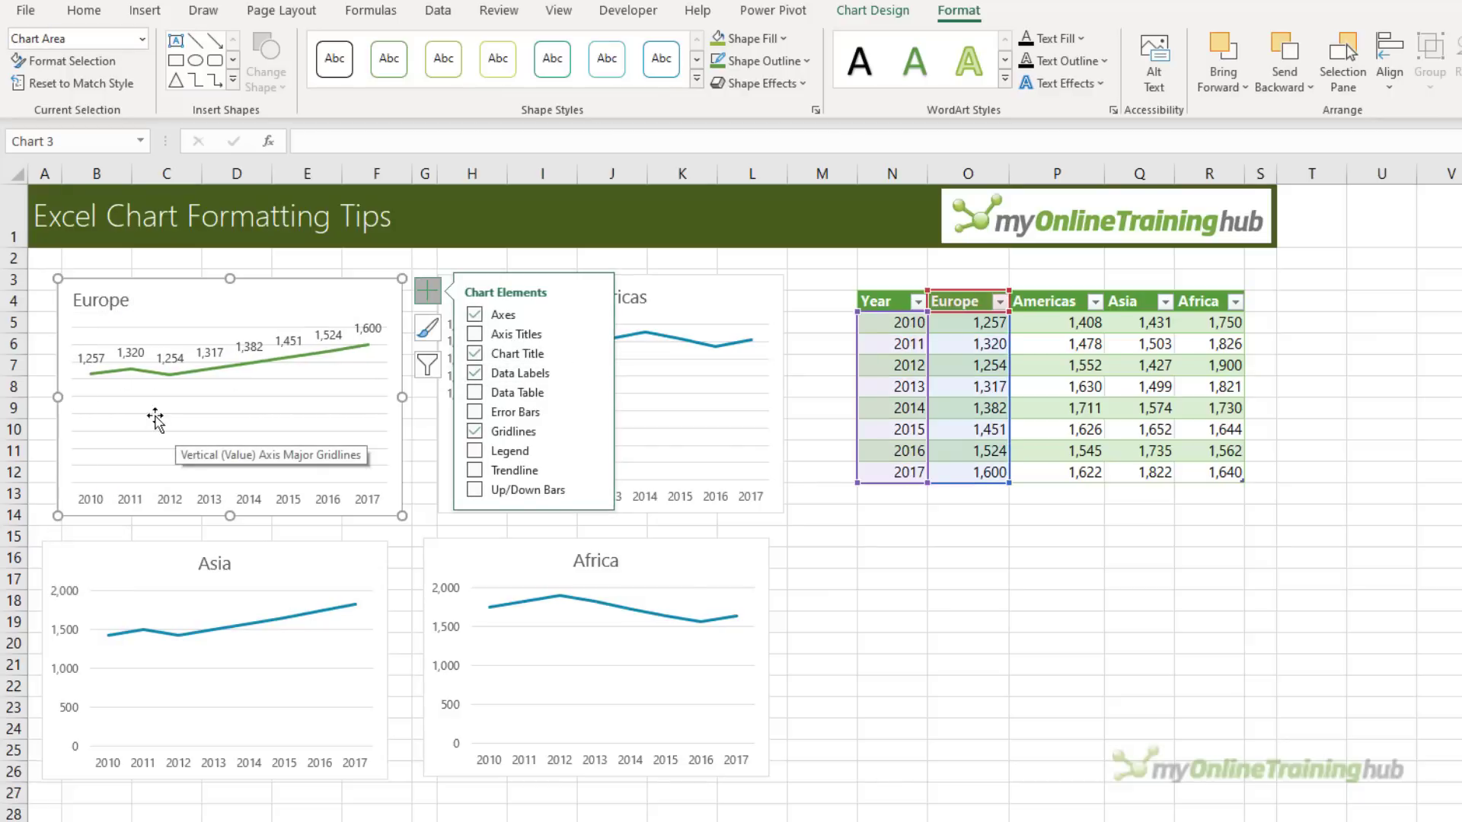
pyautogui.click(157, 418)
pyautogui.press('Delete')
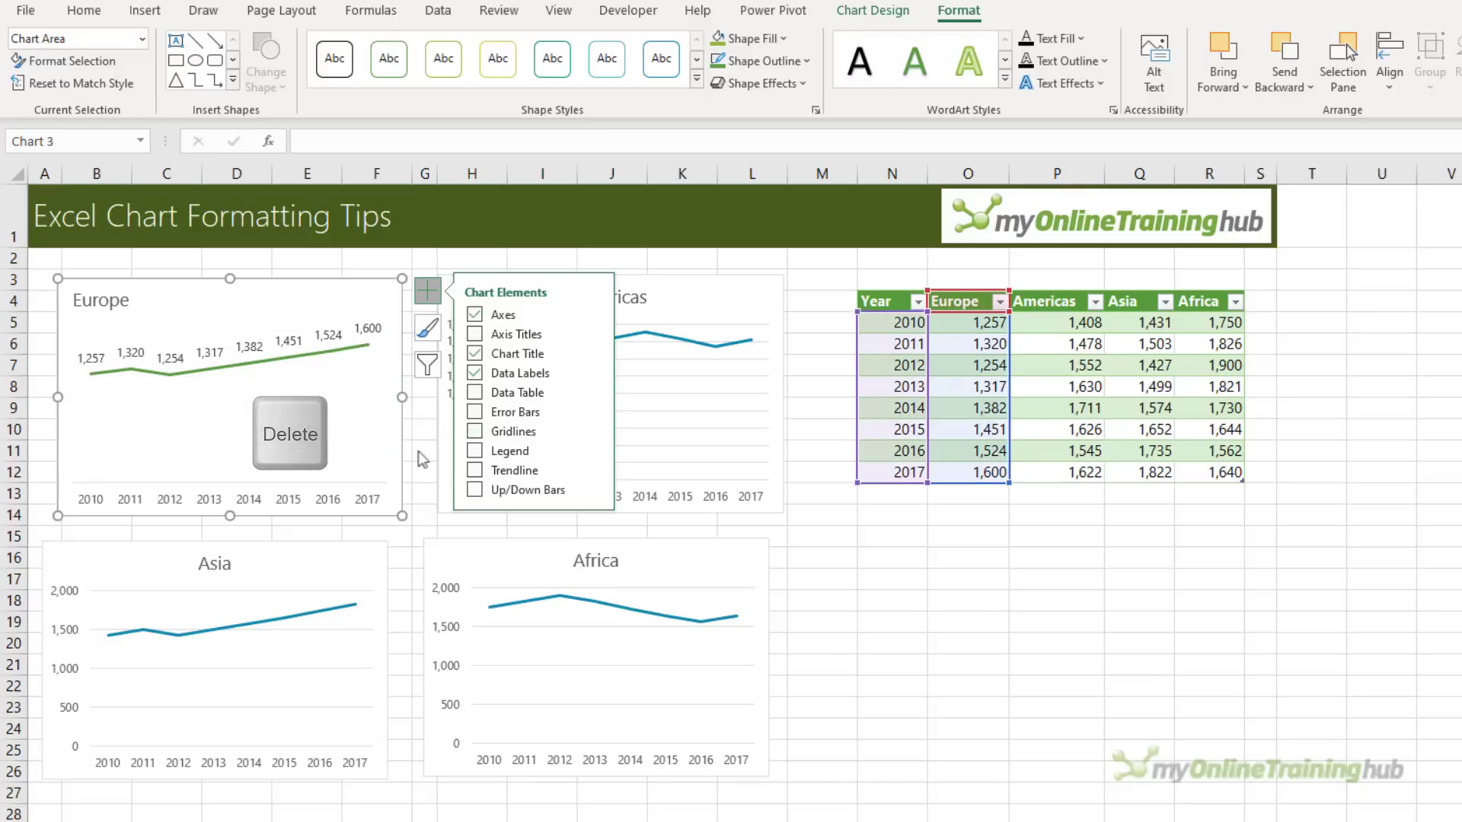
pyautogui.click(906, 560)
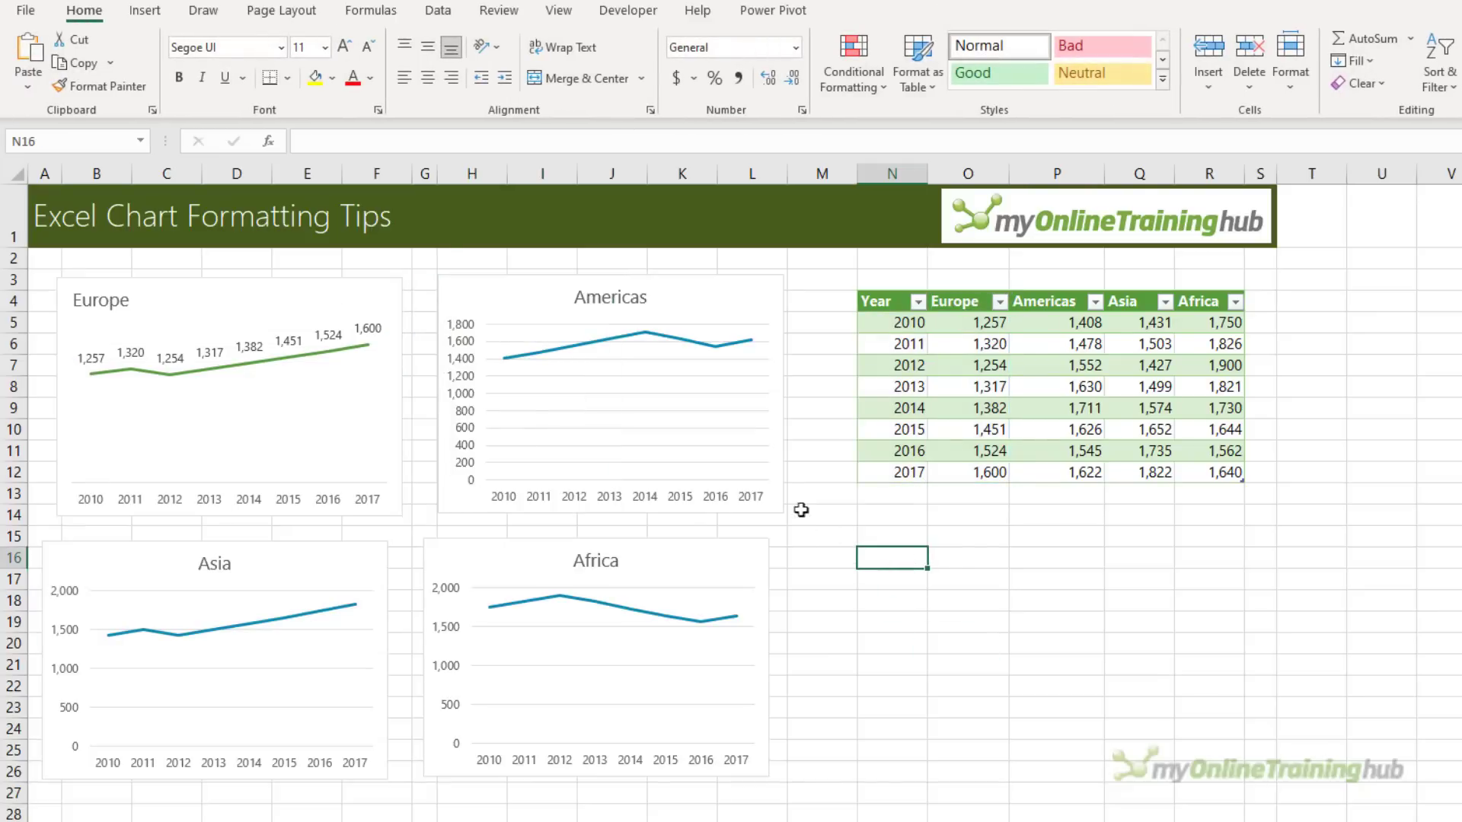
# - Copy the Europe chart and Paste Special only its formats onto the Americas chart
pyautogui.click(320, 283)
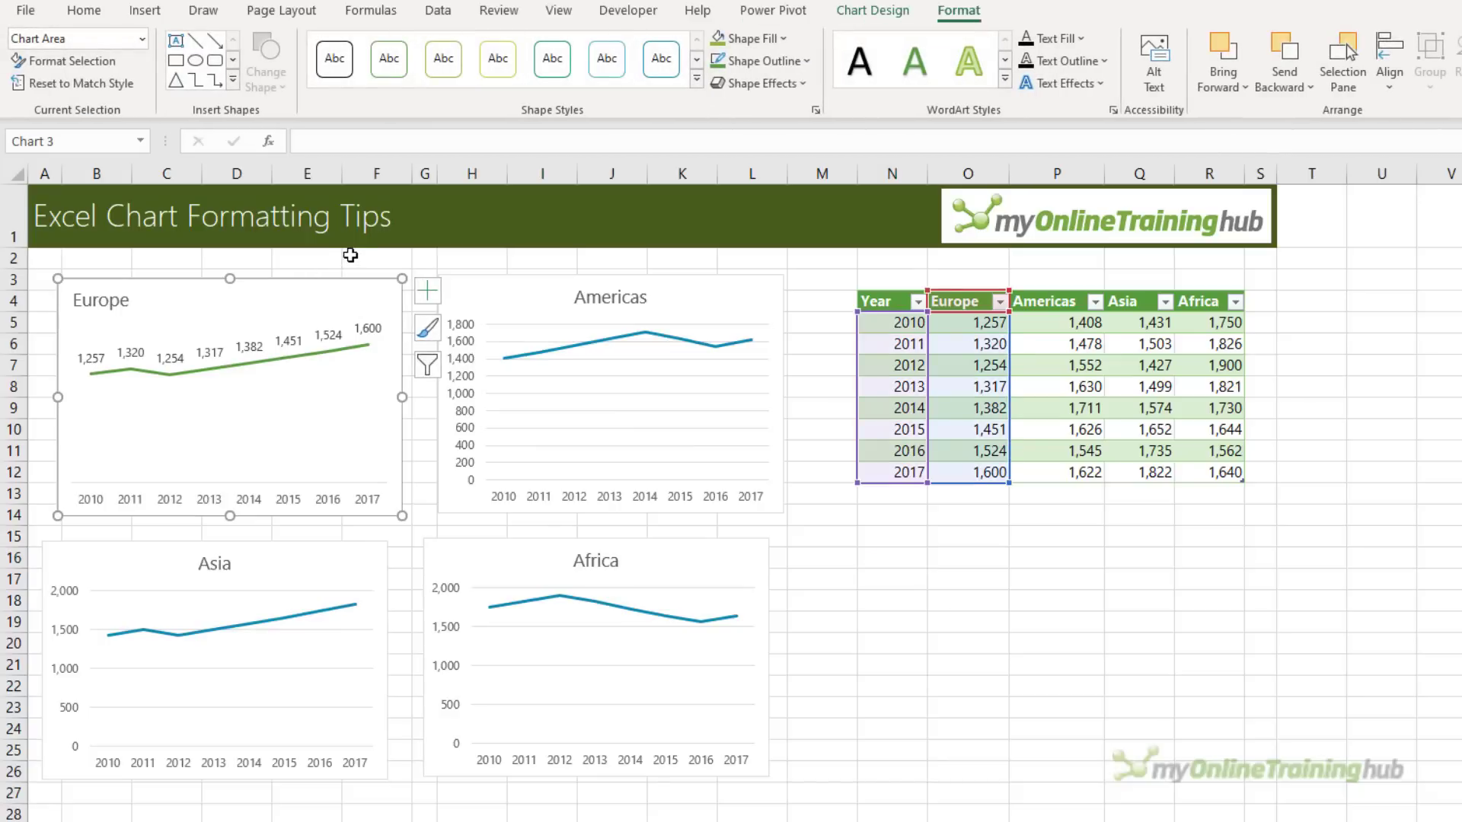
pyautogui.hotkey('ctrl', 'c')
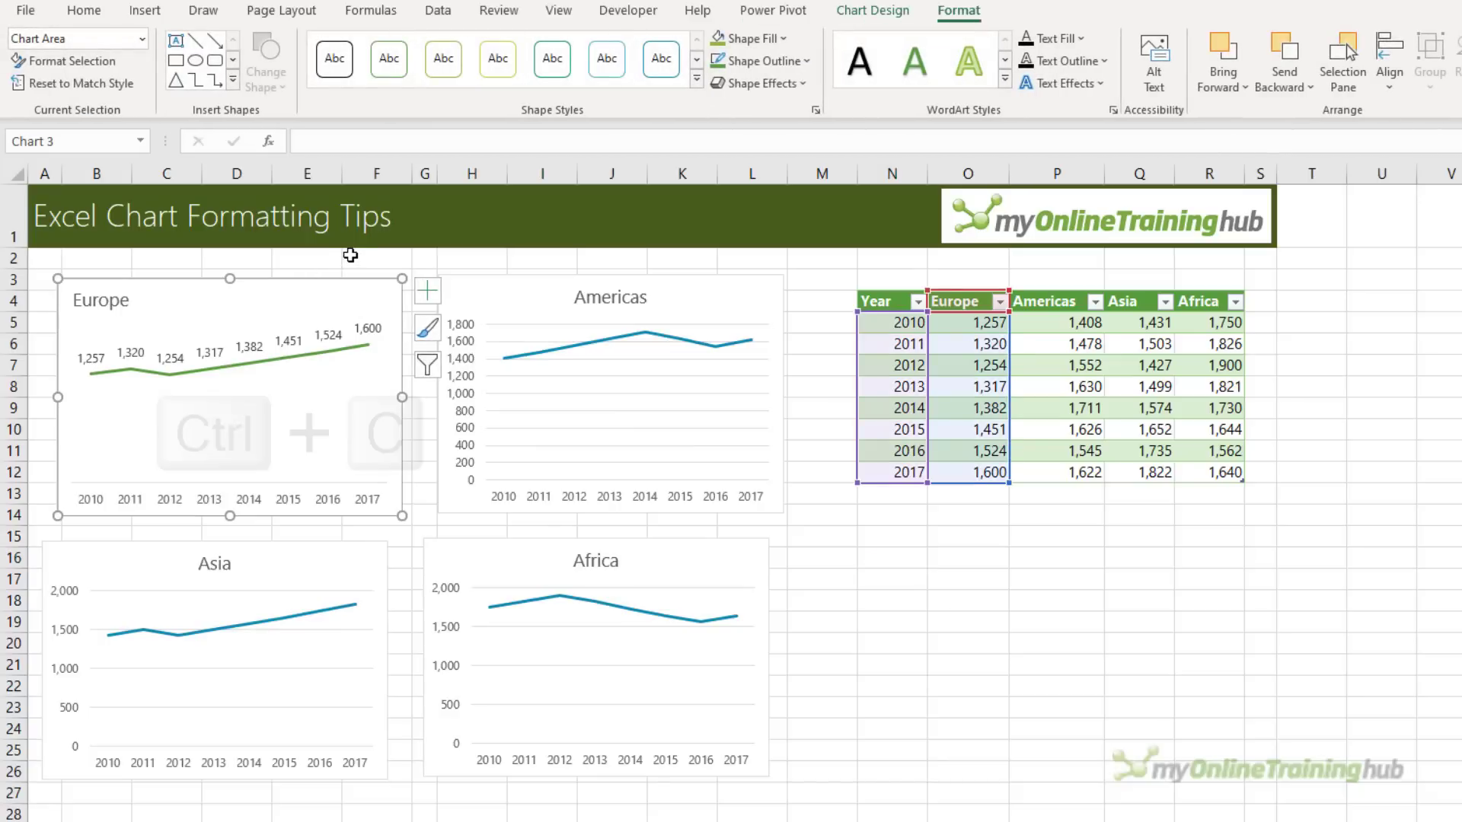
pyautogui.click(658, 279)
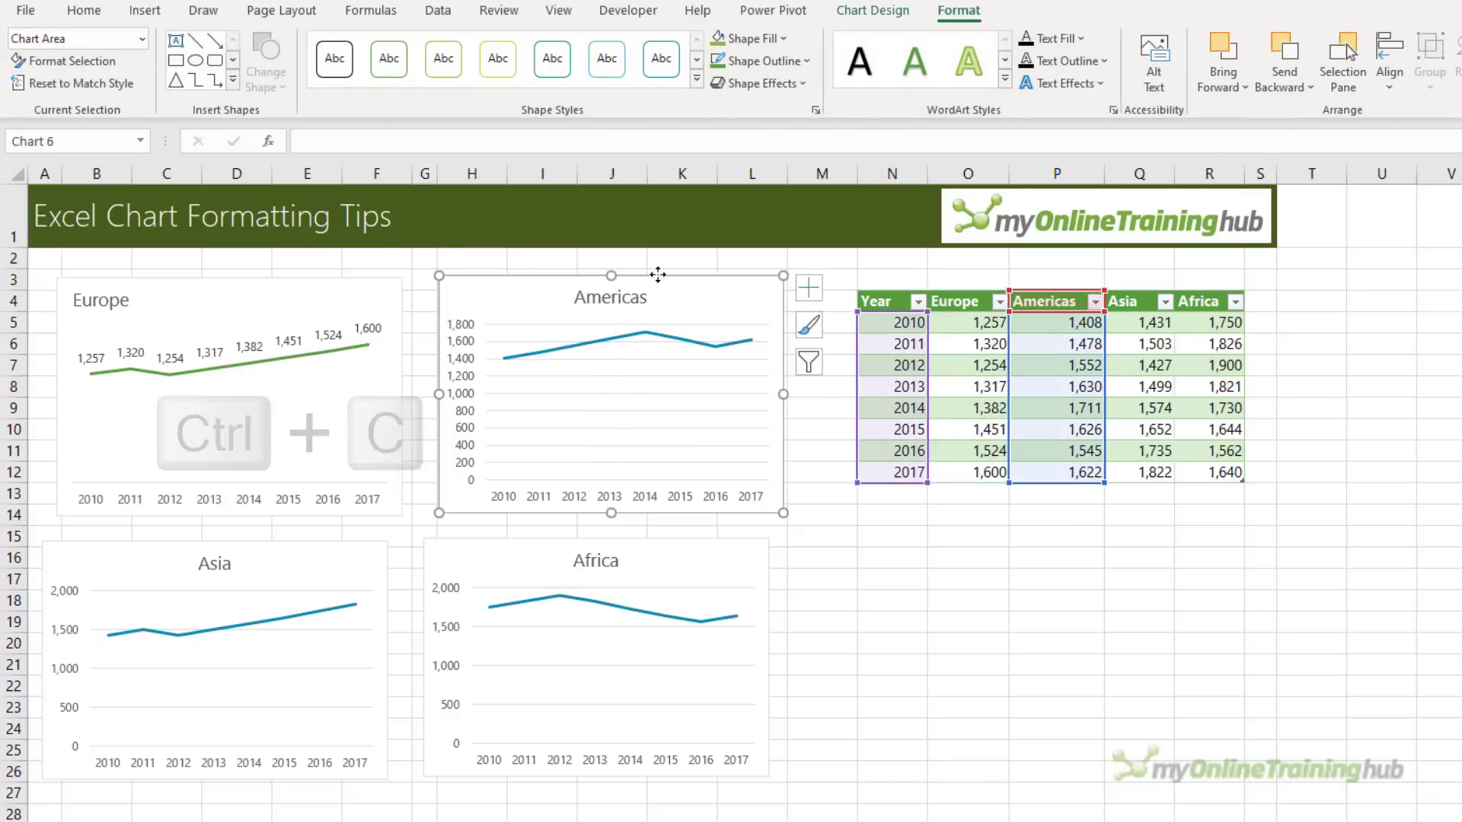
pyautogui.click(104, 15)
pyautogui.click(28, 86)
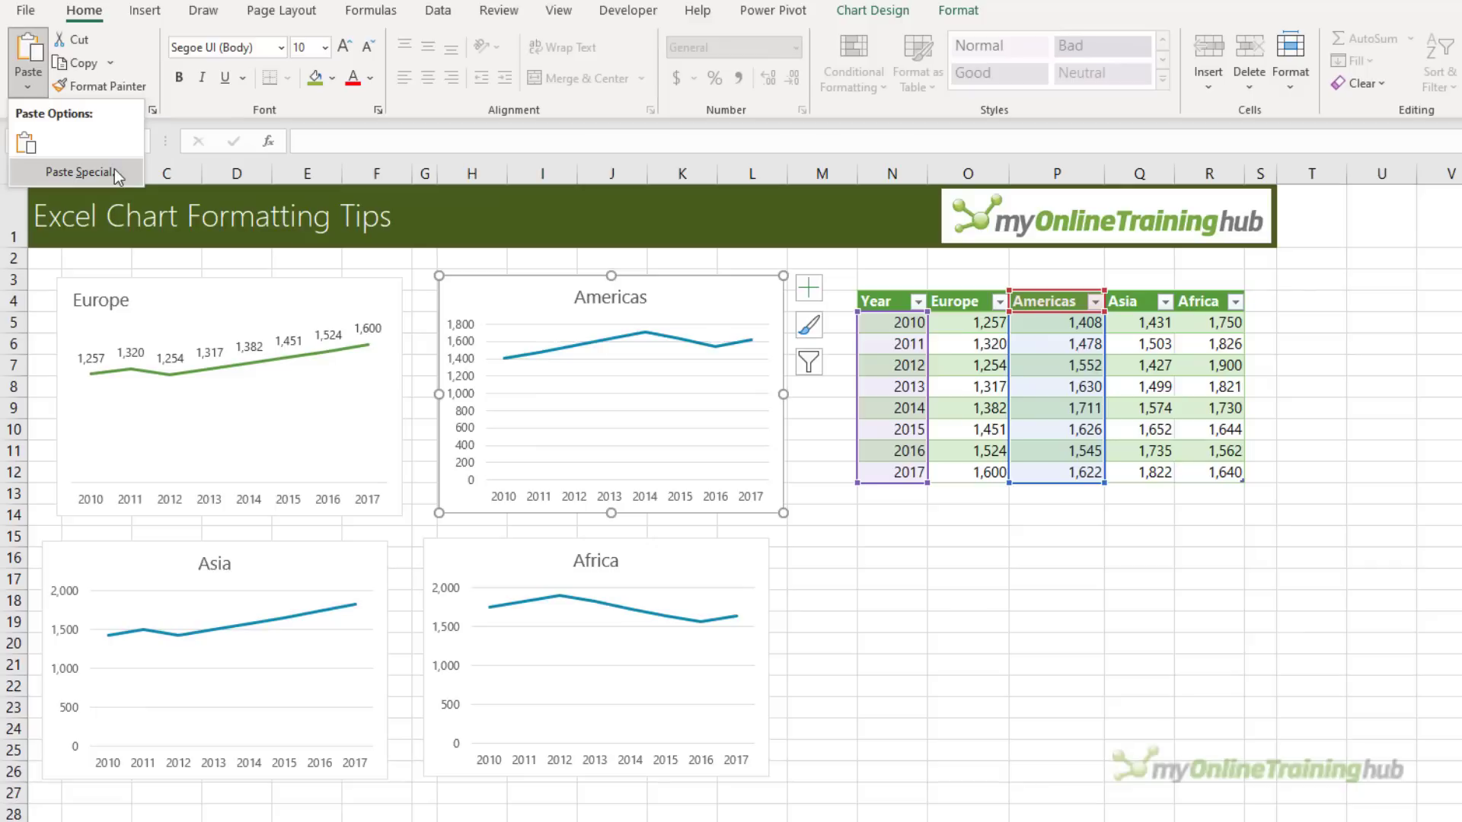
pyautogui.click(80, 172)
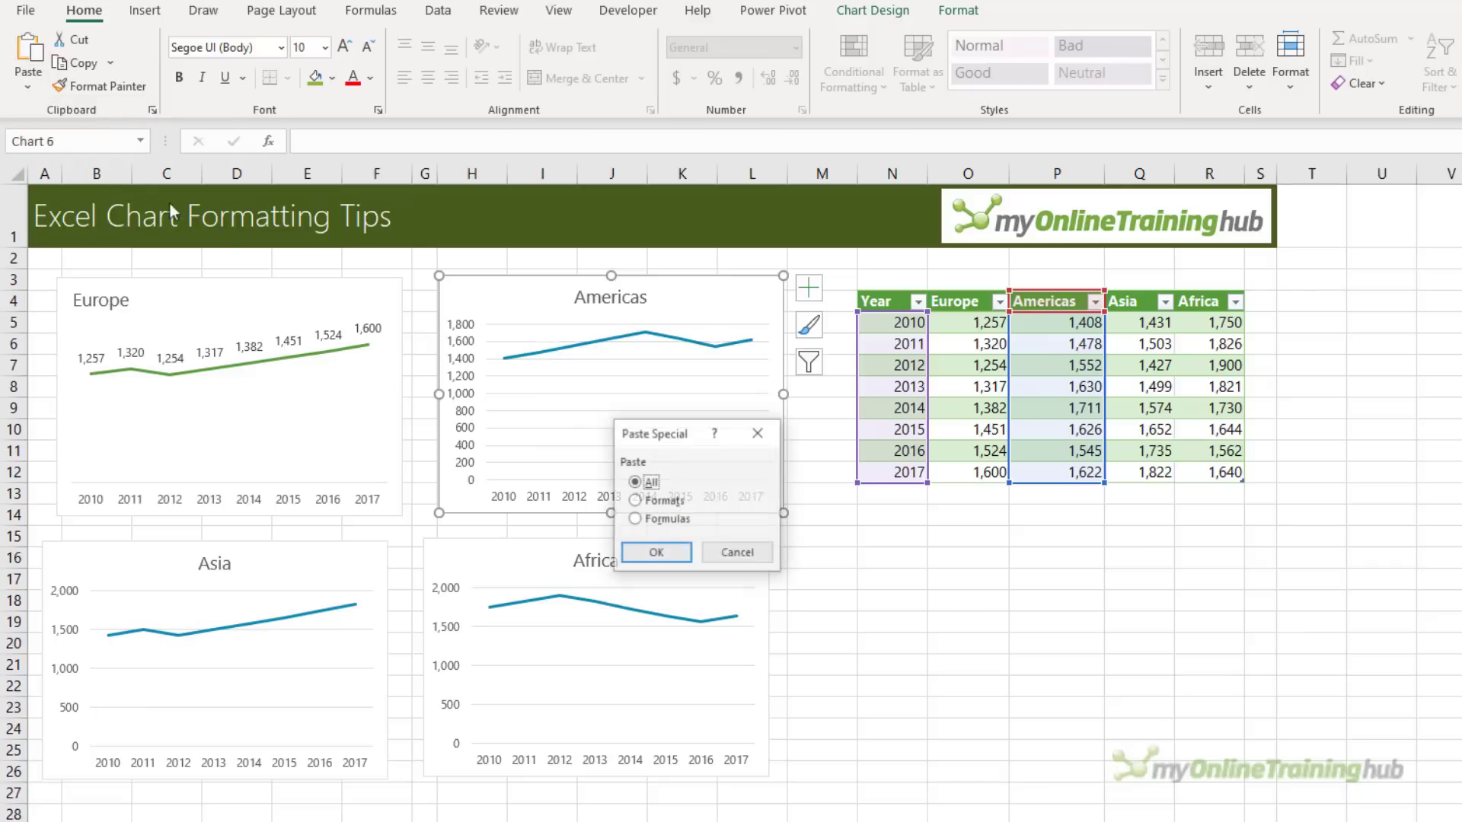
pyautogui.click(656, 501)
pyautogui.click(655, 553)
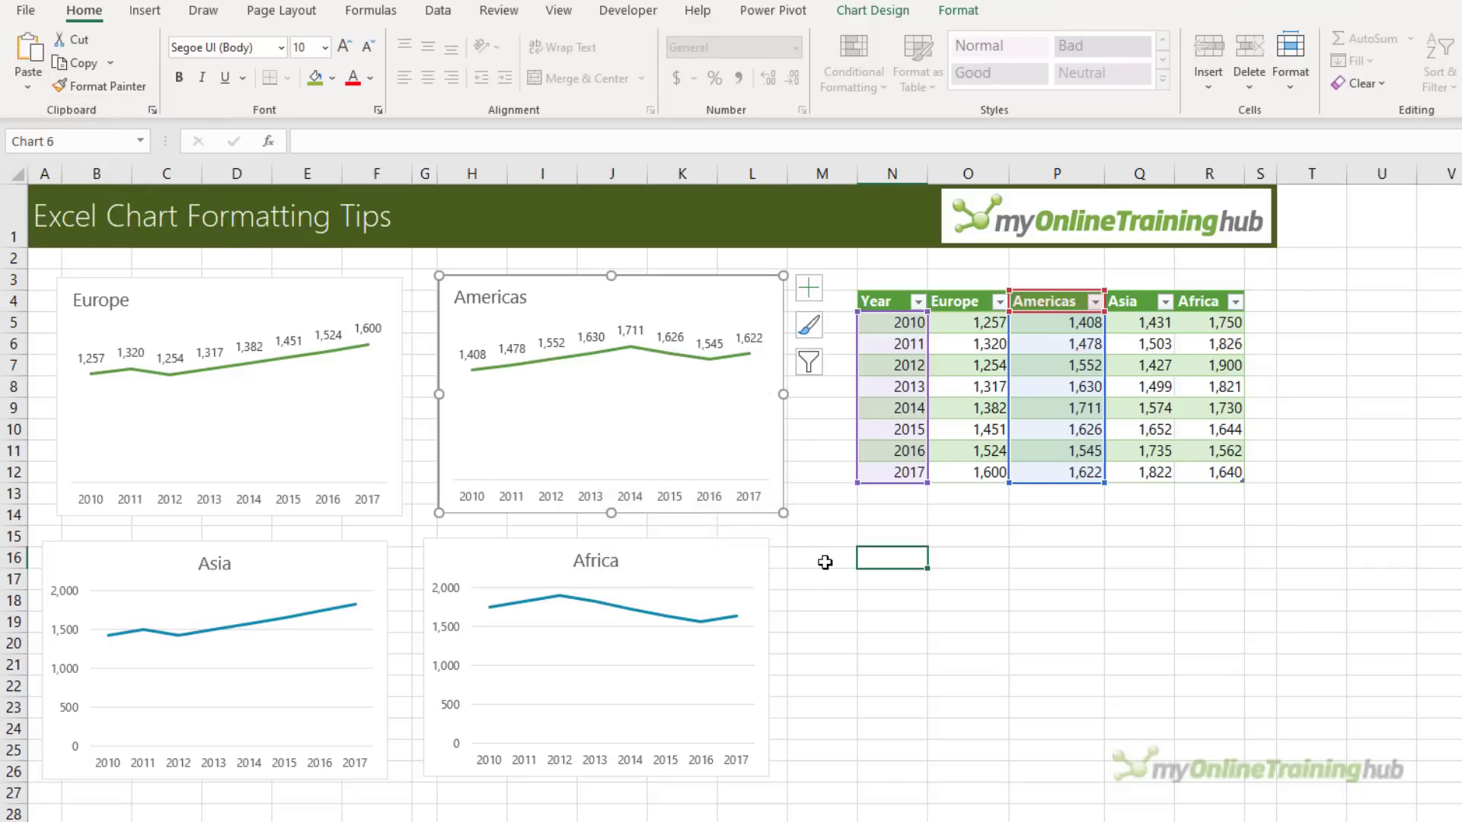
# - Repeat the format paste on the Asia and Africa charts with F4
pyautogui.click(354, 546)
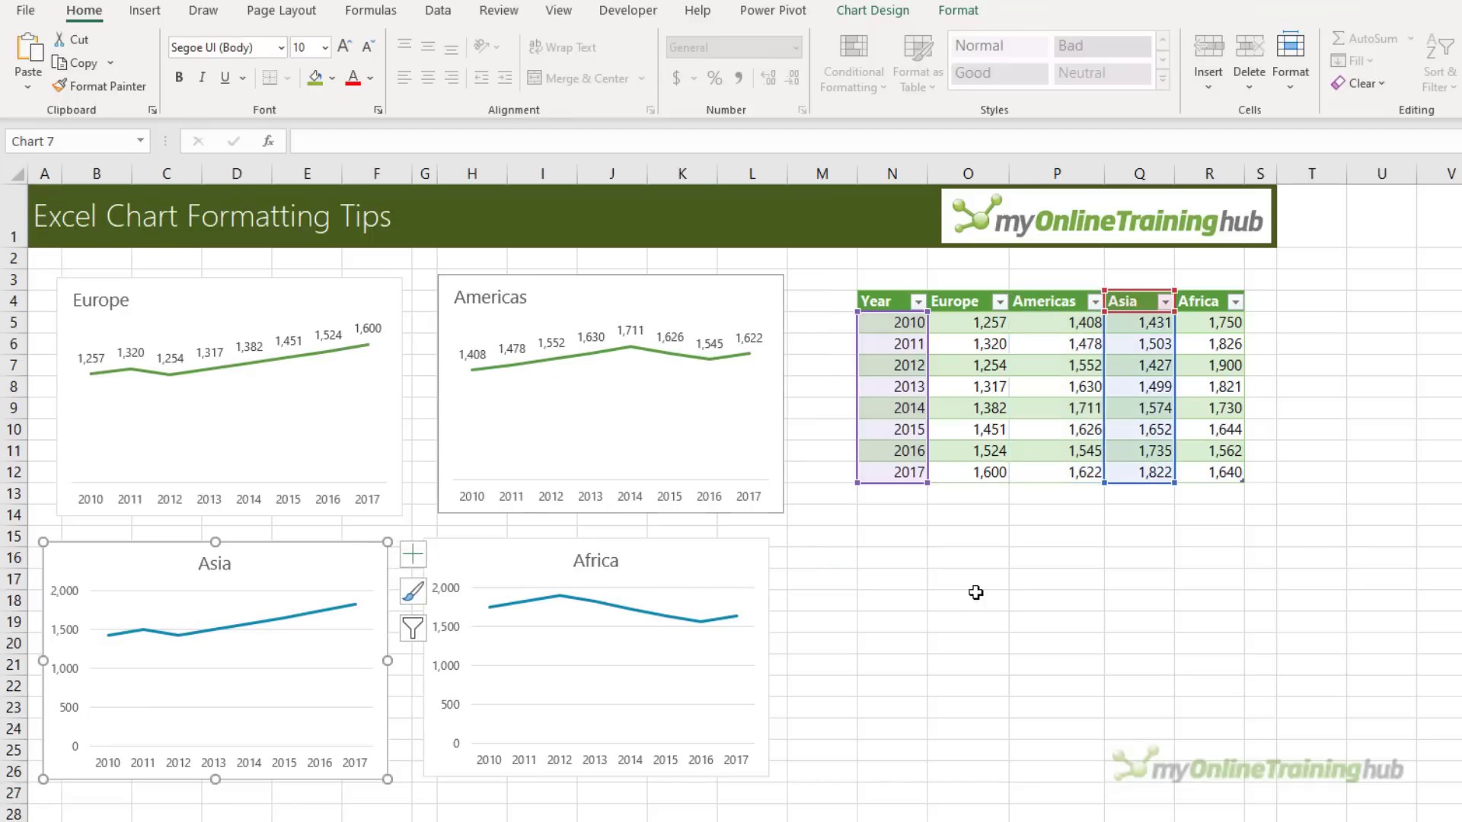
pyautogui.press('F4')
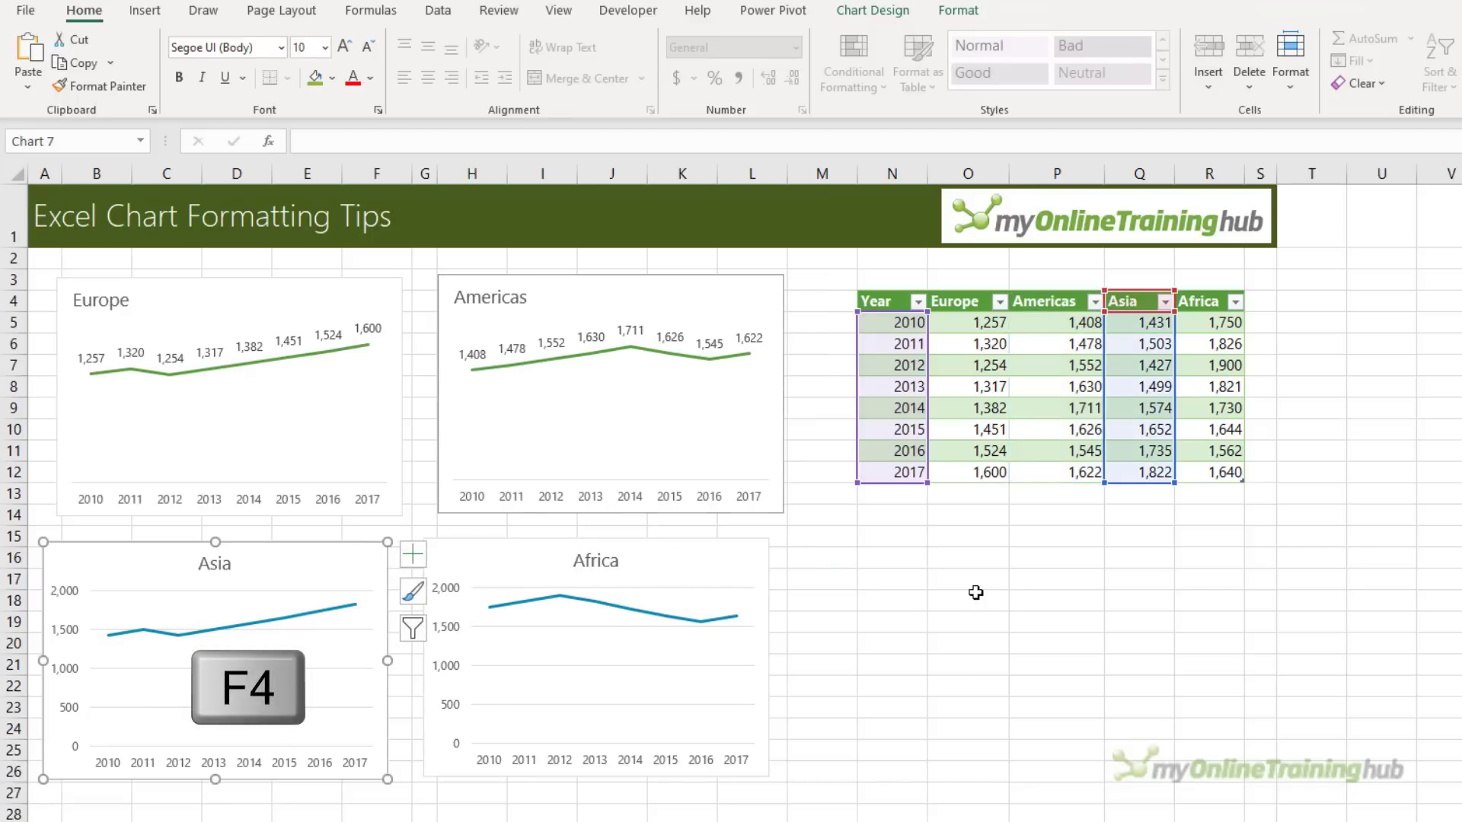
pyautogui.click(704, 552)
pyautogui.press('F4')
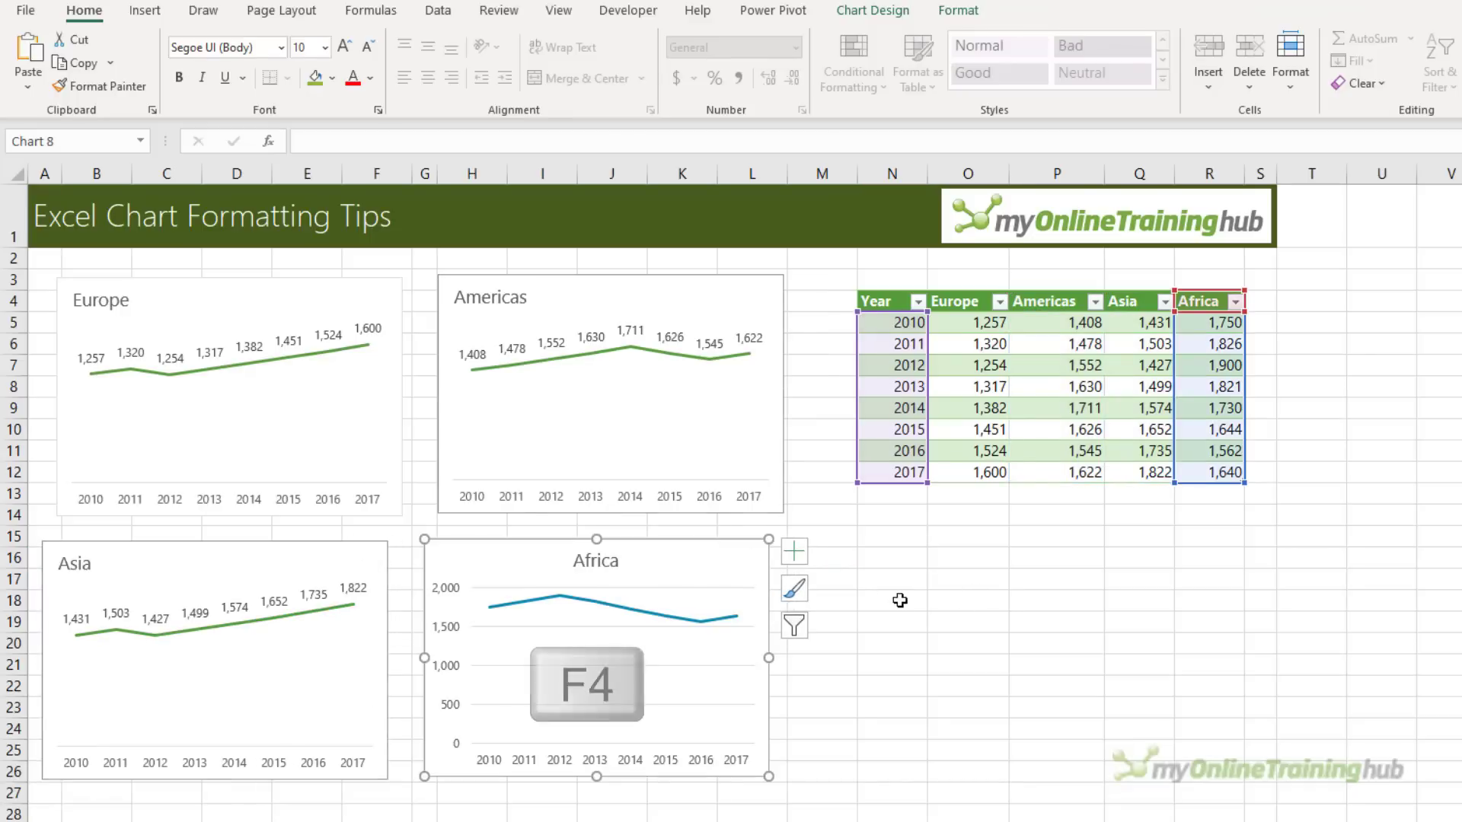
pyautogui.click(883, 667)
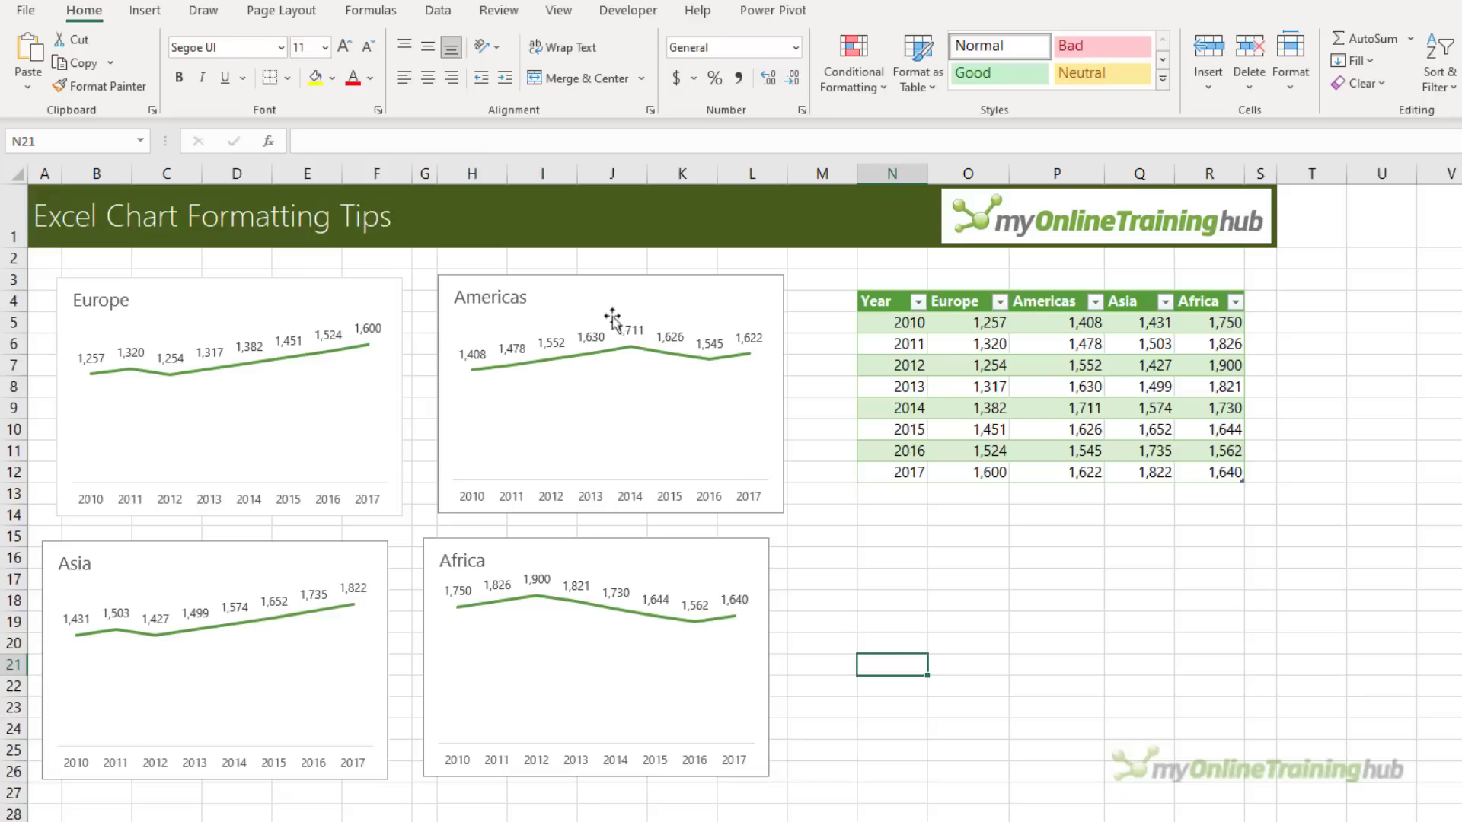
# - Give the Americas, Africa and Asia charts a light grey border outline
pyautogui.click(578, 276)
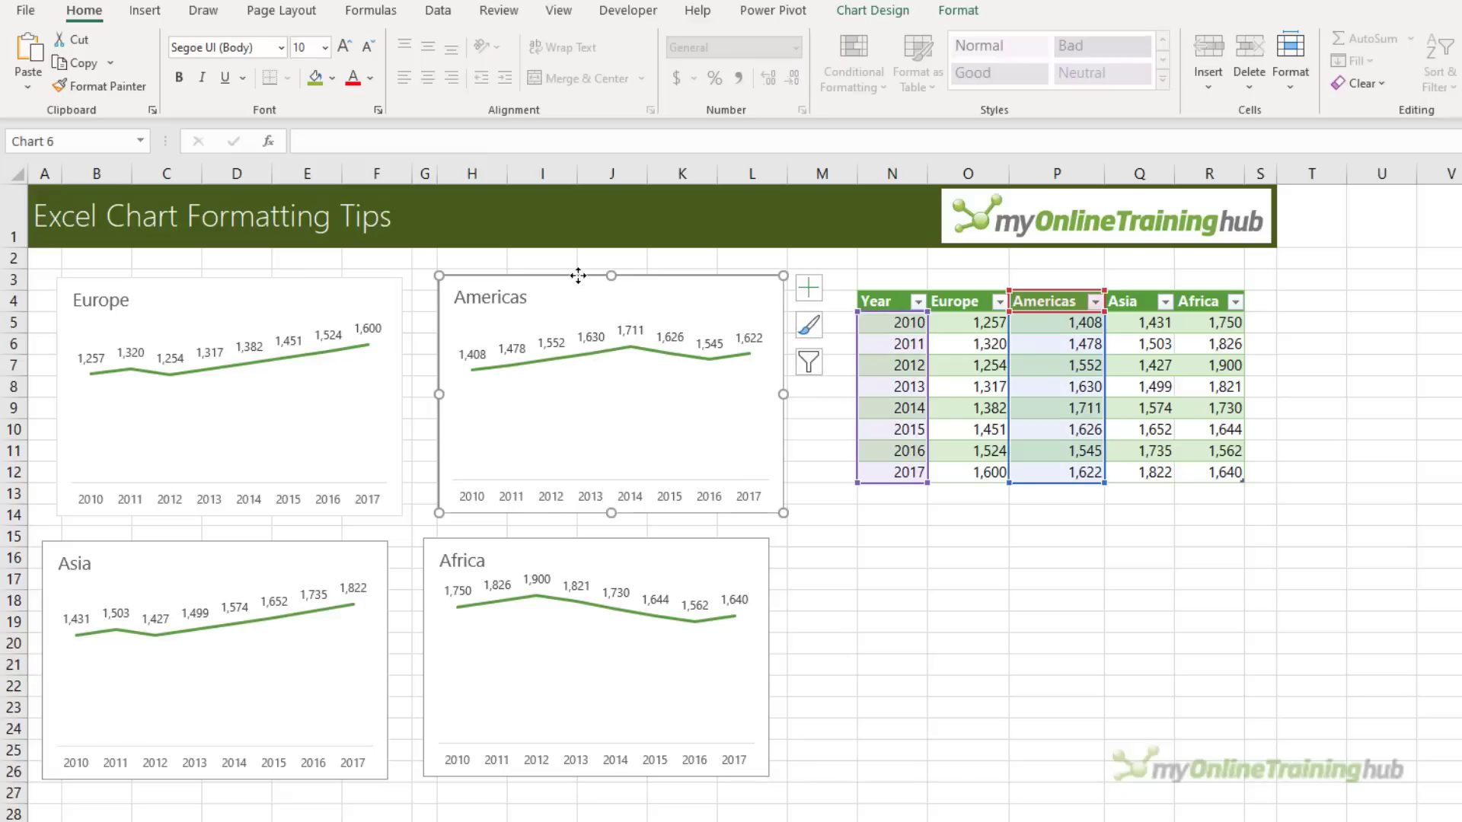
pyautogui.click(958, 10)
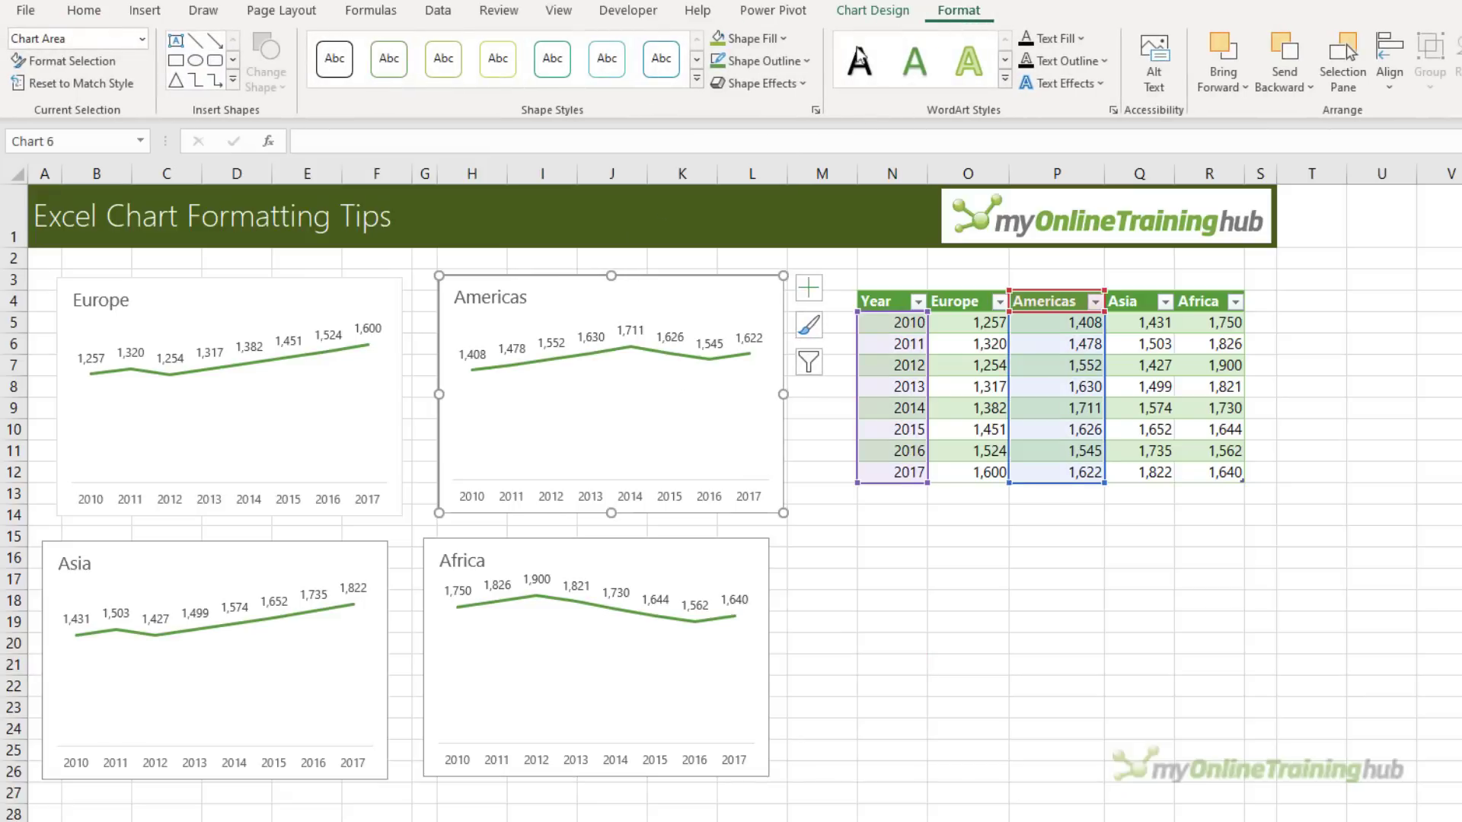
pyautogui.click(806, 61)
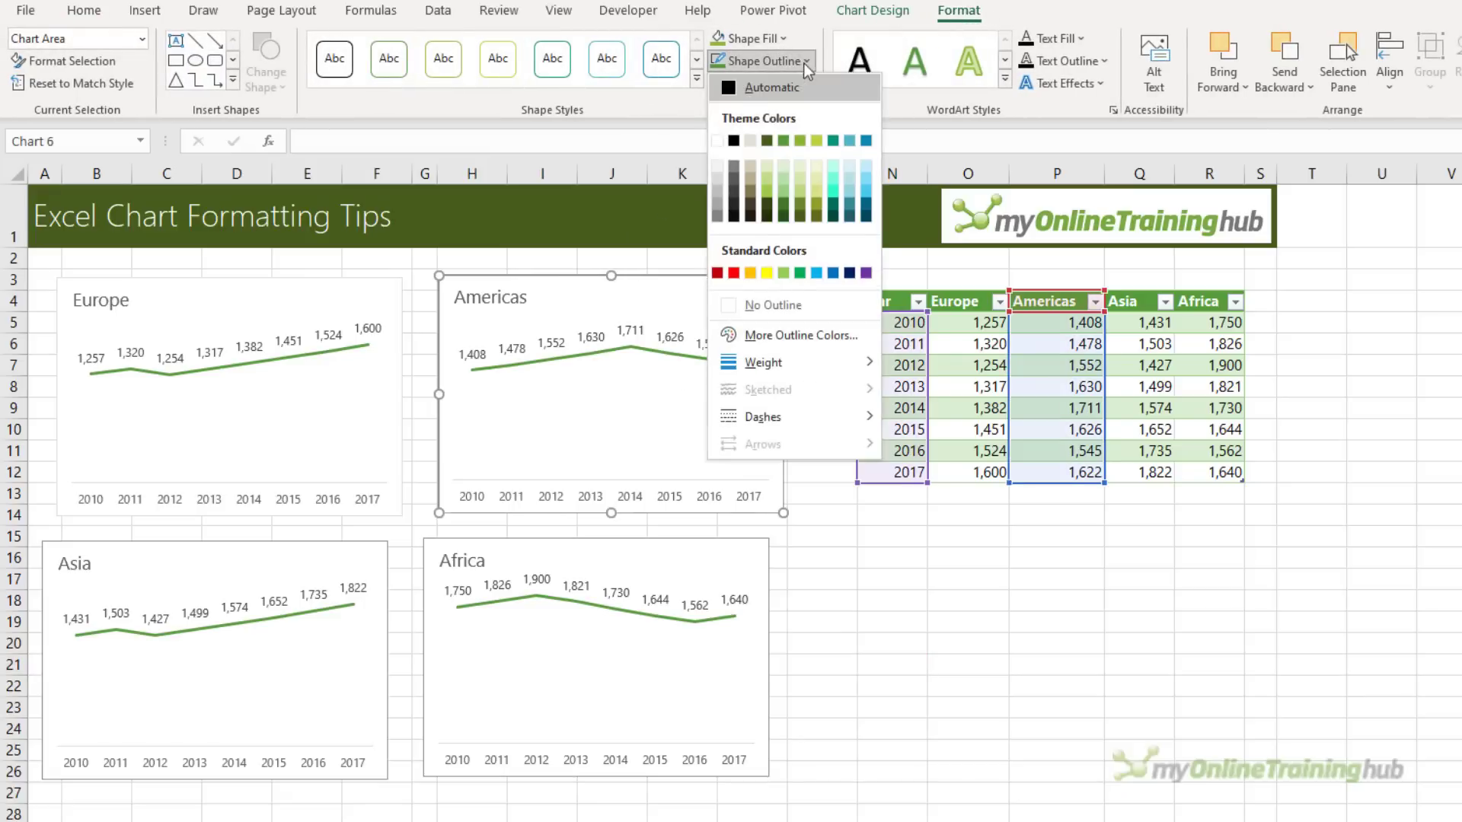
pyautogui.click(717, 180)
pyautogui.click(512, 540)
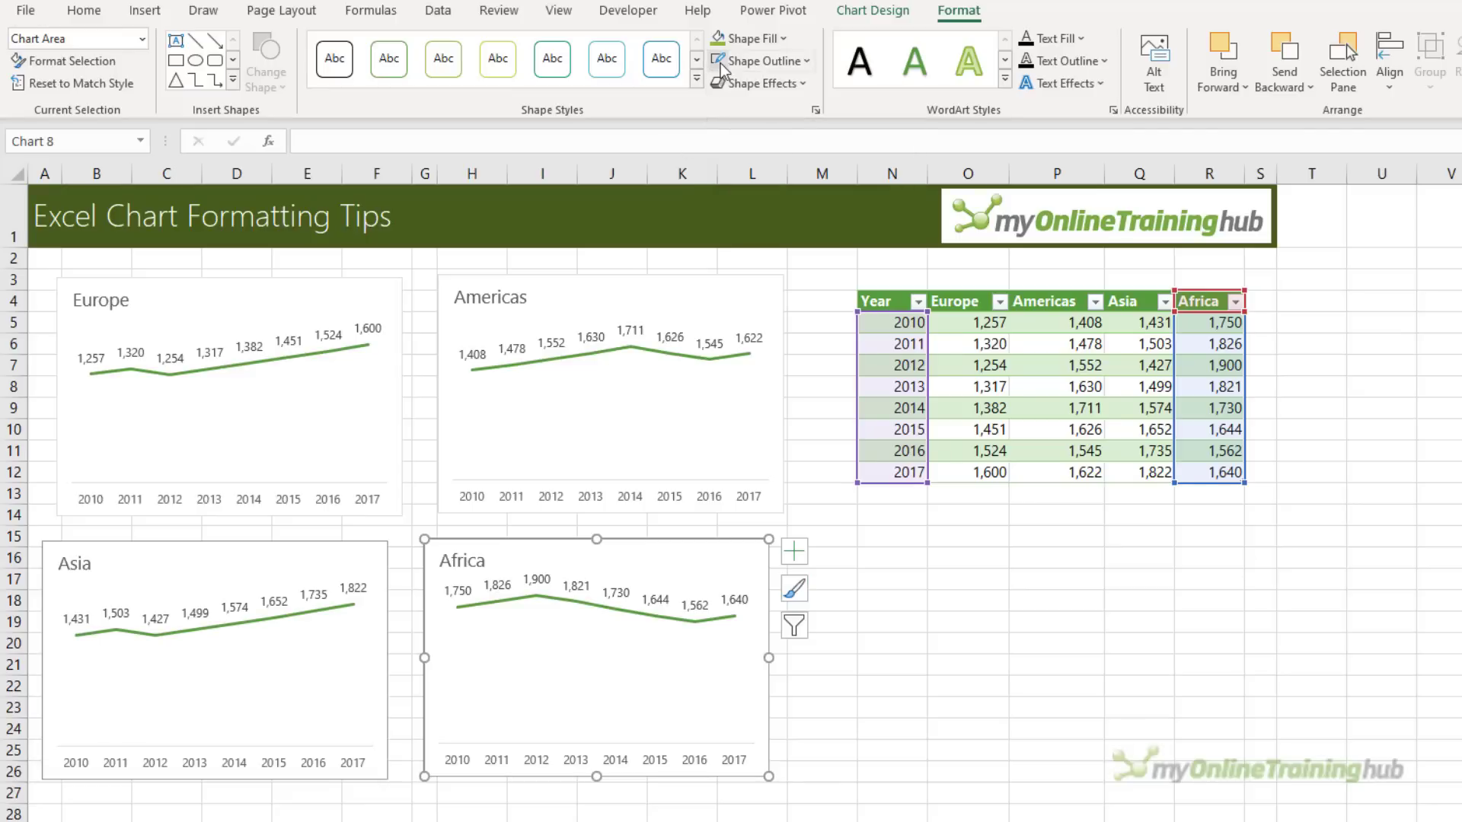
pyautogui.click(318, 544)
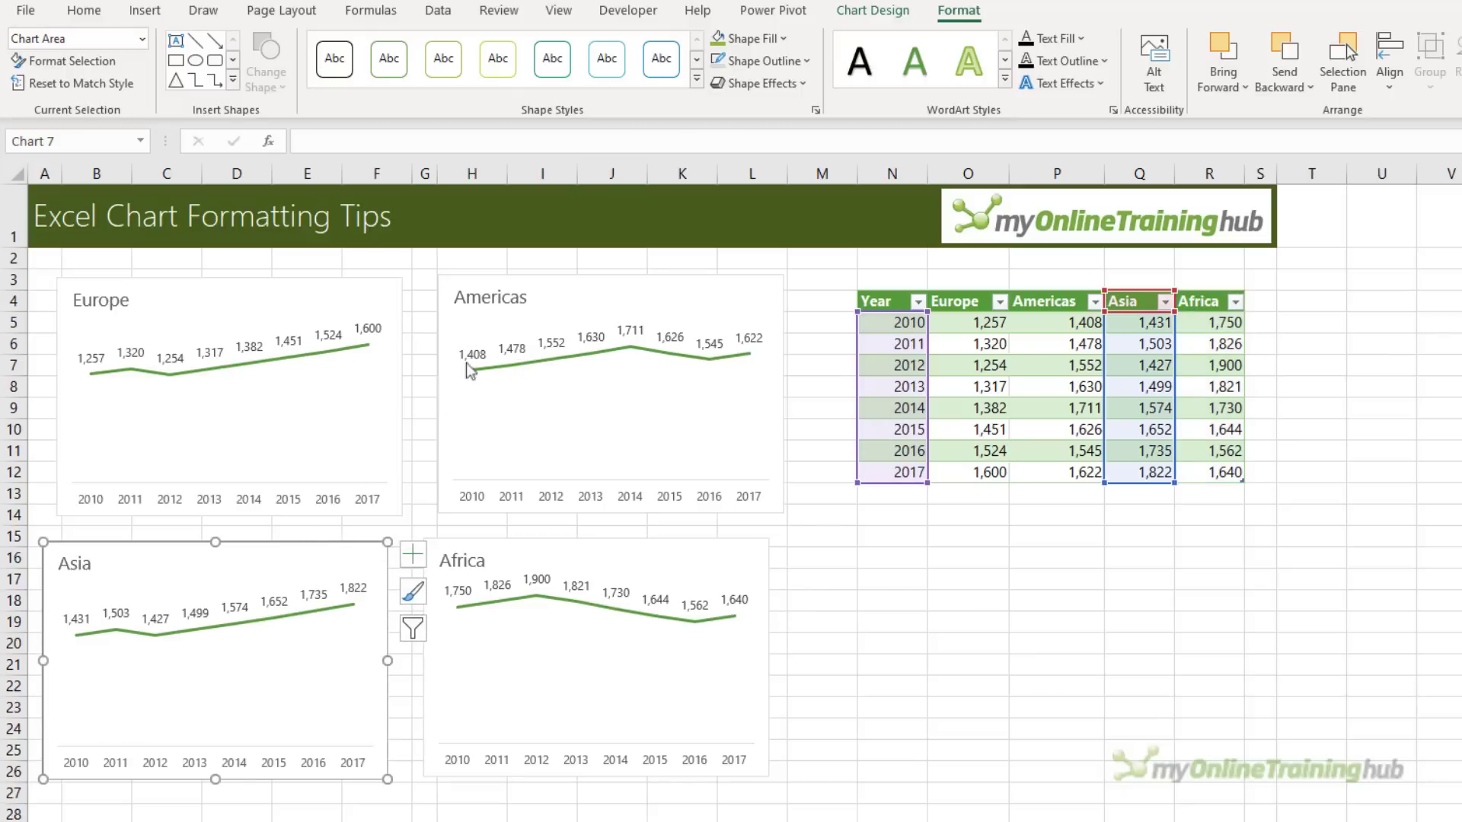
pyautogui.click(912, 591)
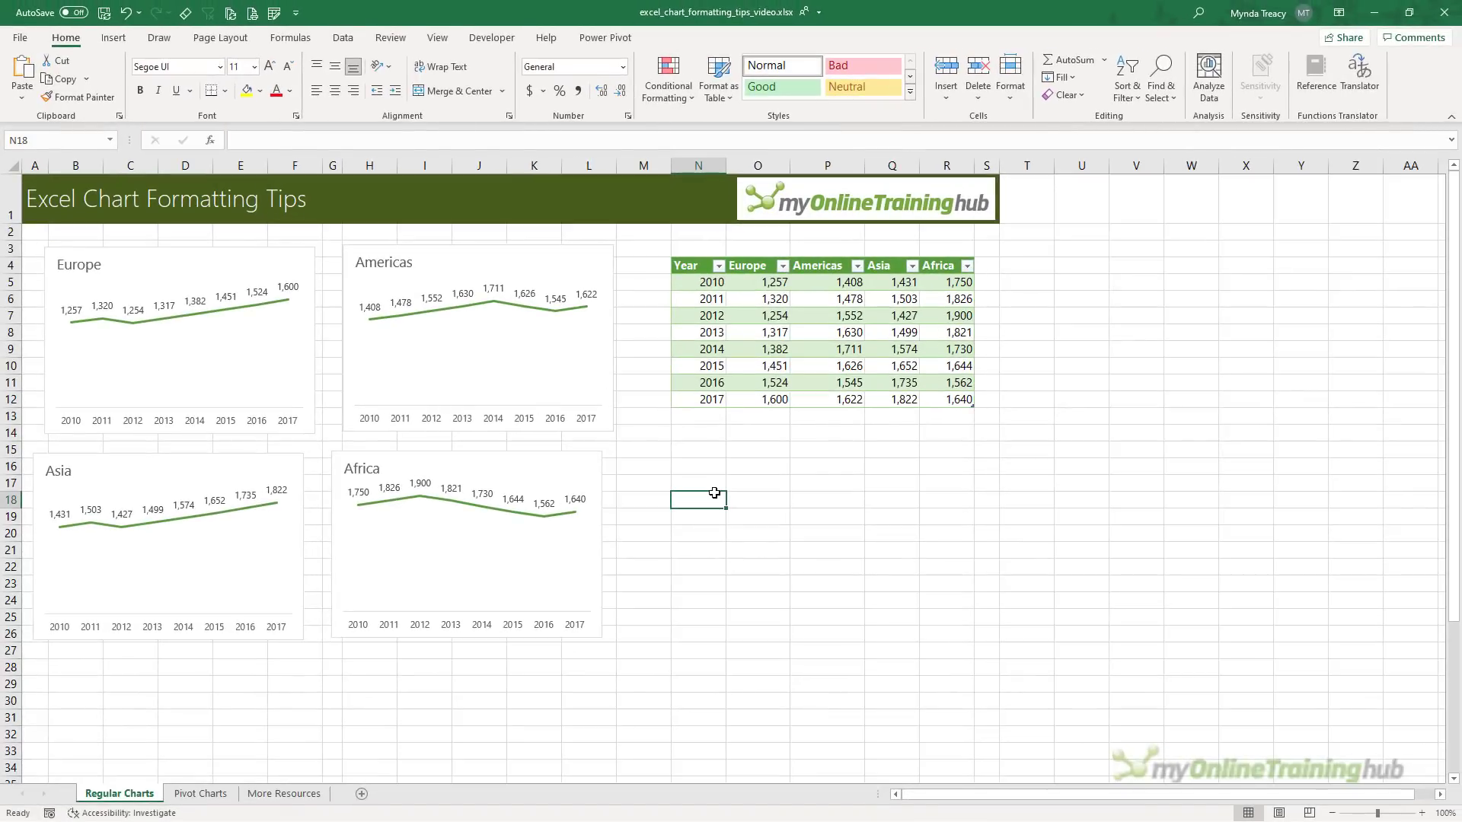
# - On the Pivot Charts sheet, copy the 2017 pivot chart and paste its formatting onto the 2011 chart
pyautogui.click(207, 794)
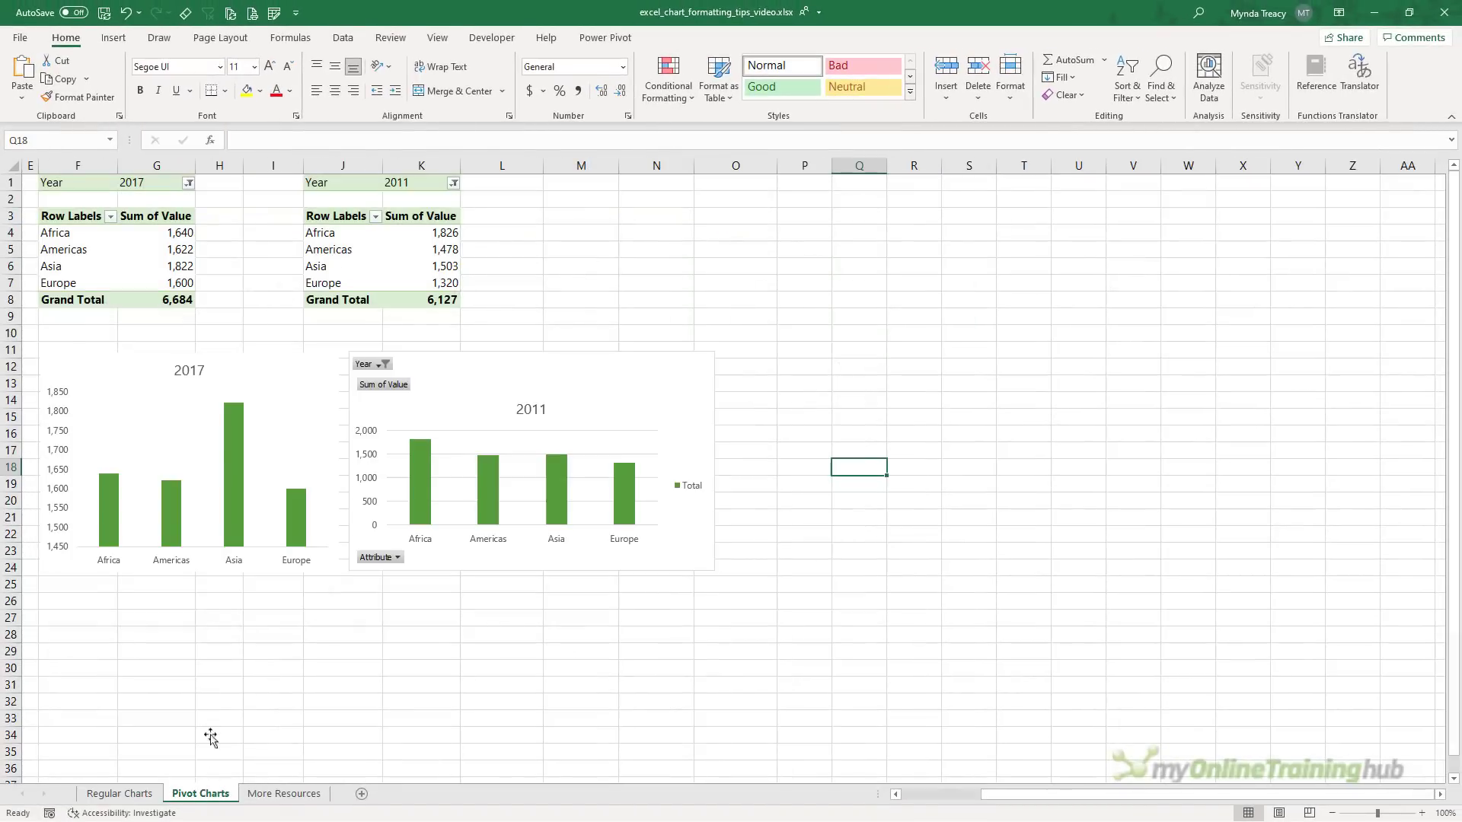
pyautogui.click(226, 360)
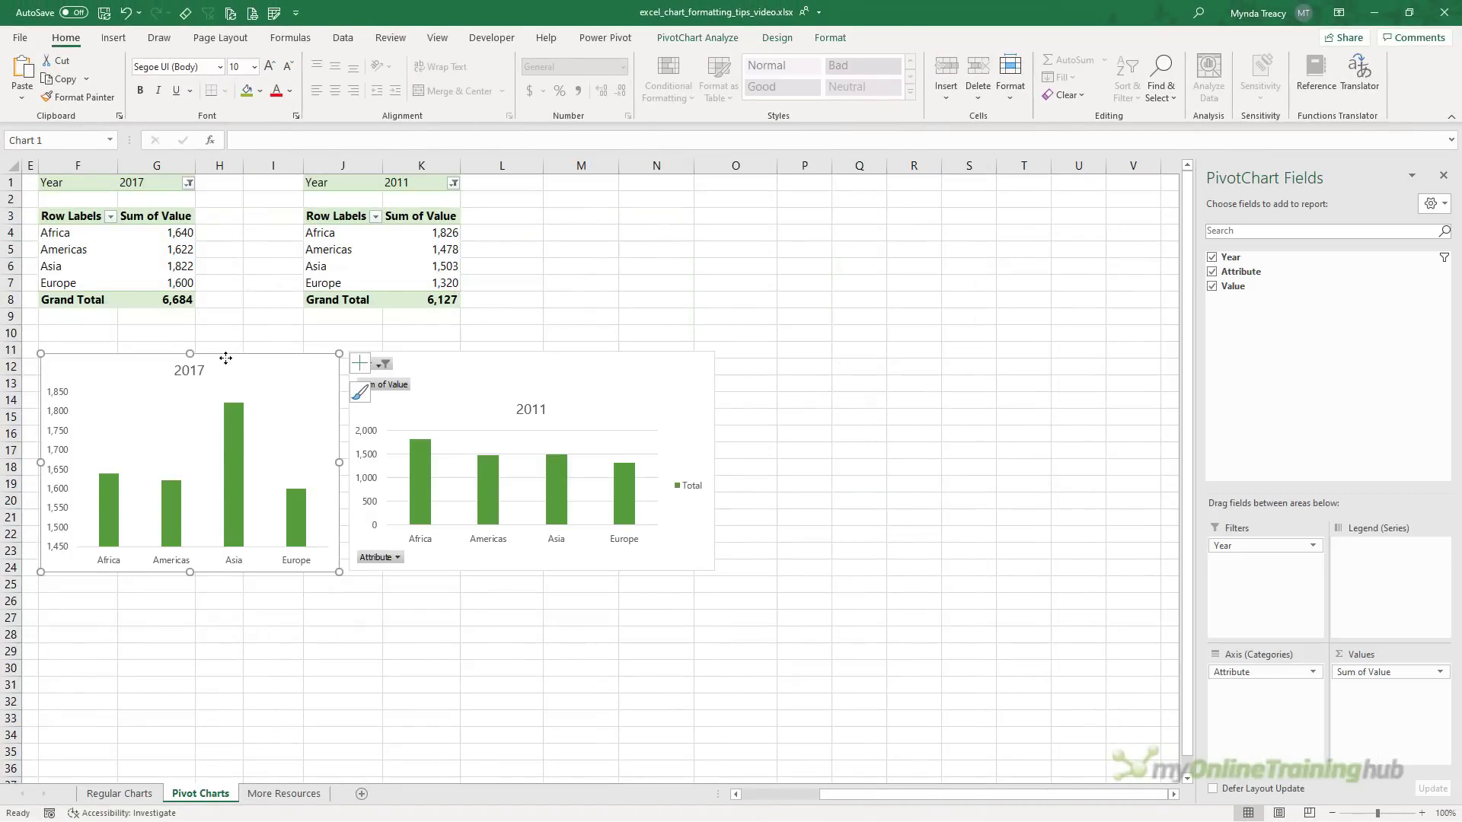
pyautogui.hotkey('ctrl', 'c')
pyautogui.click(464, 353)
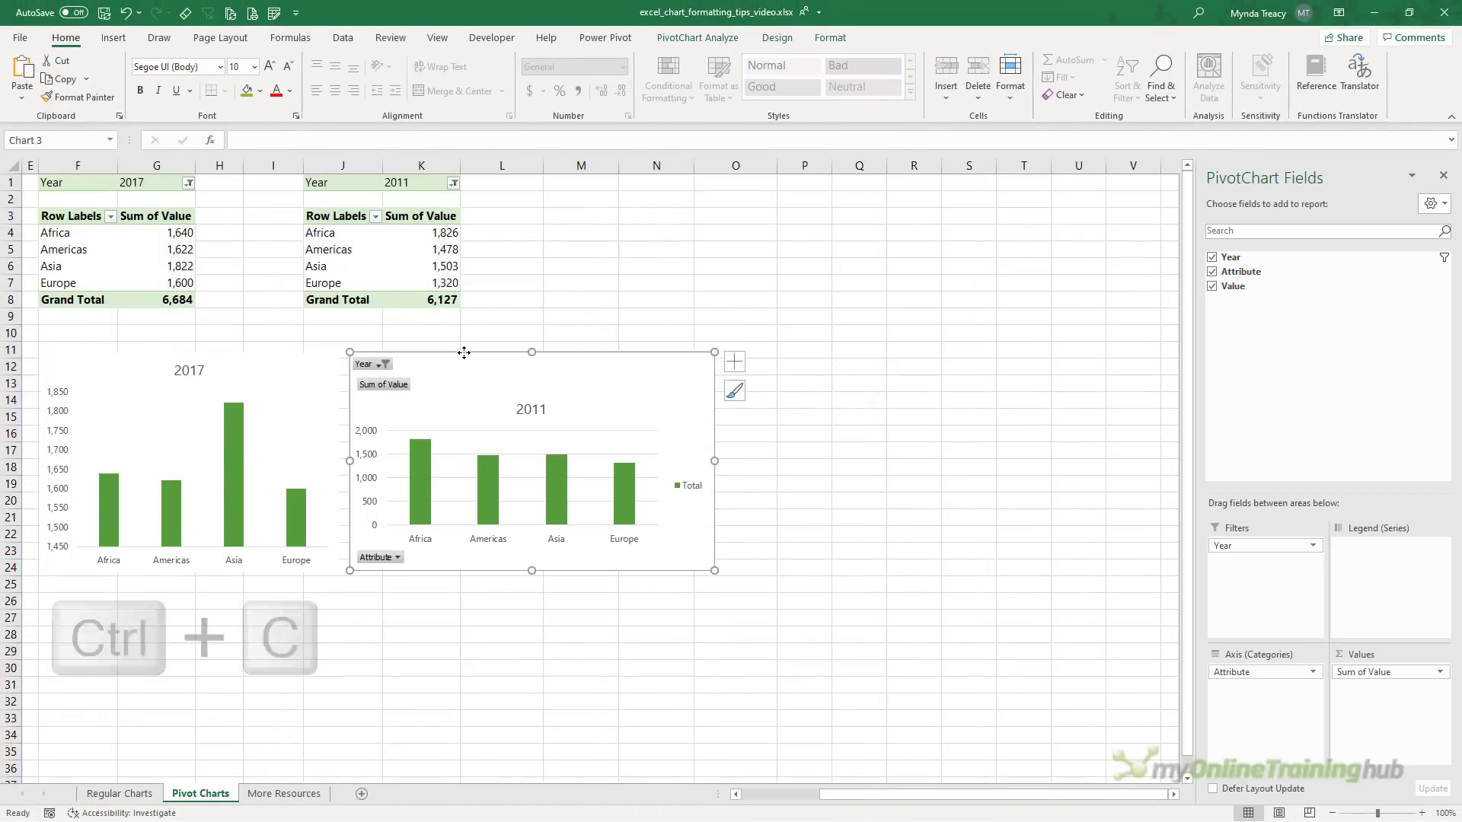
pyautogui.click(22, 95)
pyautogui.click(65, 164)
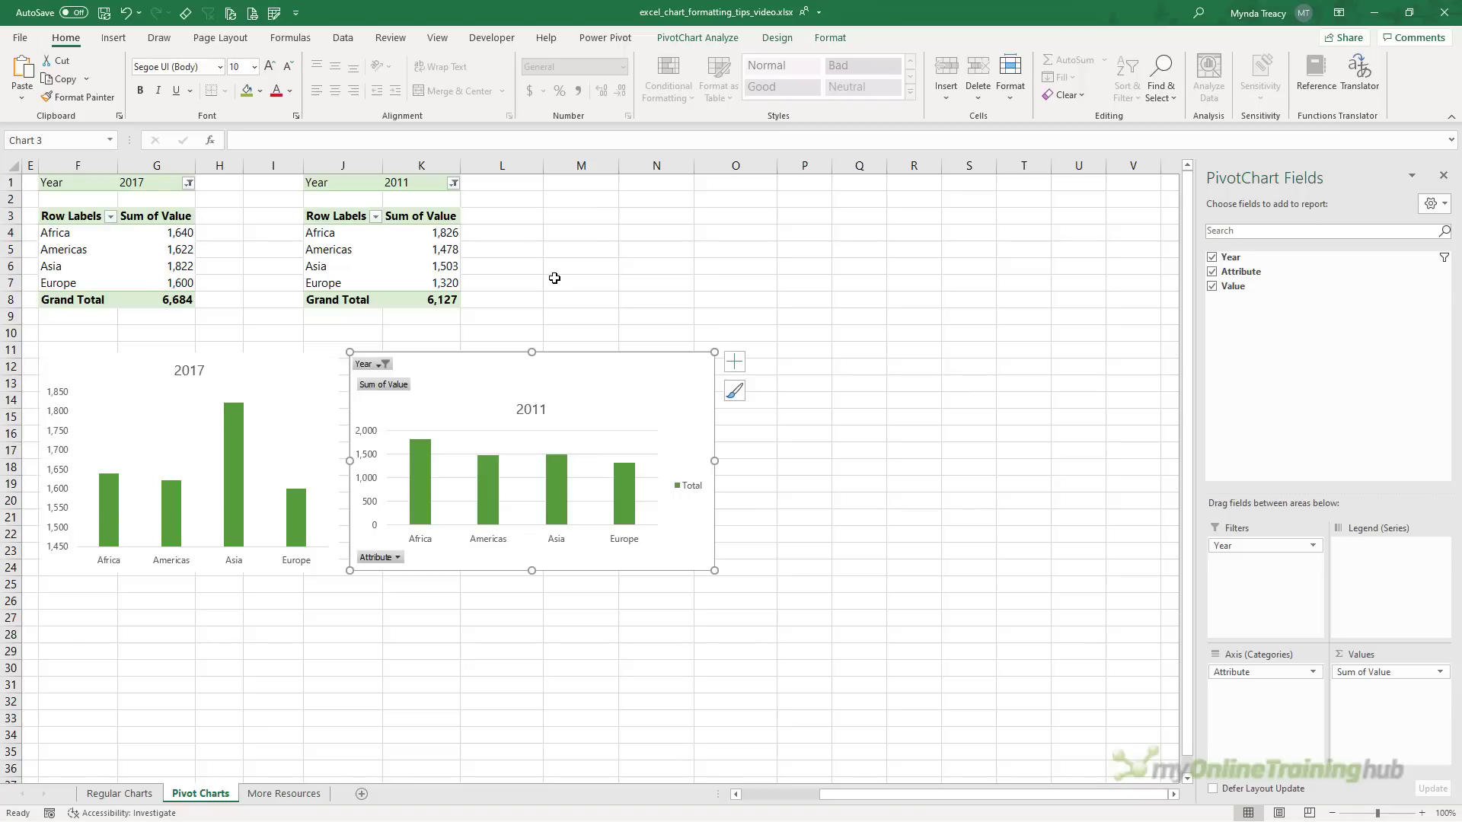
pyautogui.hotkey('ctrl', 'v')
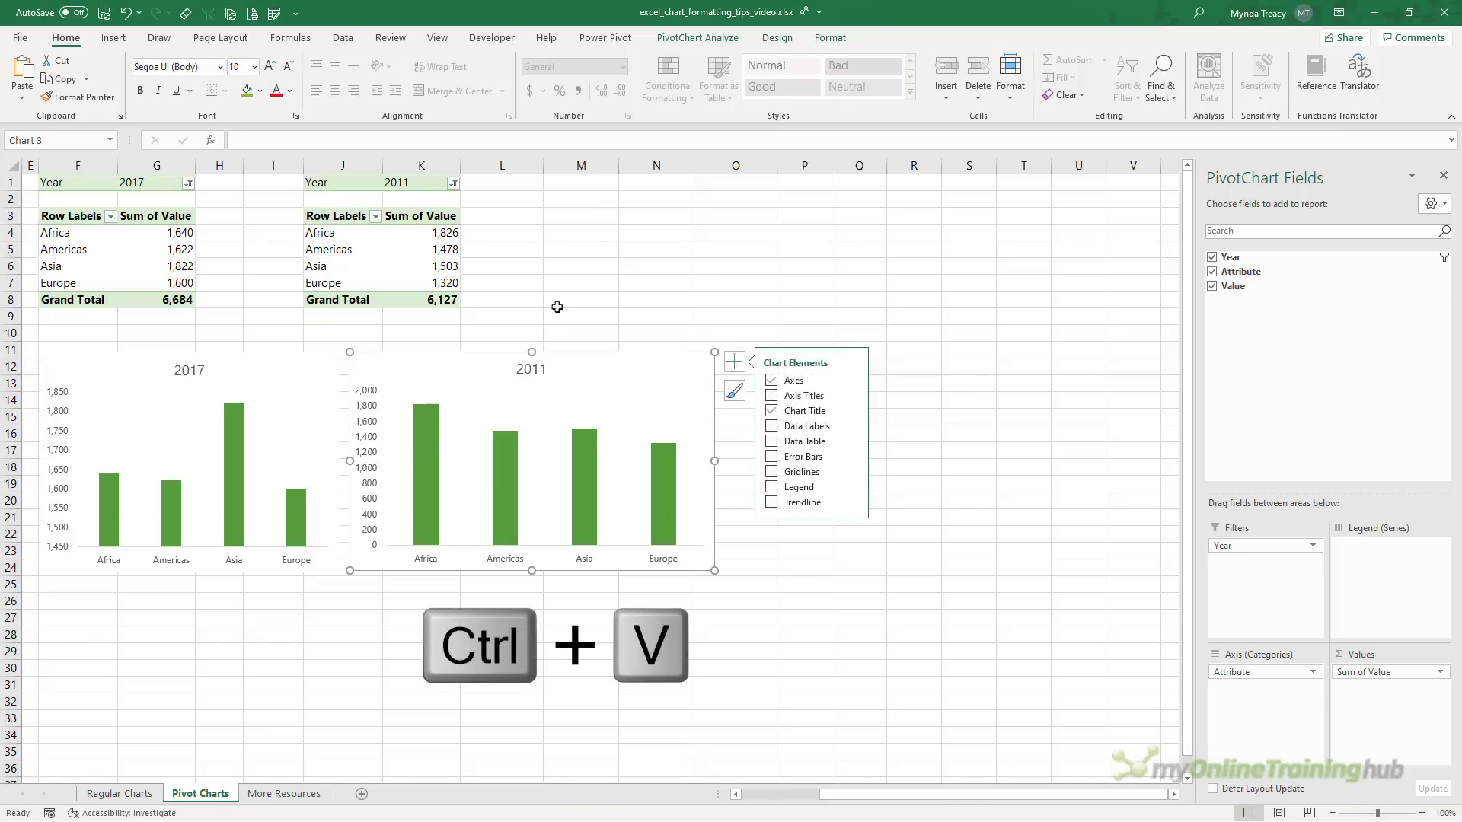
pyautogui.click(559, 328)
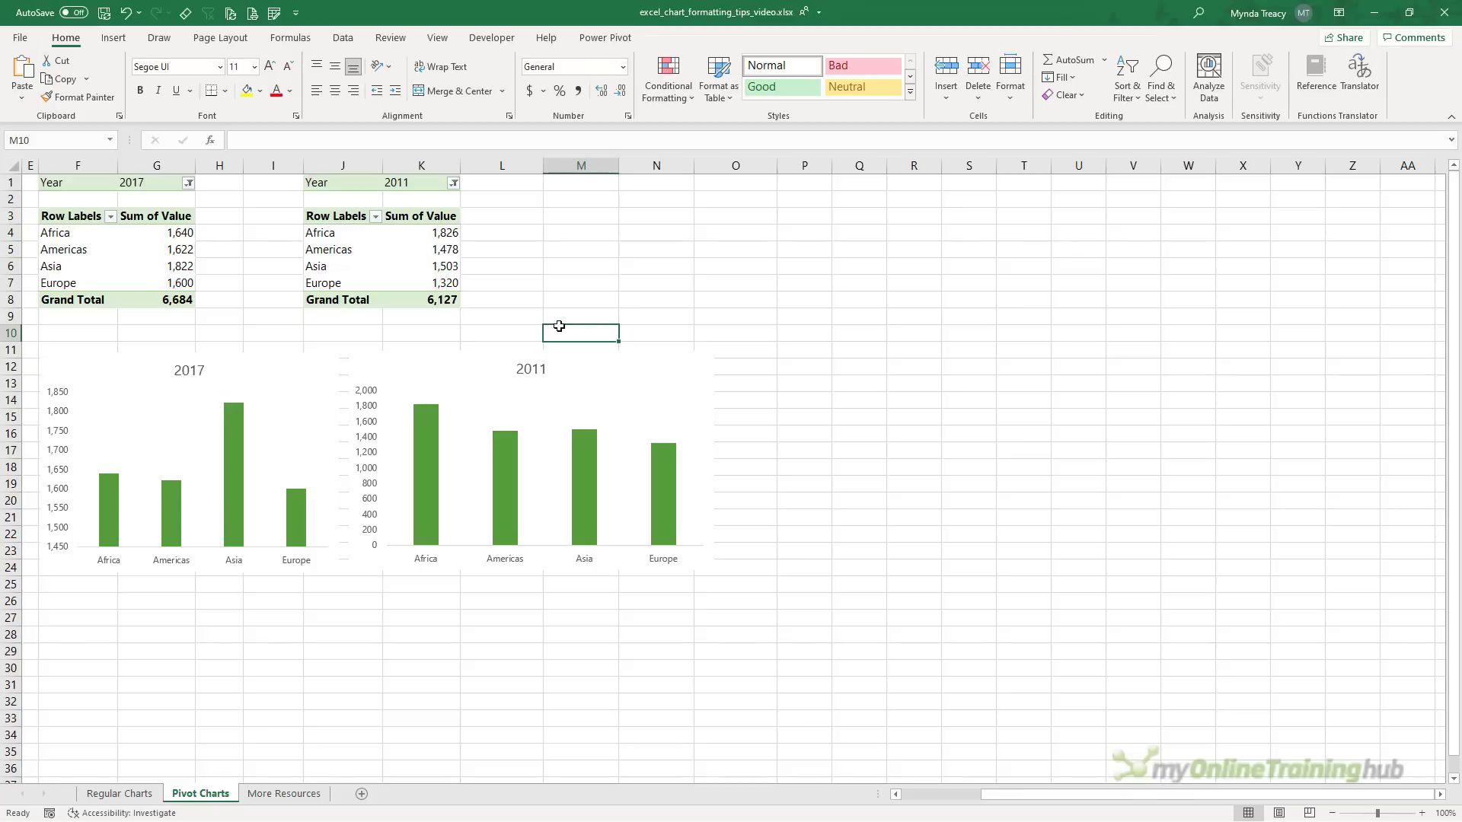
# - Return to the Regular Charts sheet and open the Page Layout theme Colors palette list
pyautogui.click(135, 794)
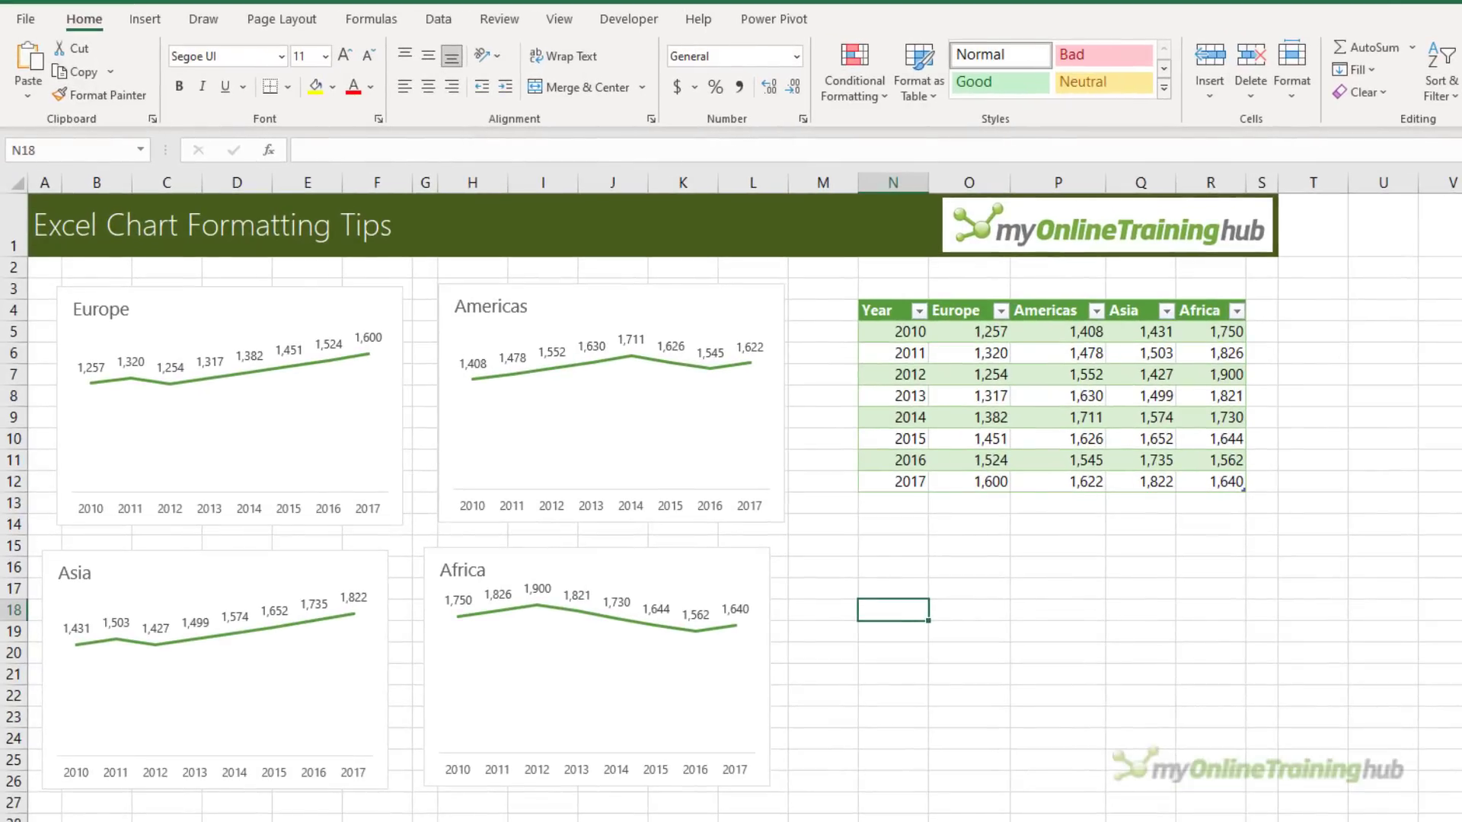
pyautogui.click(298, 26)
pyautogui.click(107, 47)
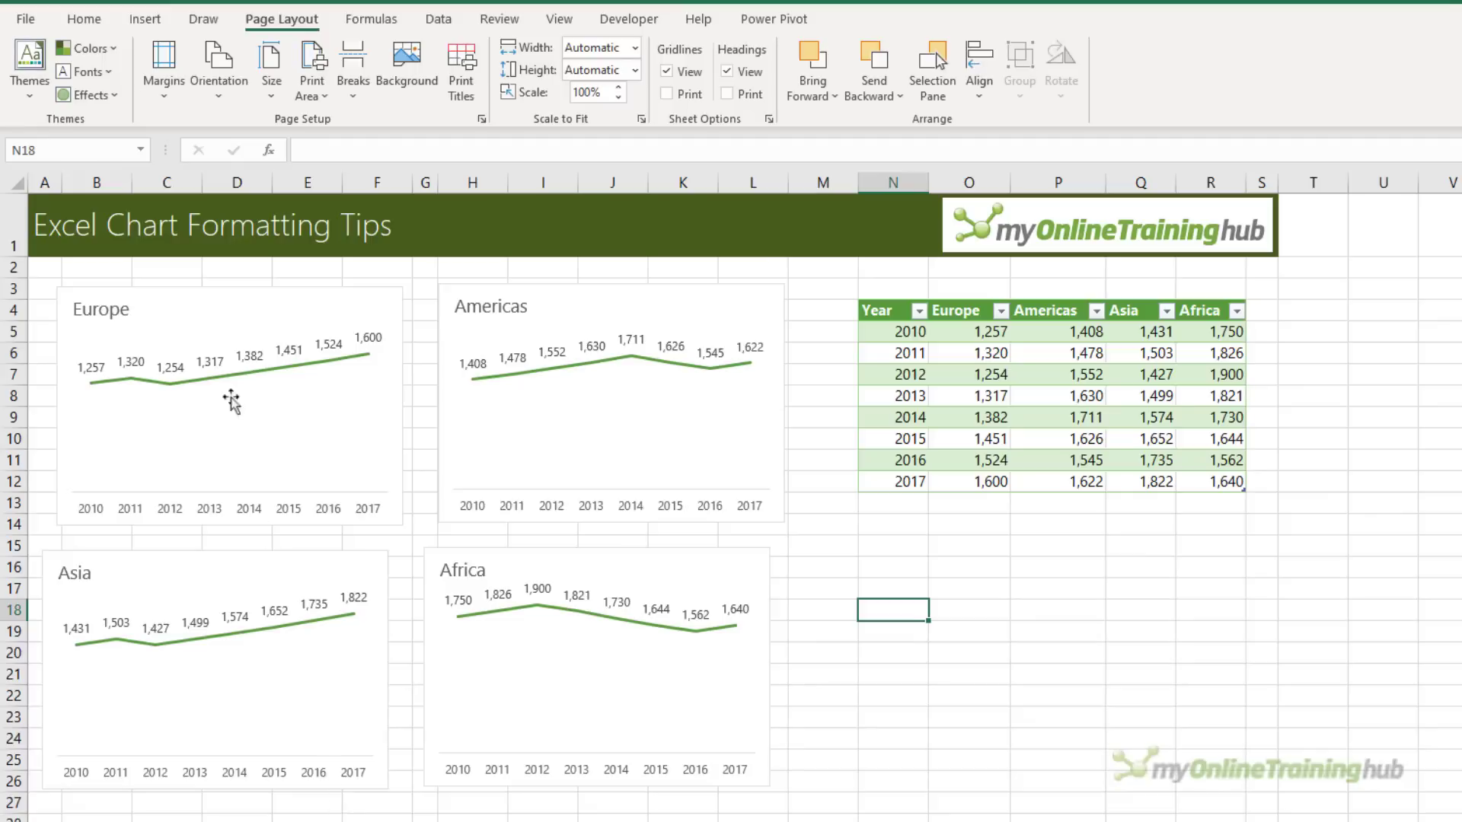
pyautogui.keyDown('ctrl'); pyautogui.click(205, 289); pyautogui.keyUp('ctrl')
pyautogui.keyDown('shift'); pyautogui.click(505, 295); pyautogui.keyUp('shift')
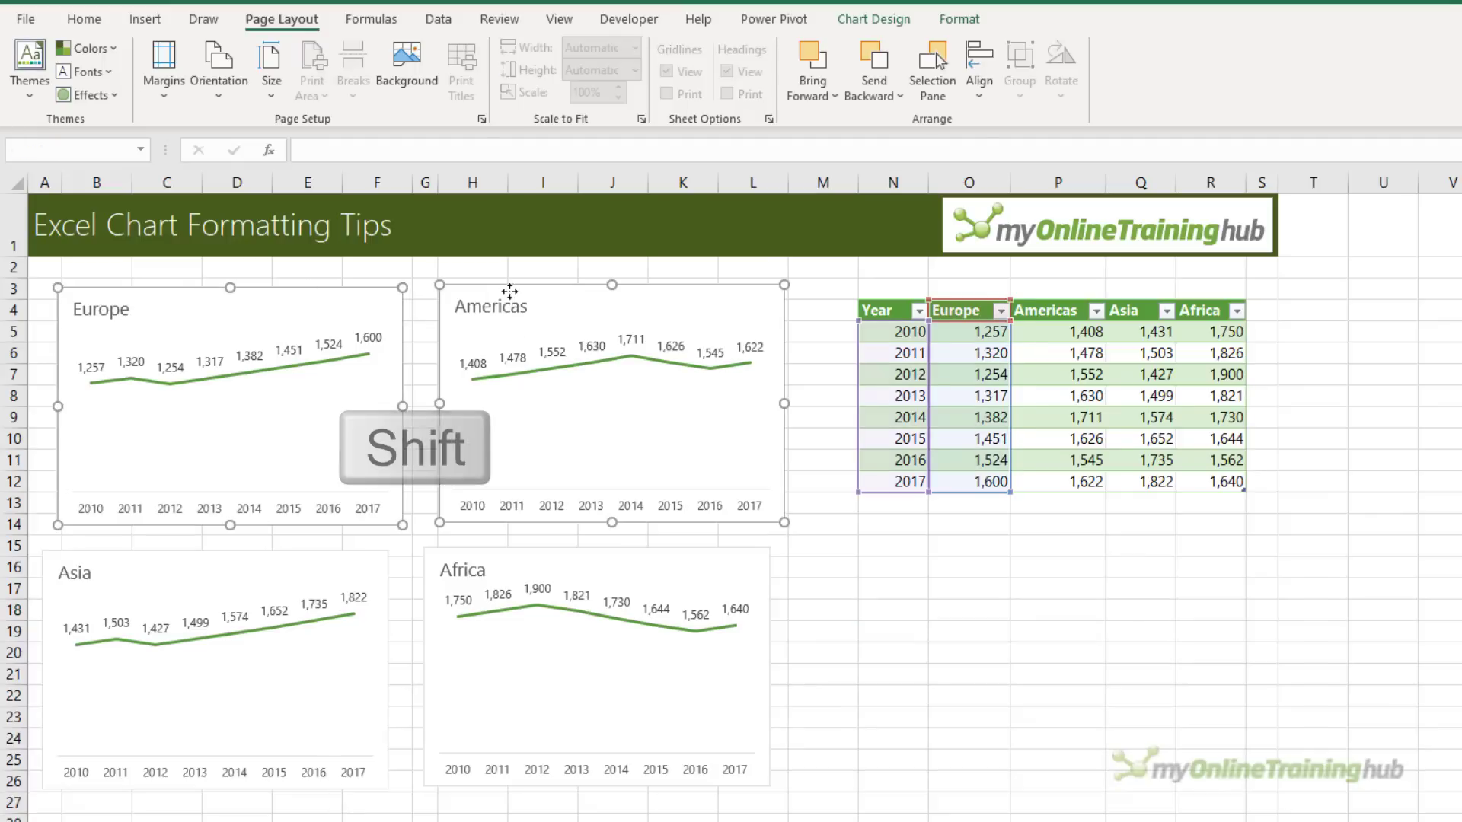
pyautogui.keyDown('shift'); pyautogui.click(518, 558); pyautogui.keyUp('shift')
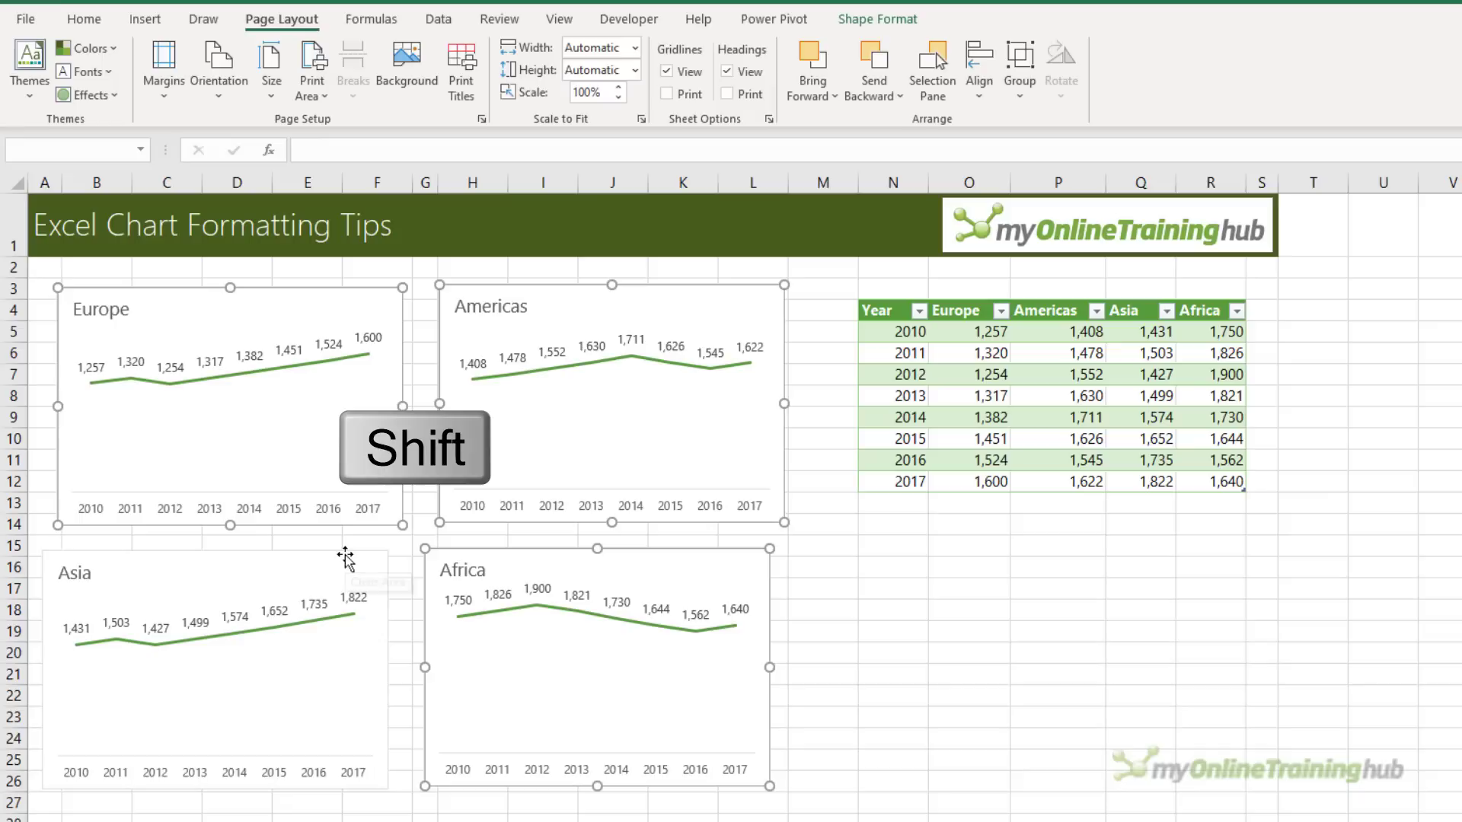
pyautogui.keyDown('shift'); pyautogui.click(344, 554); pyautogui.keyUp('shift')
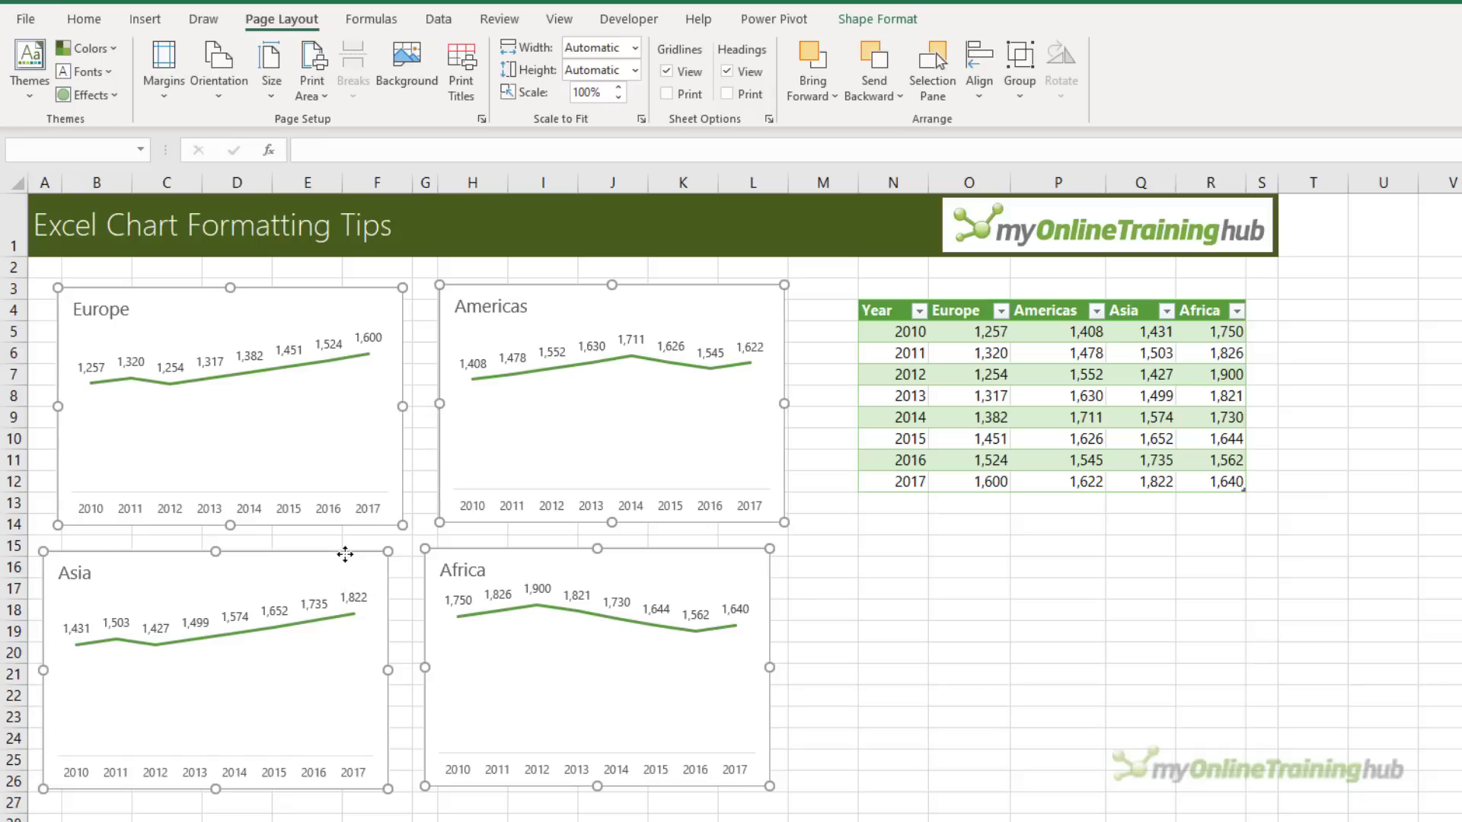
pyautogui.keyDown('shift'); pyautogui.click(345, 555); pyautogui.keyUp('shift')
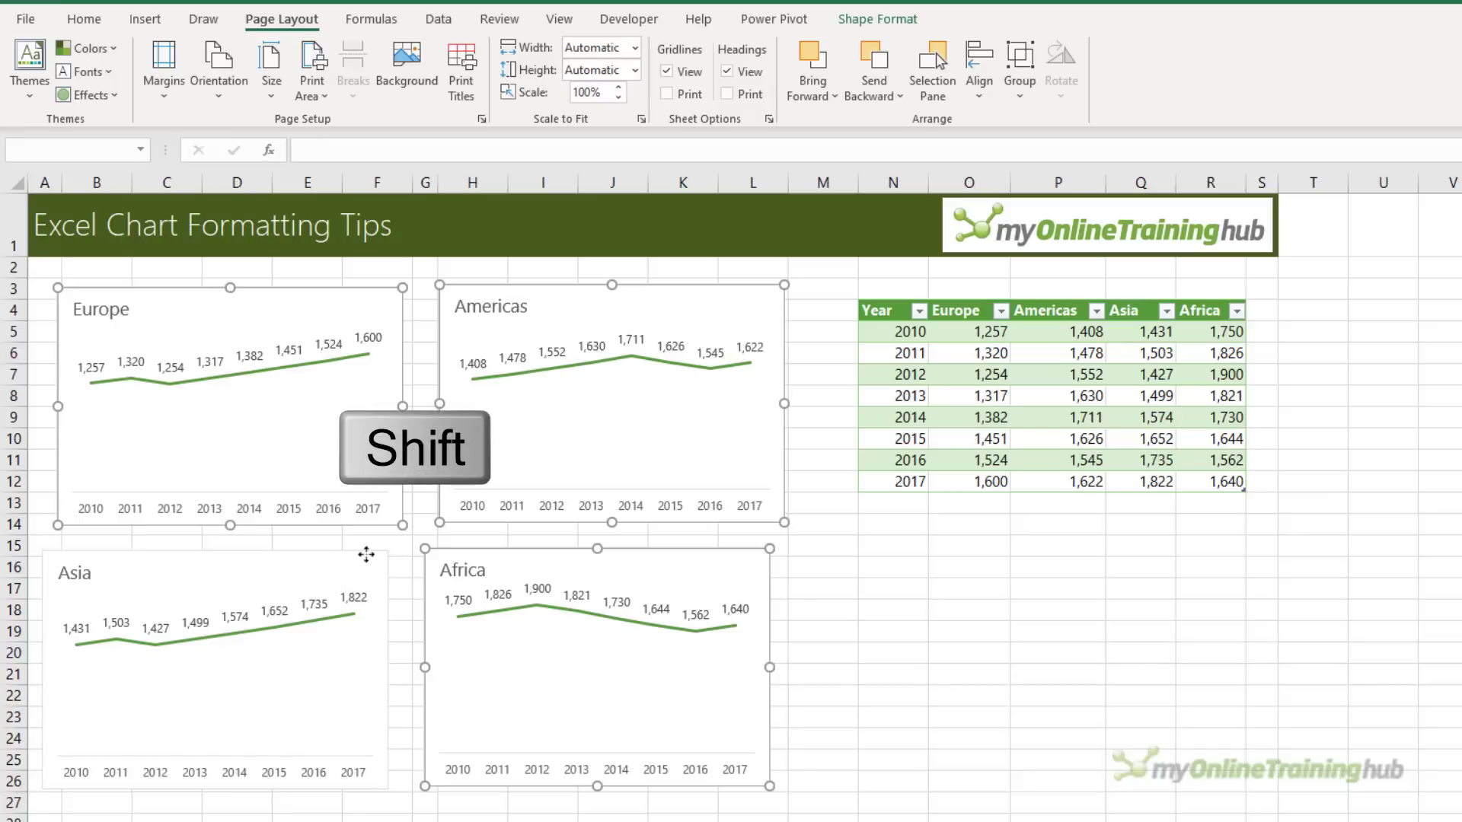
pyautogui.keyDown('shift'); pyautogui.click(494, 555); pyautogui.keyUp('shift')
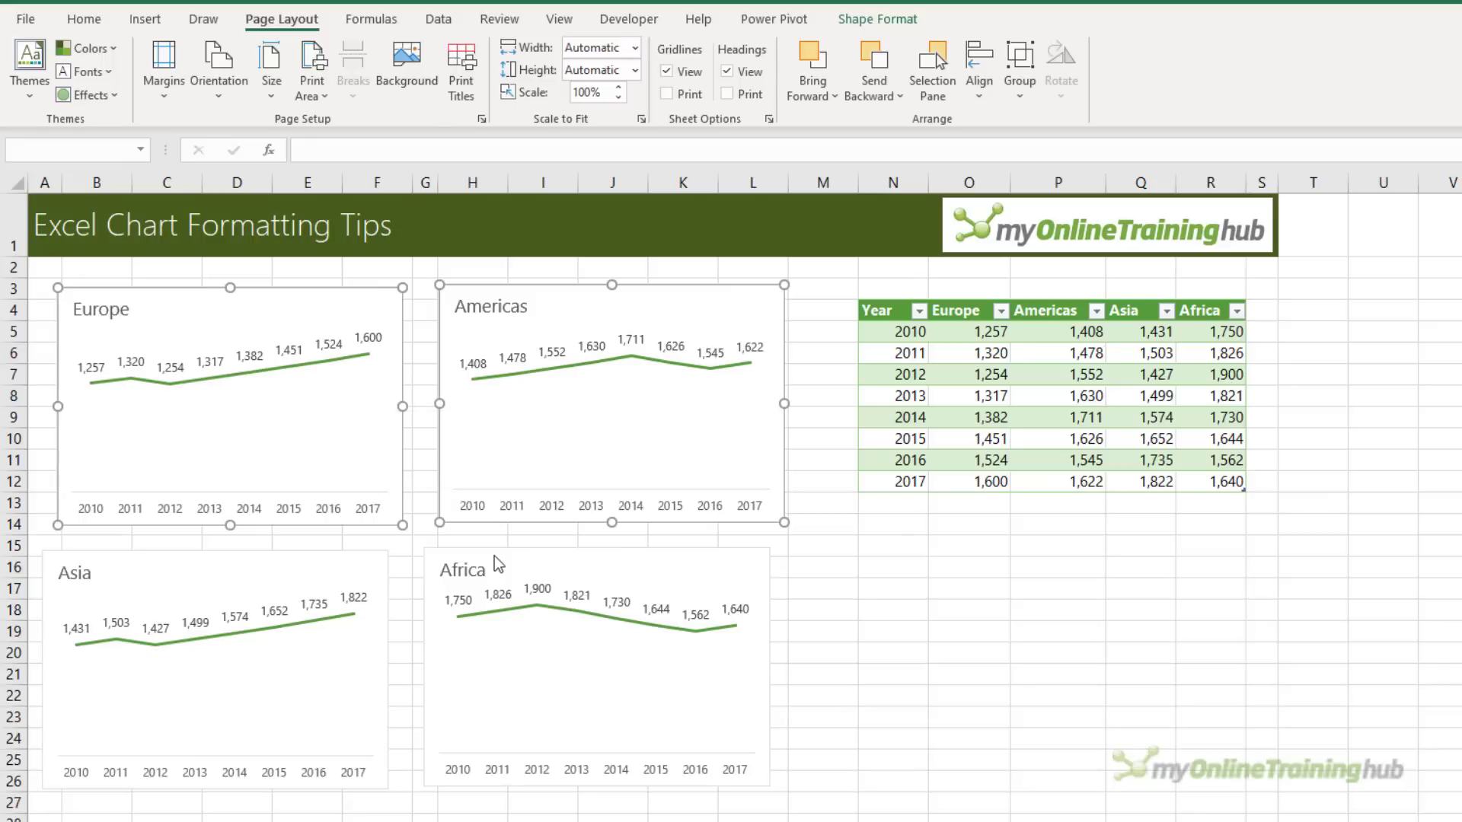
pyautogui.click(881, 608)
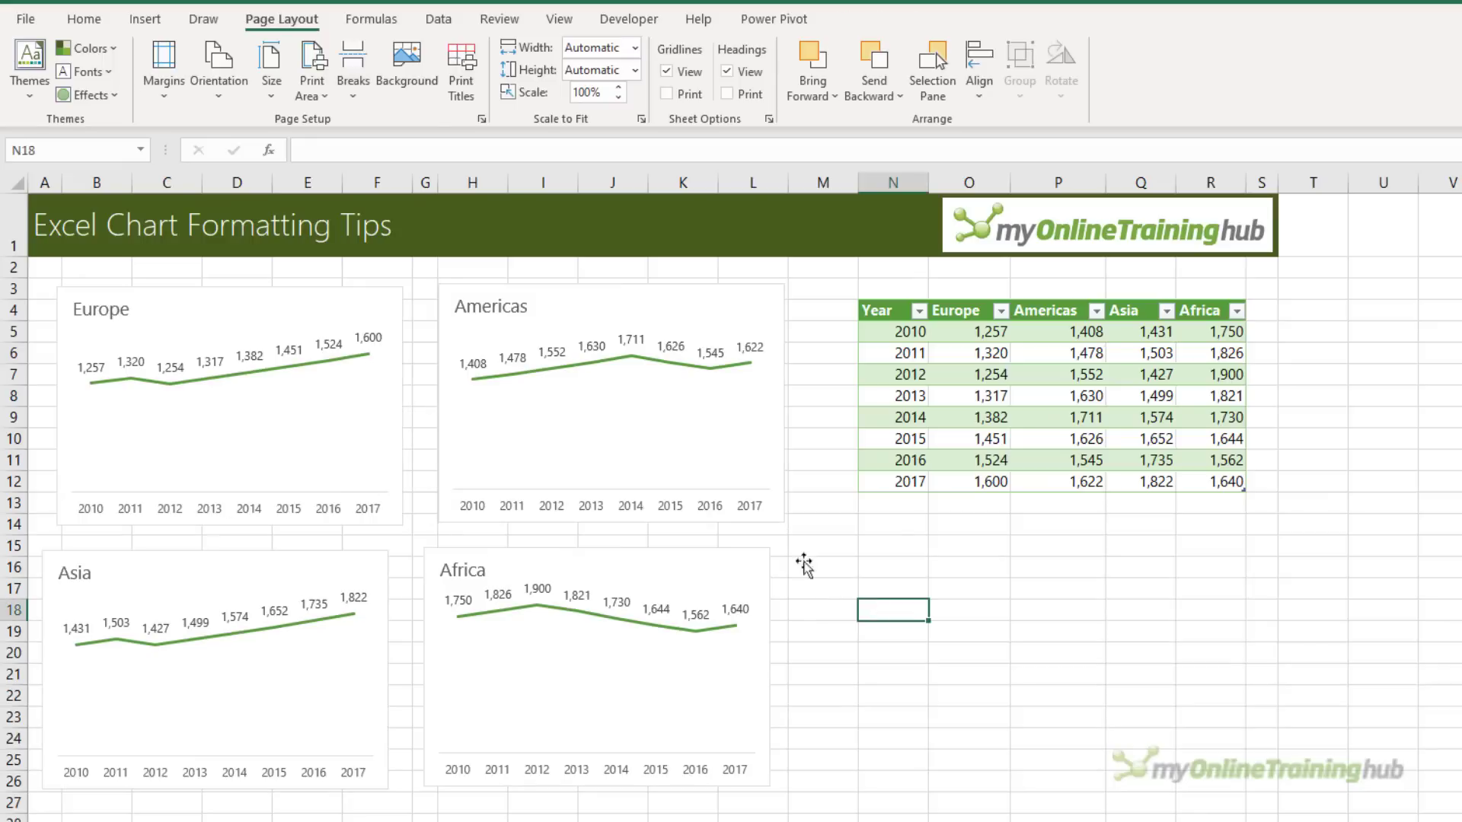
pyautogui.click(339, 288)
pyautogui.hotkey('ctrl', 'a')
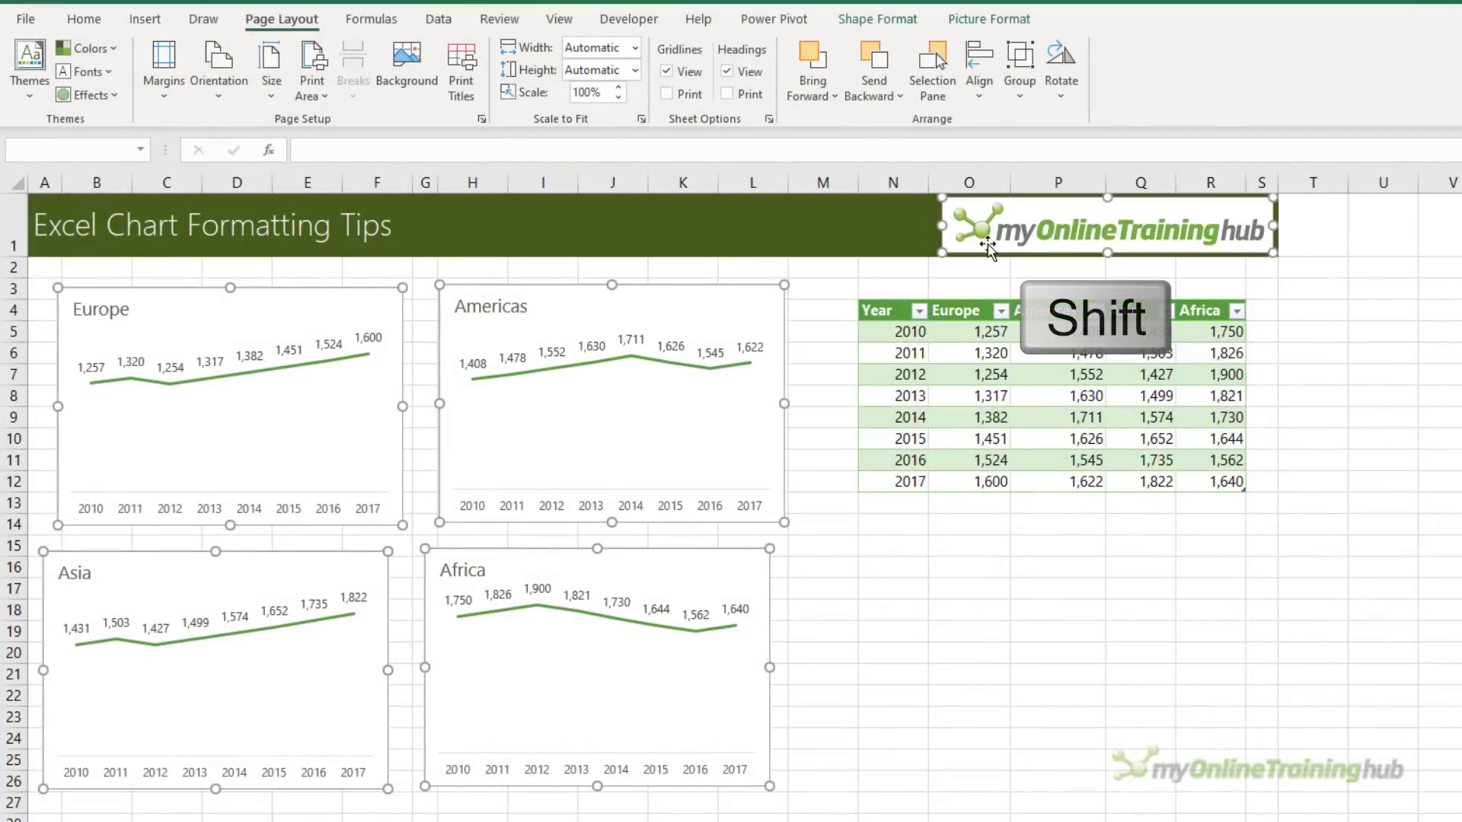
pyautogui.keyDown('shift'); pyautogui.click(987, 248); pyautogui.keyUp('shift')
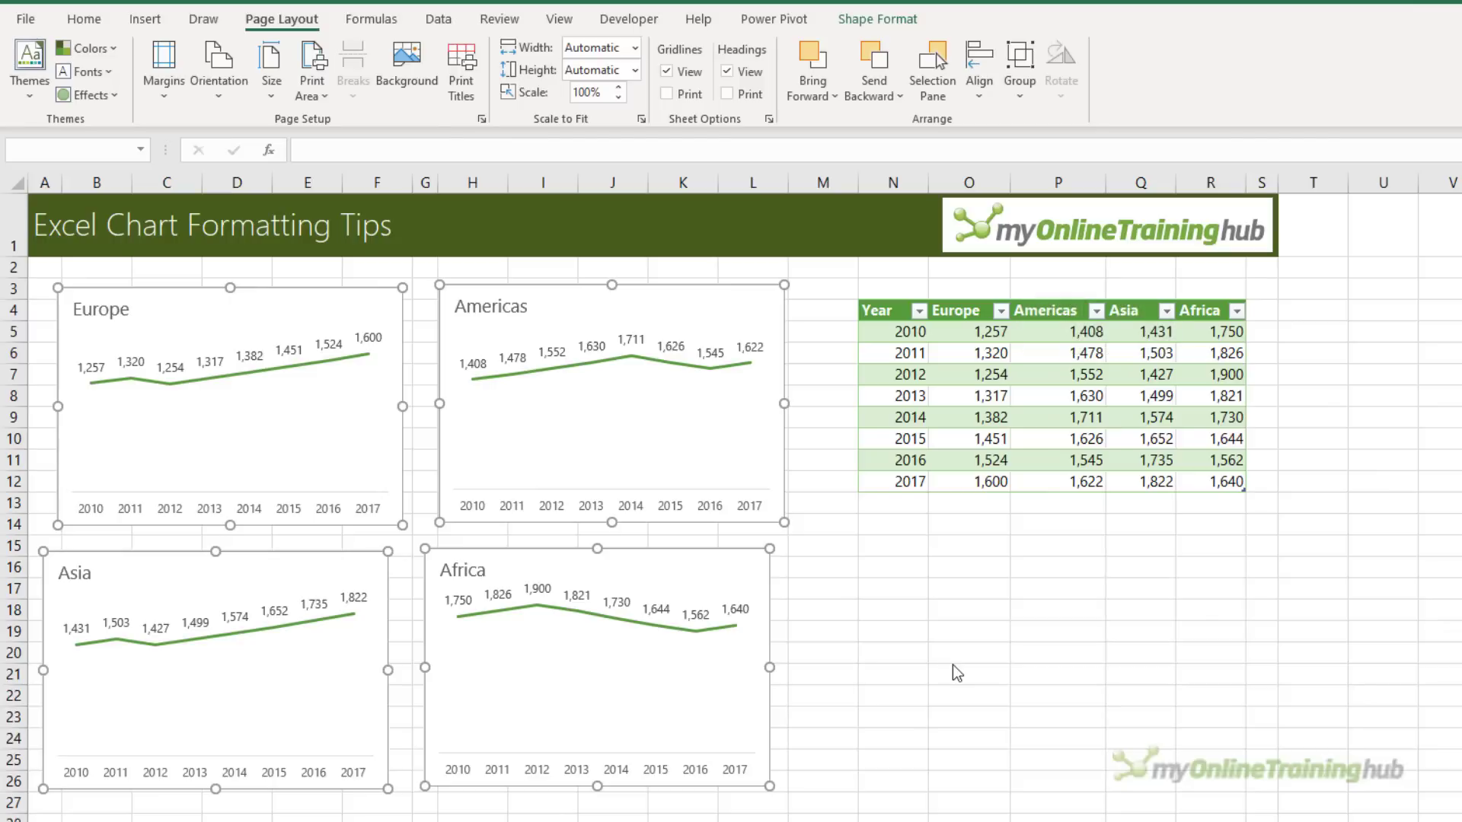
pyautogui.click(882, 609)
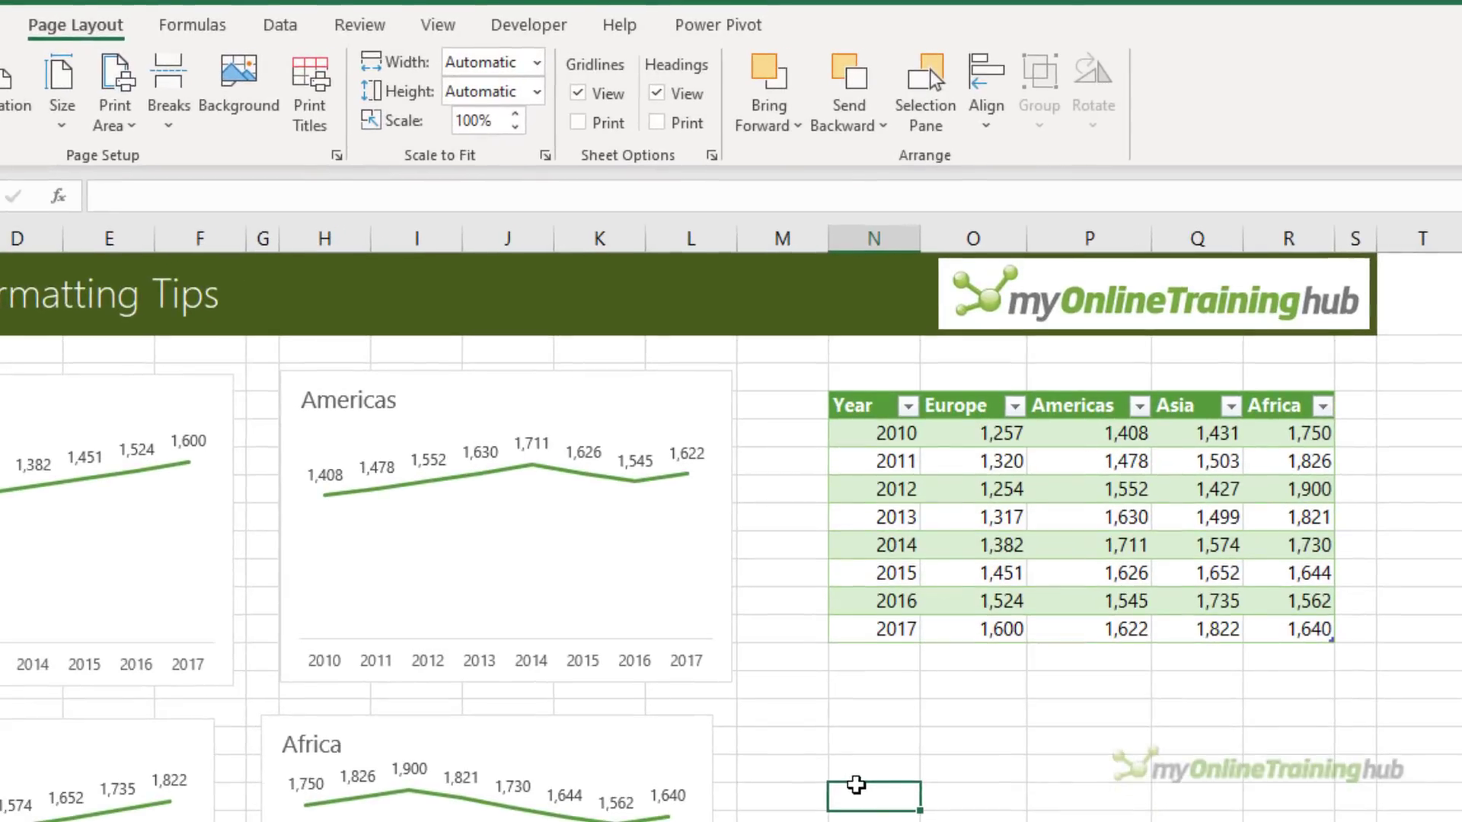
# - Float the Selection Pane over the sheet and toggle Hide All, then Show All
pyautogui.click(942, 131)
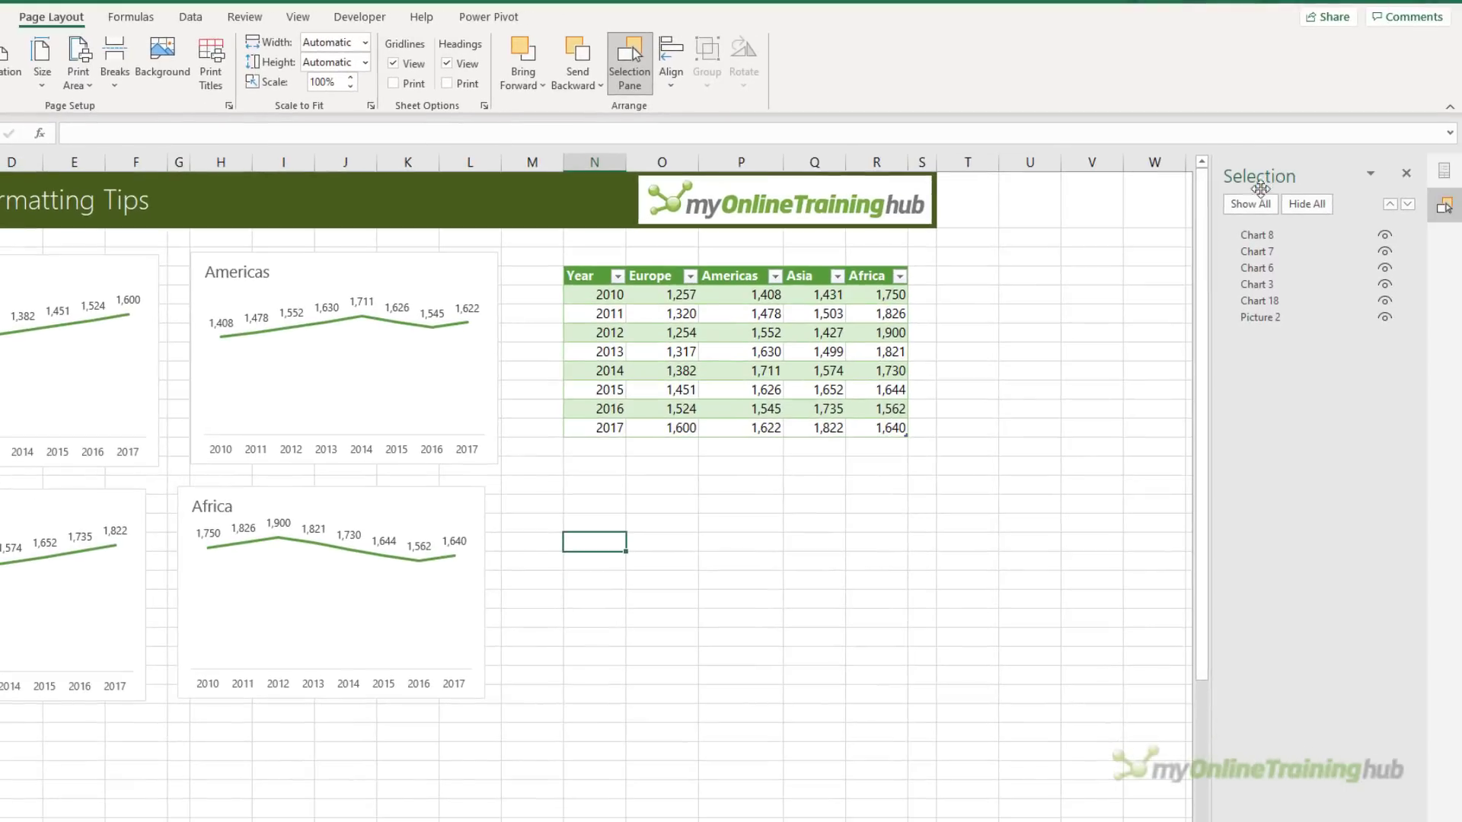
pyautogui.moveTo(1260, 188); pyautogui.dragTo(594, 225)
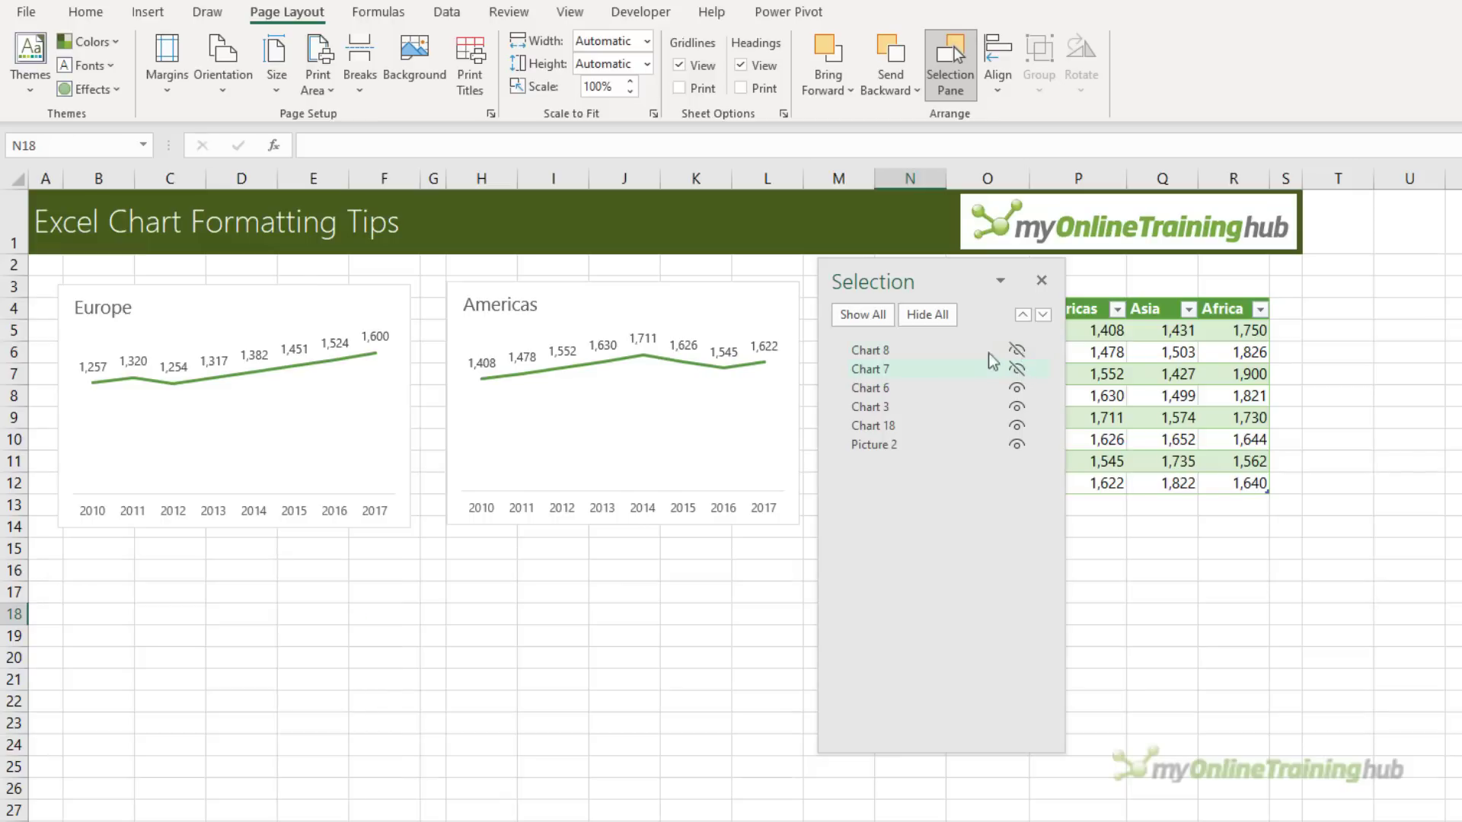
pyautogui.click(918, 318)
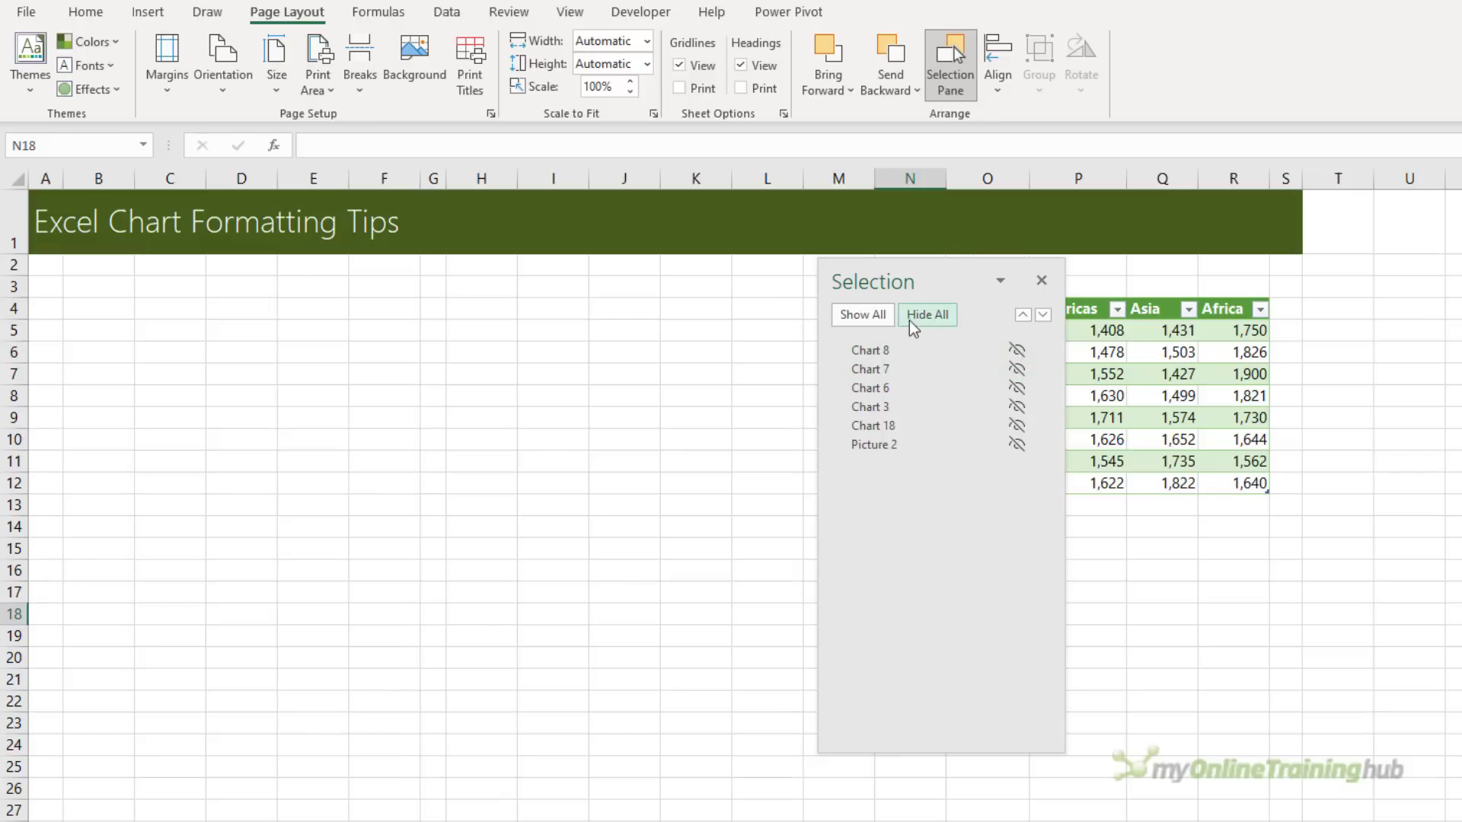
pyautogui.click(854, 318)
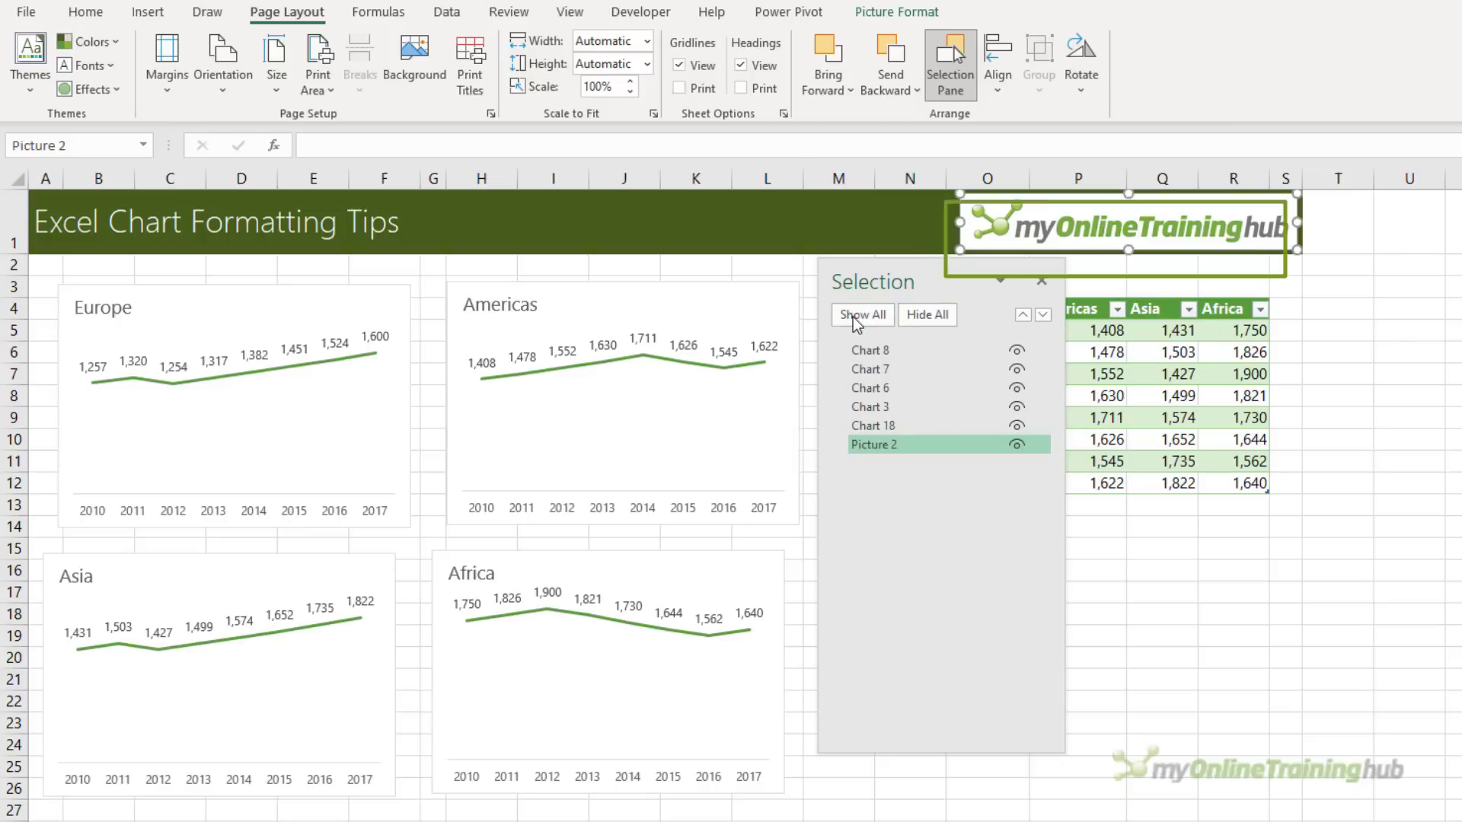
# - Select the Americas, Asia and Africa charts together, then move and enlarge them as a group
pyautogui.click(887, 354)
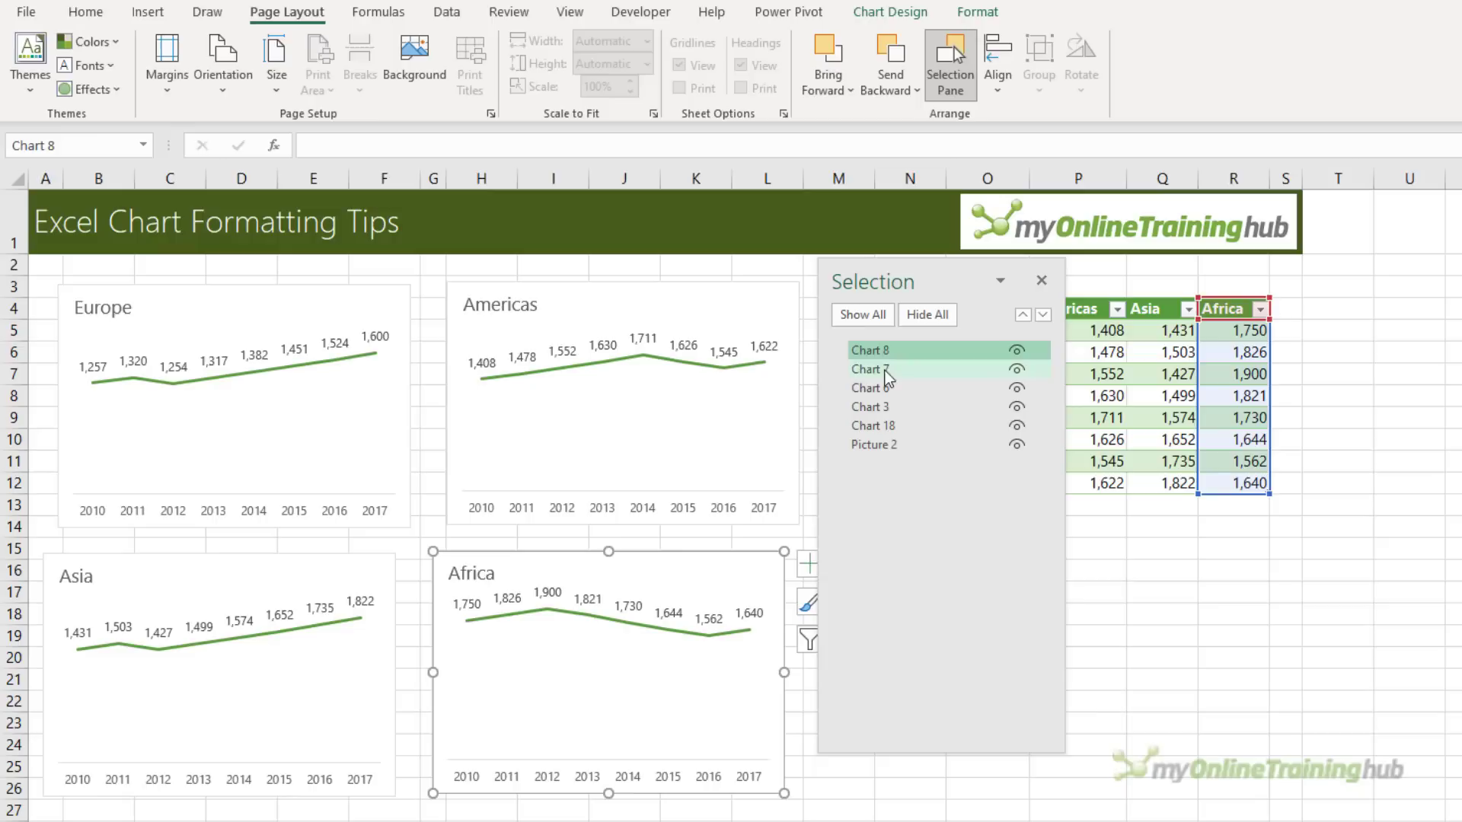
pyautogui.click(887, 370)
pyautogui.click(884, 389)
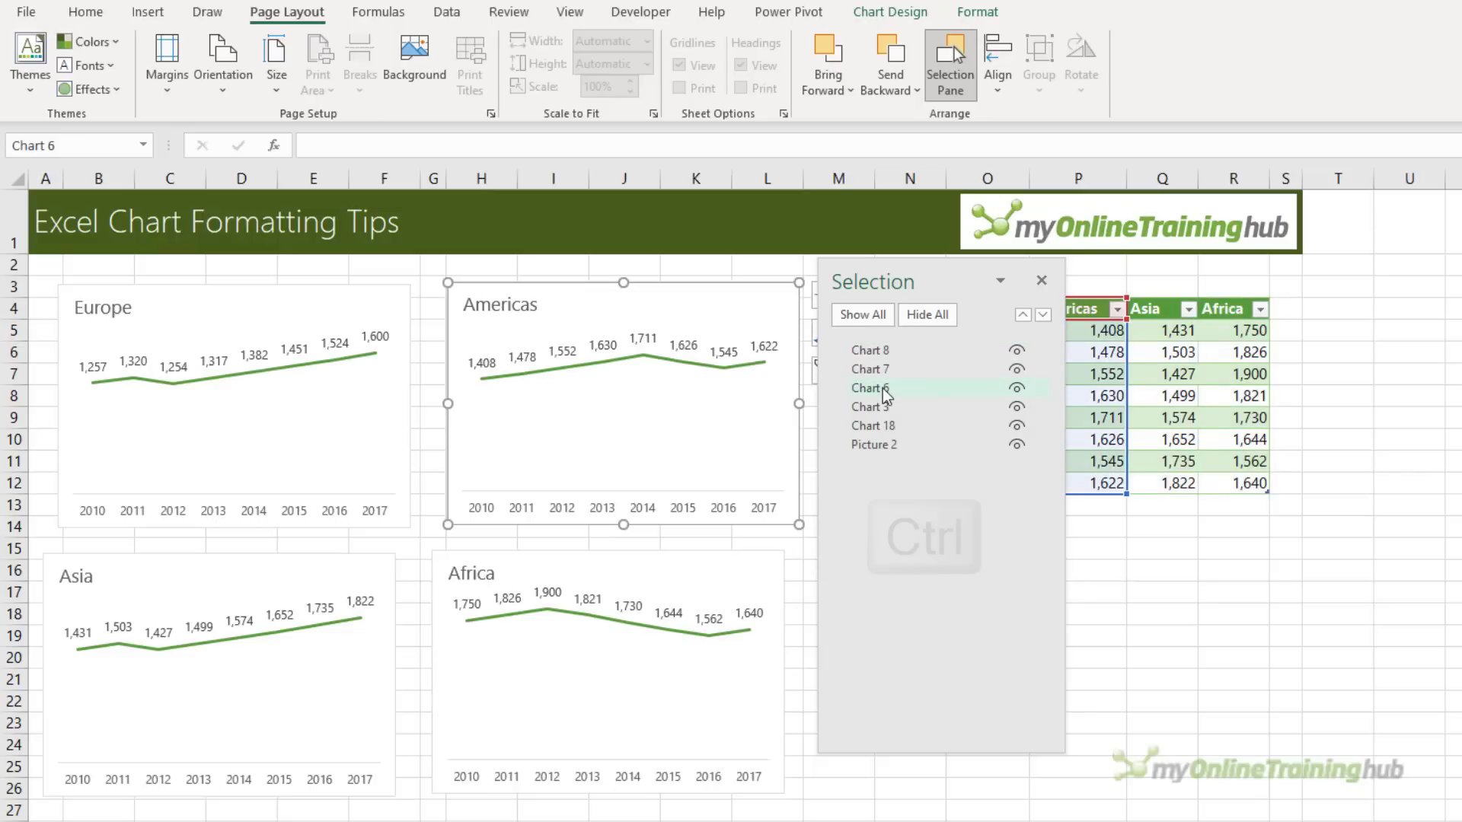
pyautogui.keyDown('ctrl'); pyautogui.click(880, 370); pyautogui.keyUp('ctrl')
pyautogui.keyDown('ctrl'); pyautogui.click(880, 351); pyautogui.keyUp('ctrl')
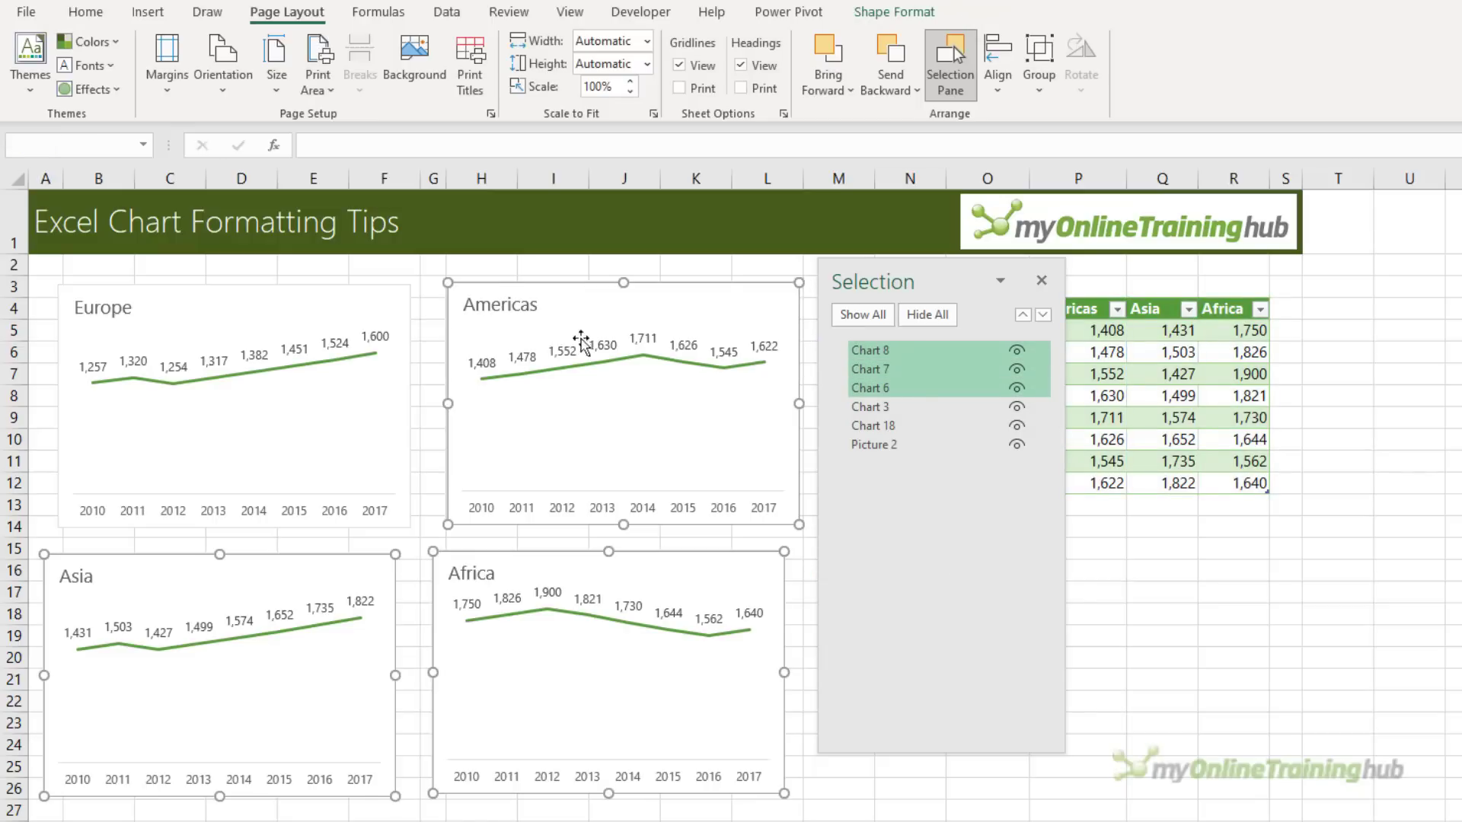
pyautogui.moveTo(490, 286)
pyautogui.mouseDown()
pyautogui.moveTo(474, 308)
pyautogui.moveTo(487, 286)
pyautogui.mouseUp()
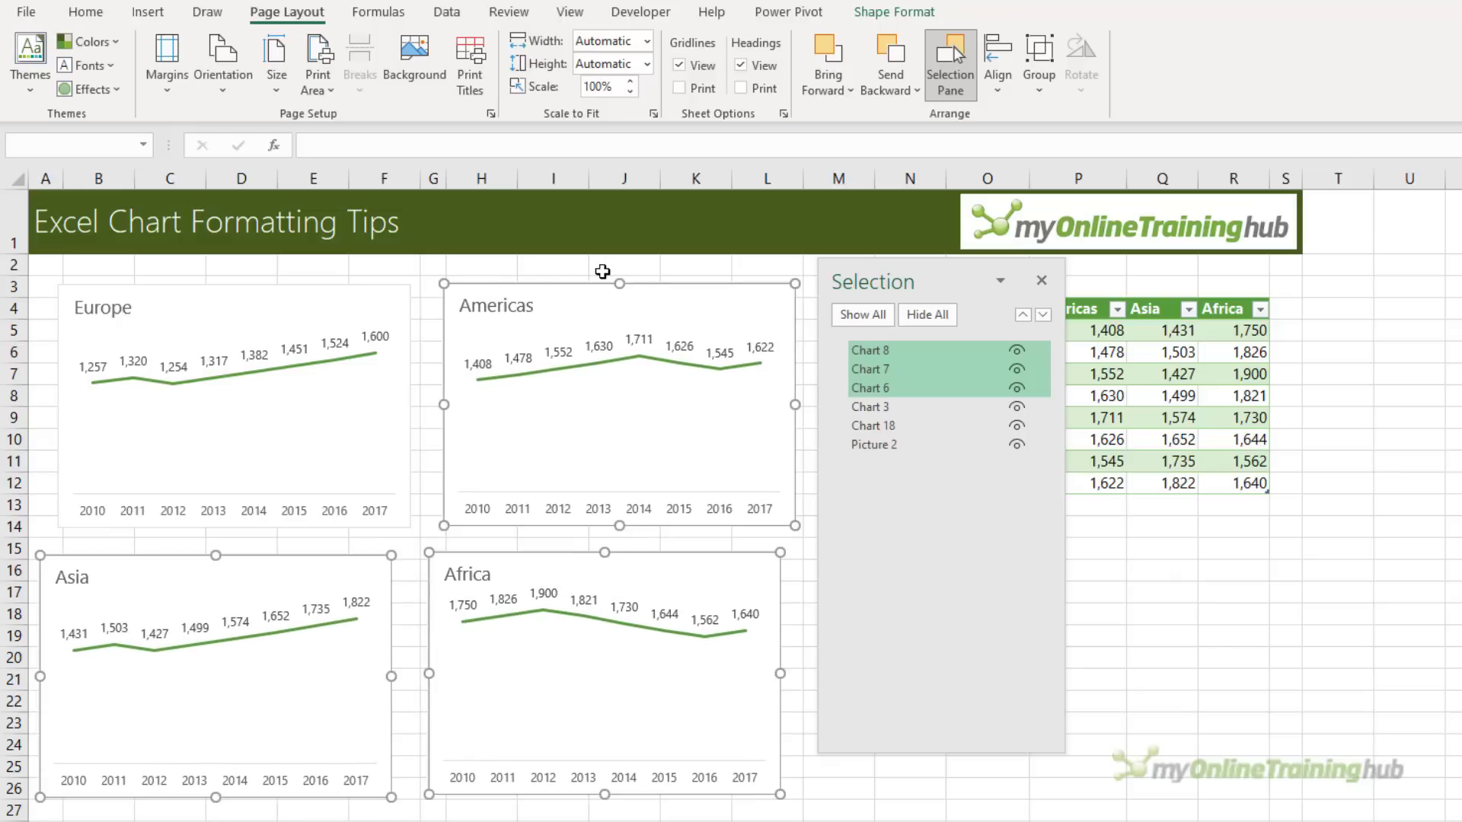
pyautogui.moveTo(444, 525)
pyautogui.mouseDown()
pyautogui.moveTo(430, 525)
pyautogui.moveTo(444, 527)
pyautogui.mouseUp()
# - Rename the Chart 3 object to 'Europe' in the Selection Pane
pyautogui.click(903, 408)
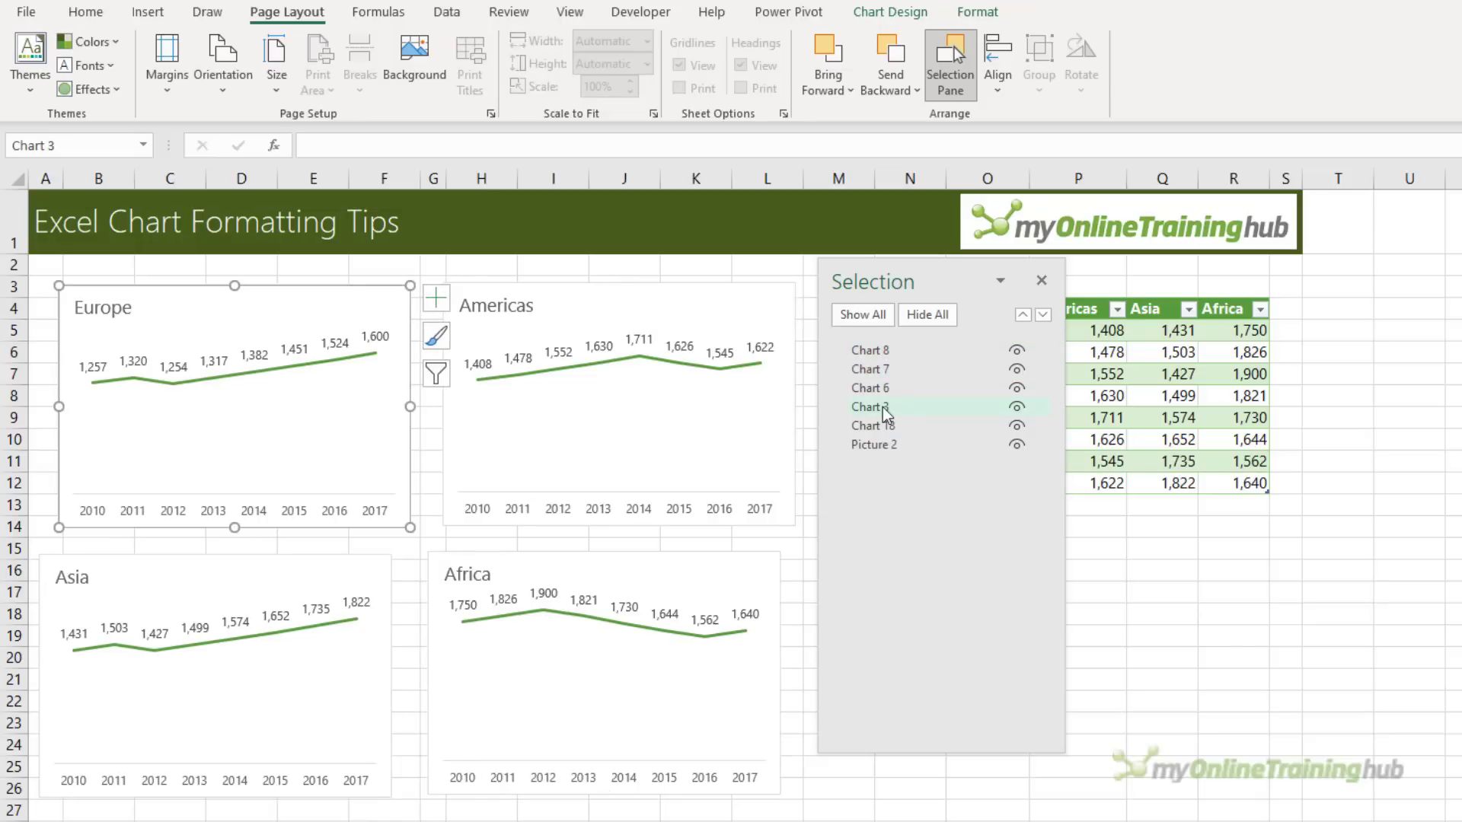
pyautogui.doubleClick(886, 408)
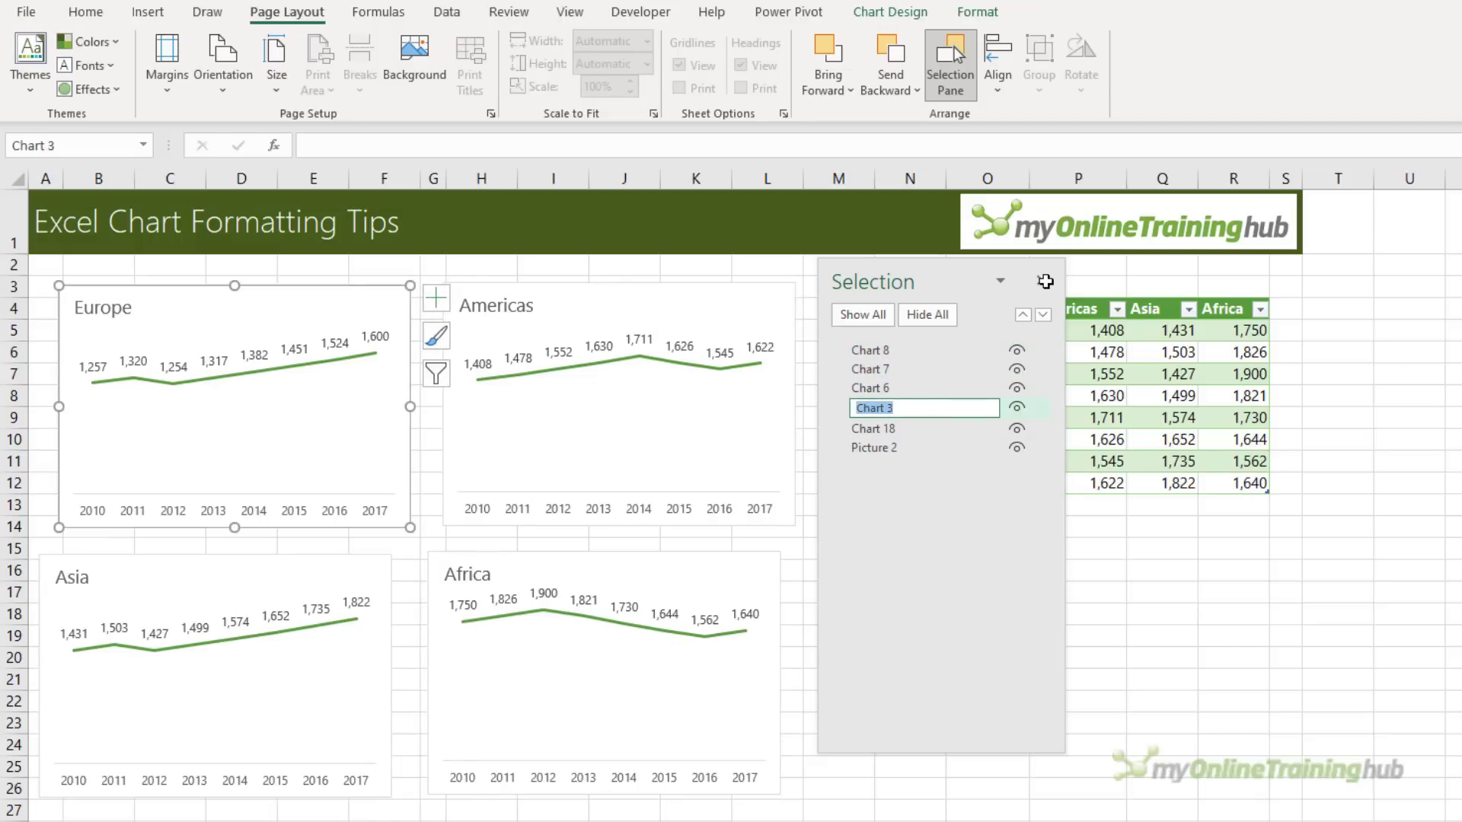
pyautogui.write('Europe')
pyautogui.press('Return')
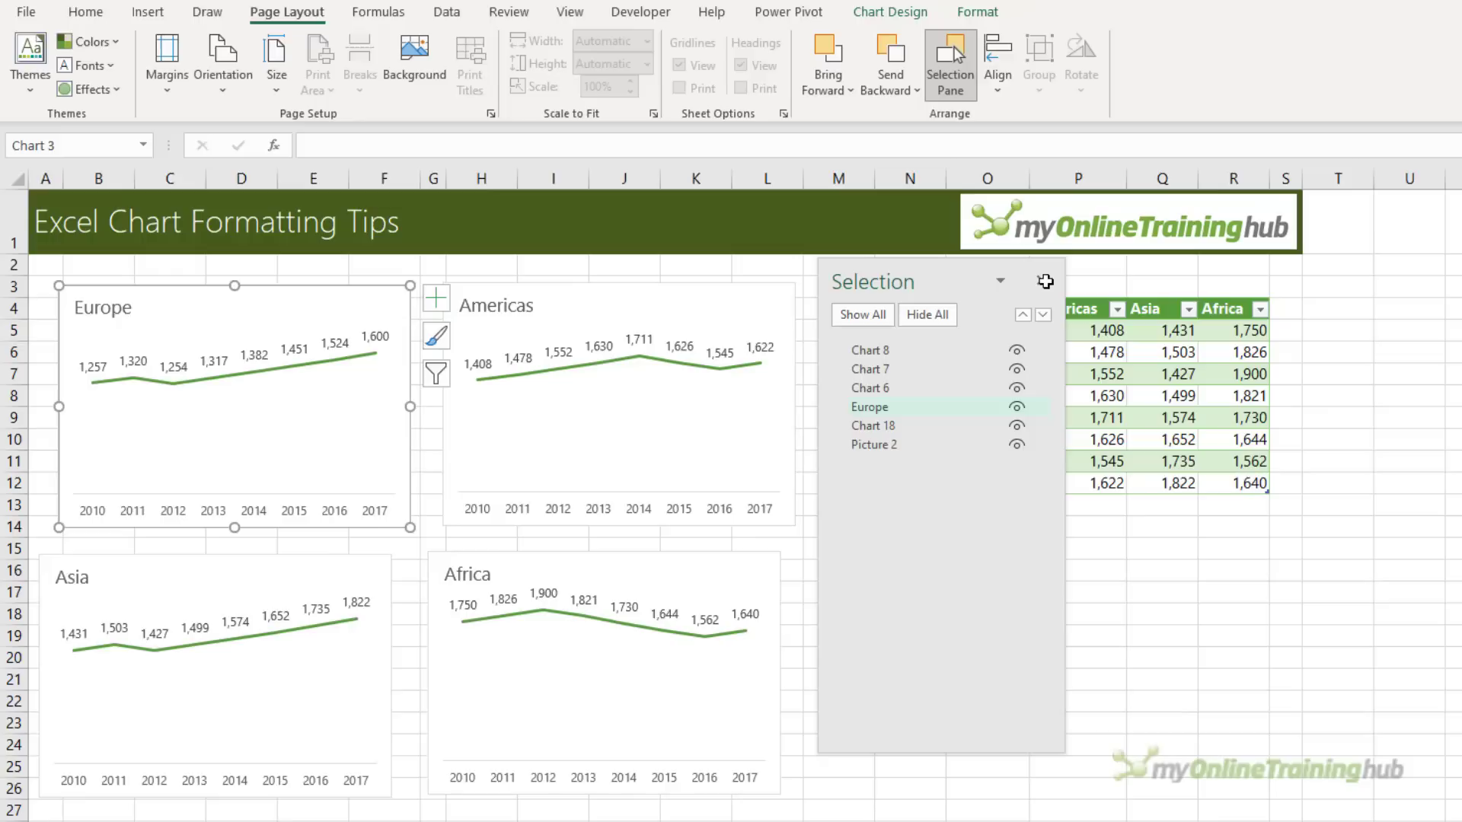
pyautogui.click(1041, 281)
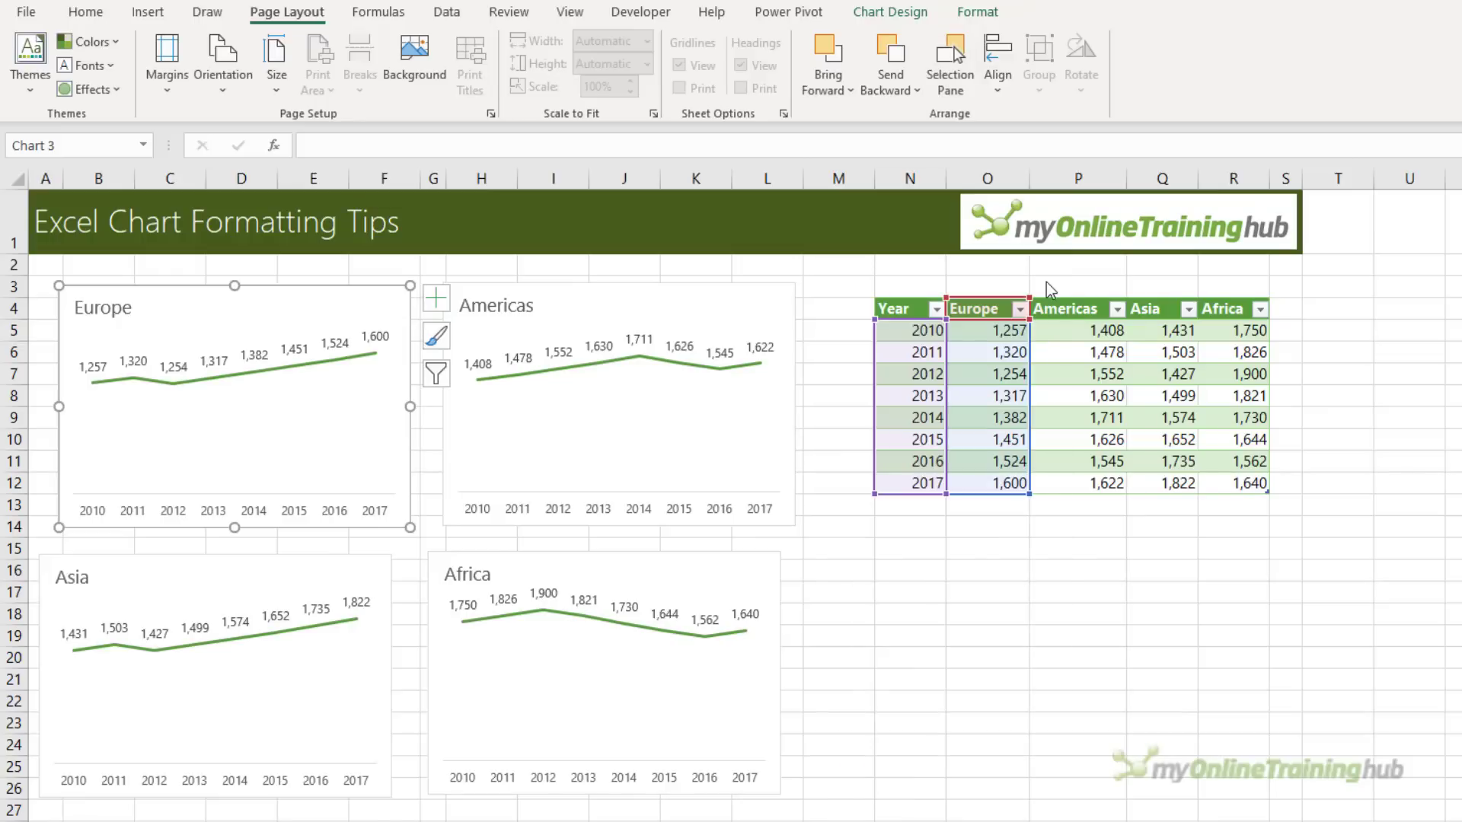
pyautogui.click(1010, 624)
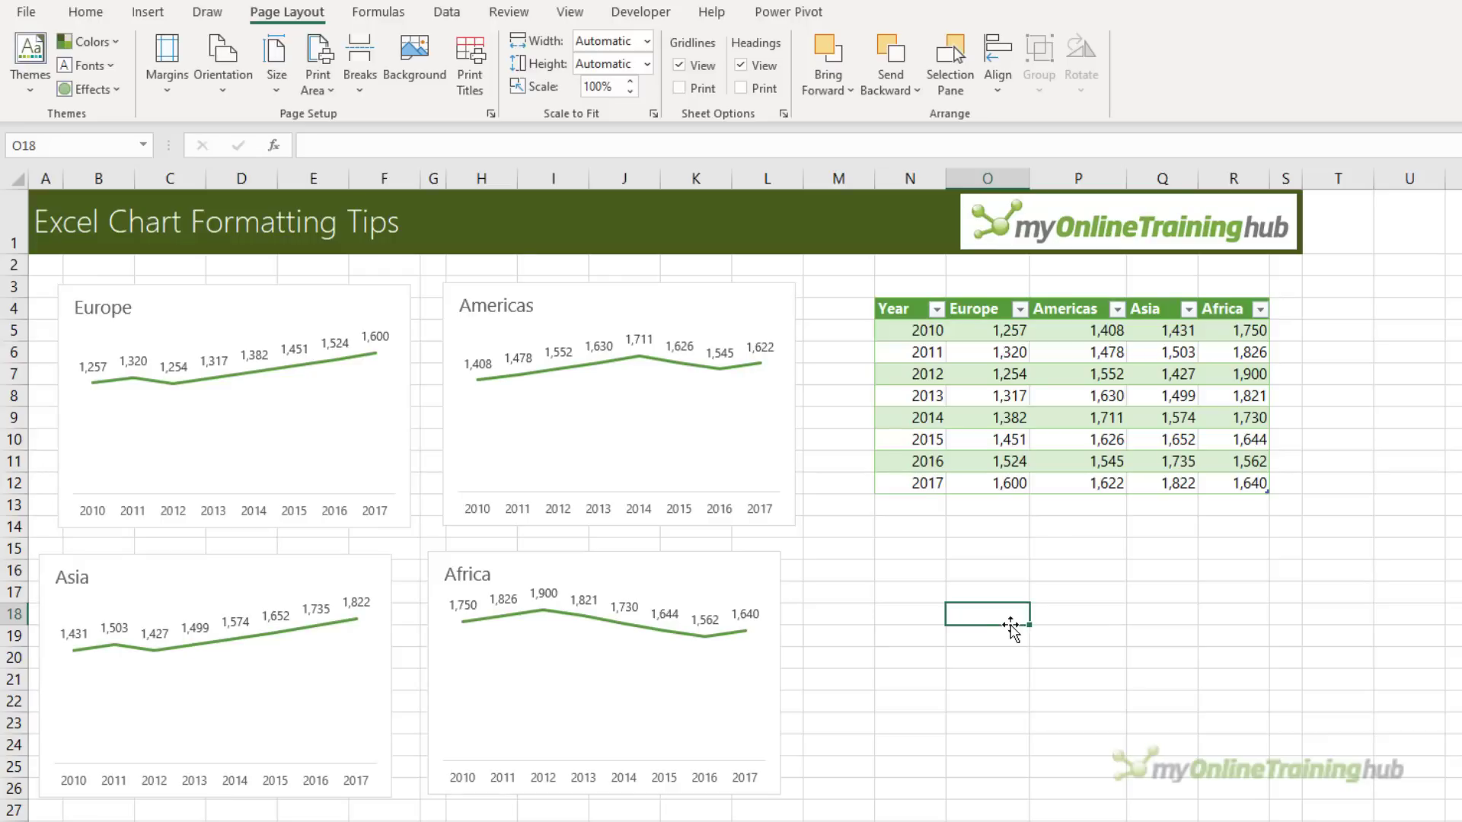
pyautogui.click(87, 17)
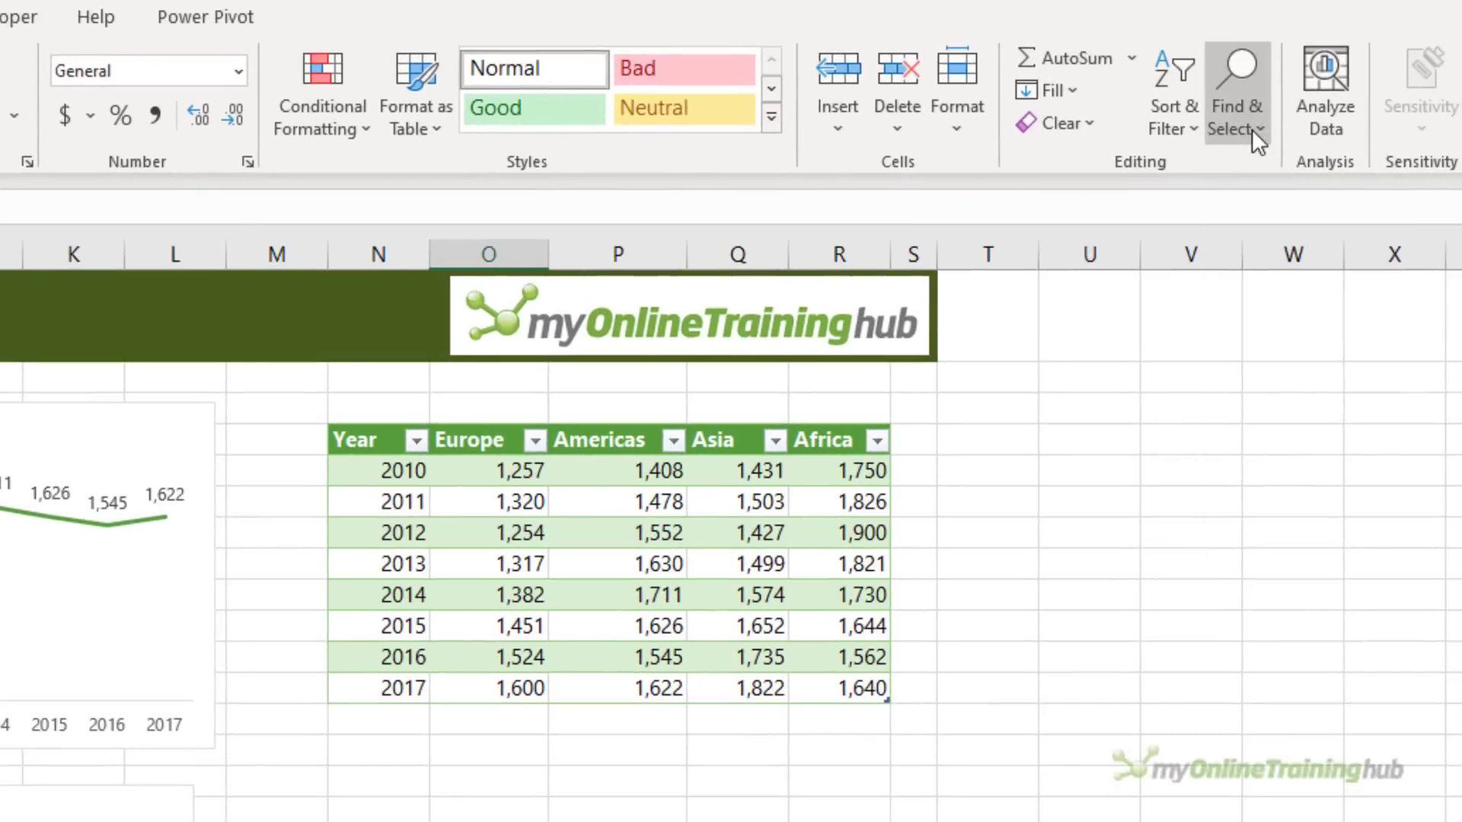
pyautogui.click(1255, 126)
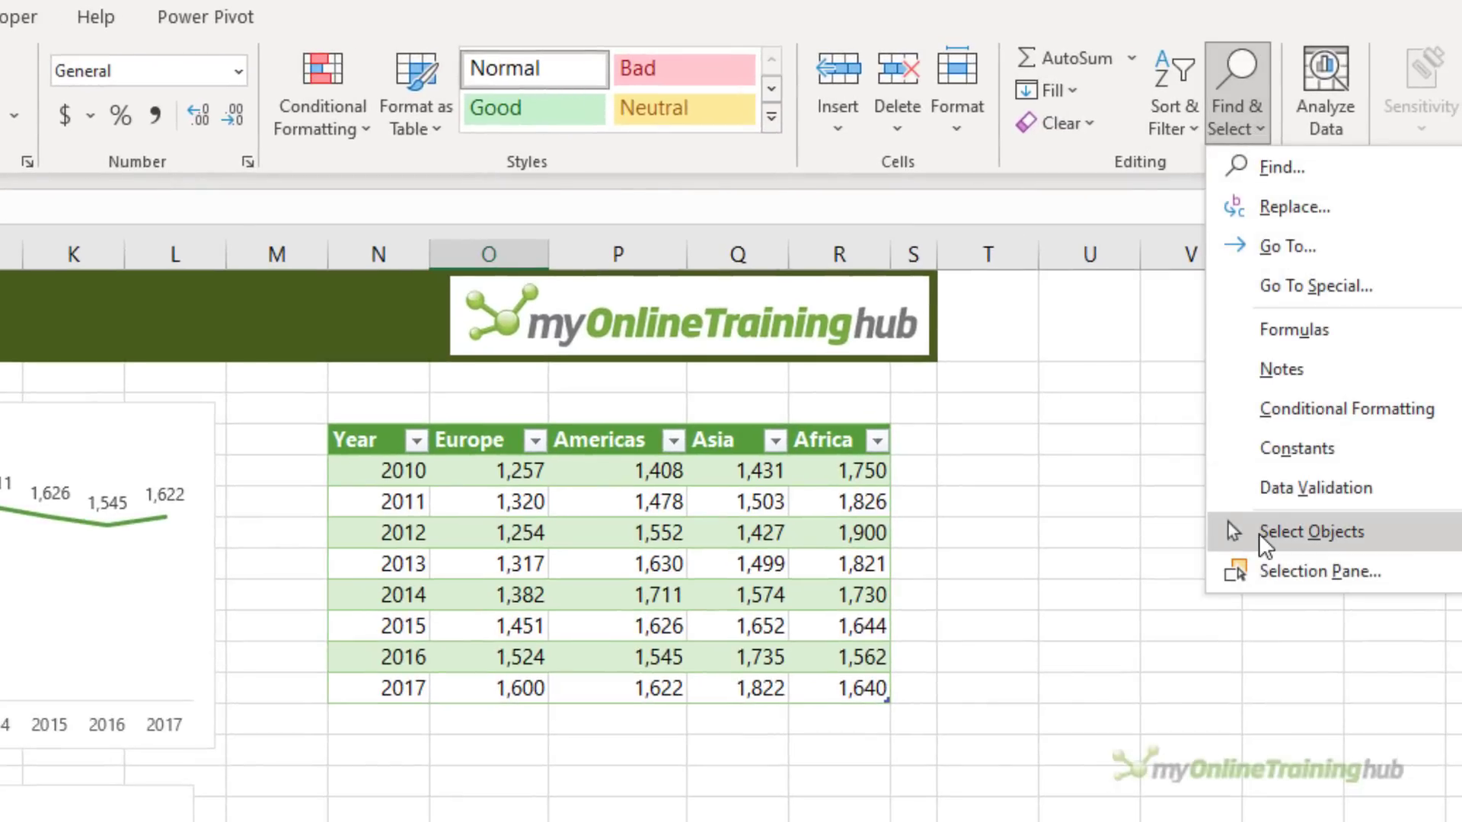
pyautogui.click(1259, 533)
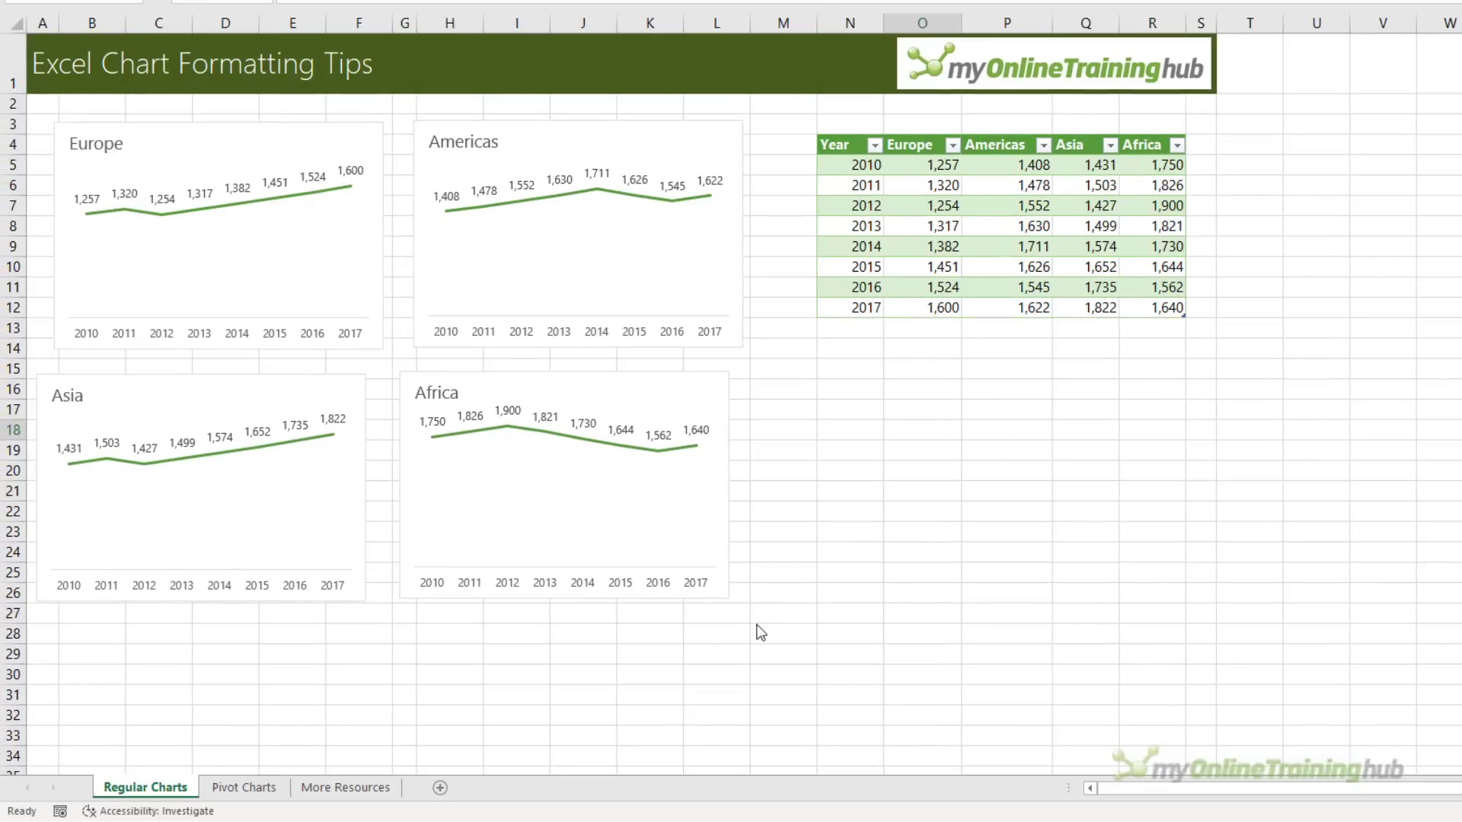
pyautogui.moveTo(757, 626); pyautogui.dragTo(31, 111)
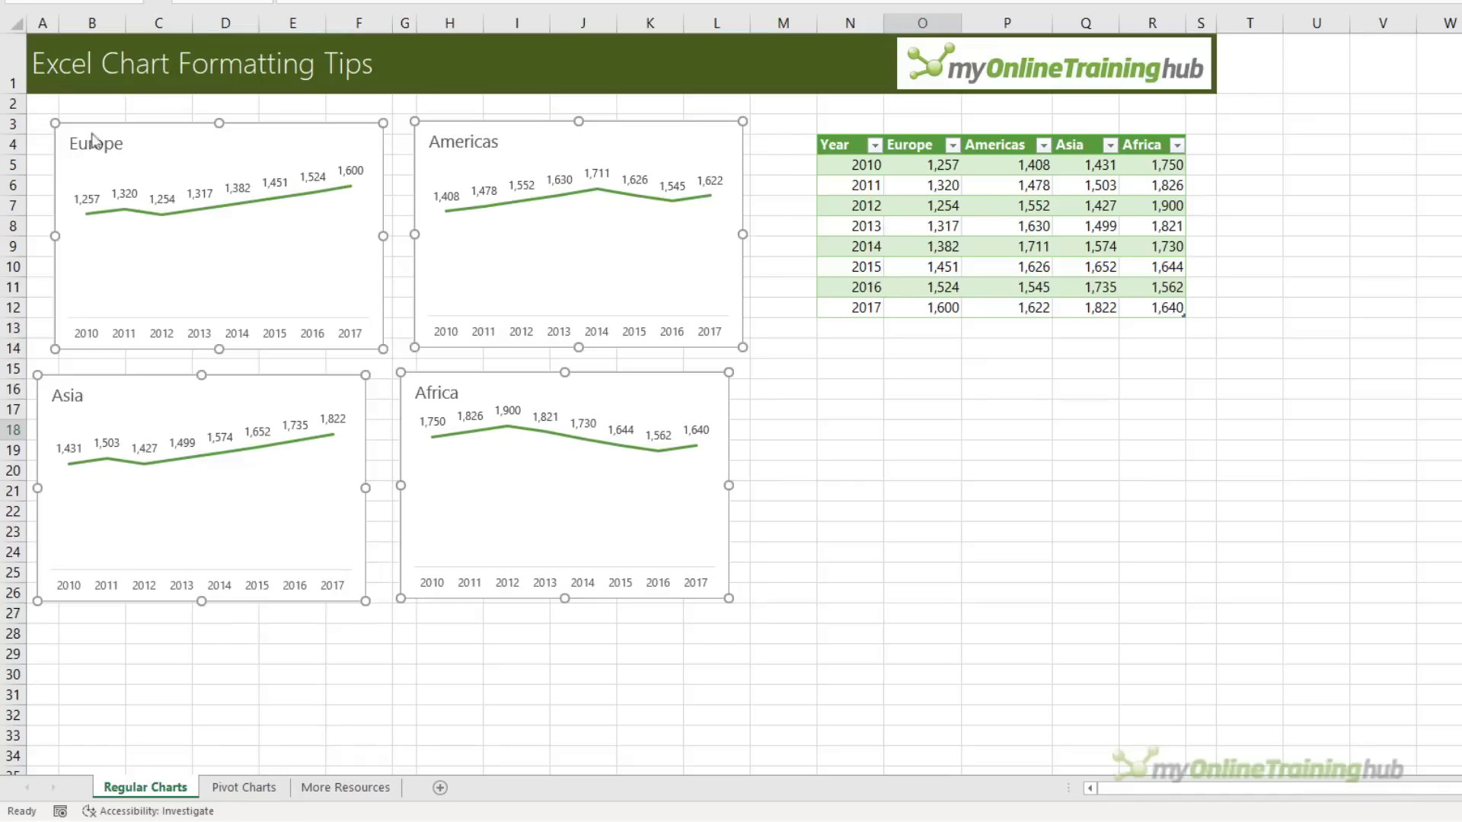
pyautogui.moveTo(798, 388); pyautogui.dragTo(303, 108)
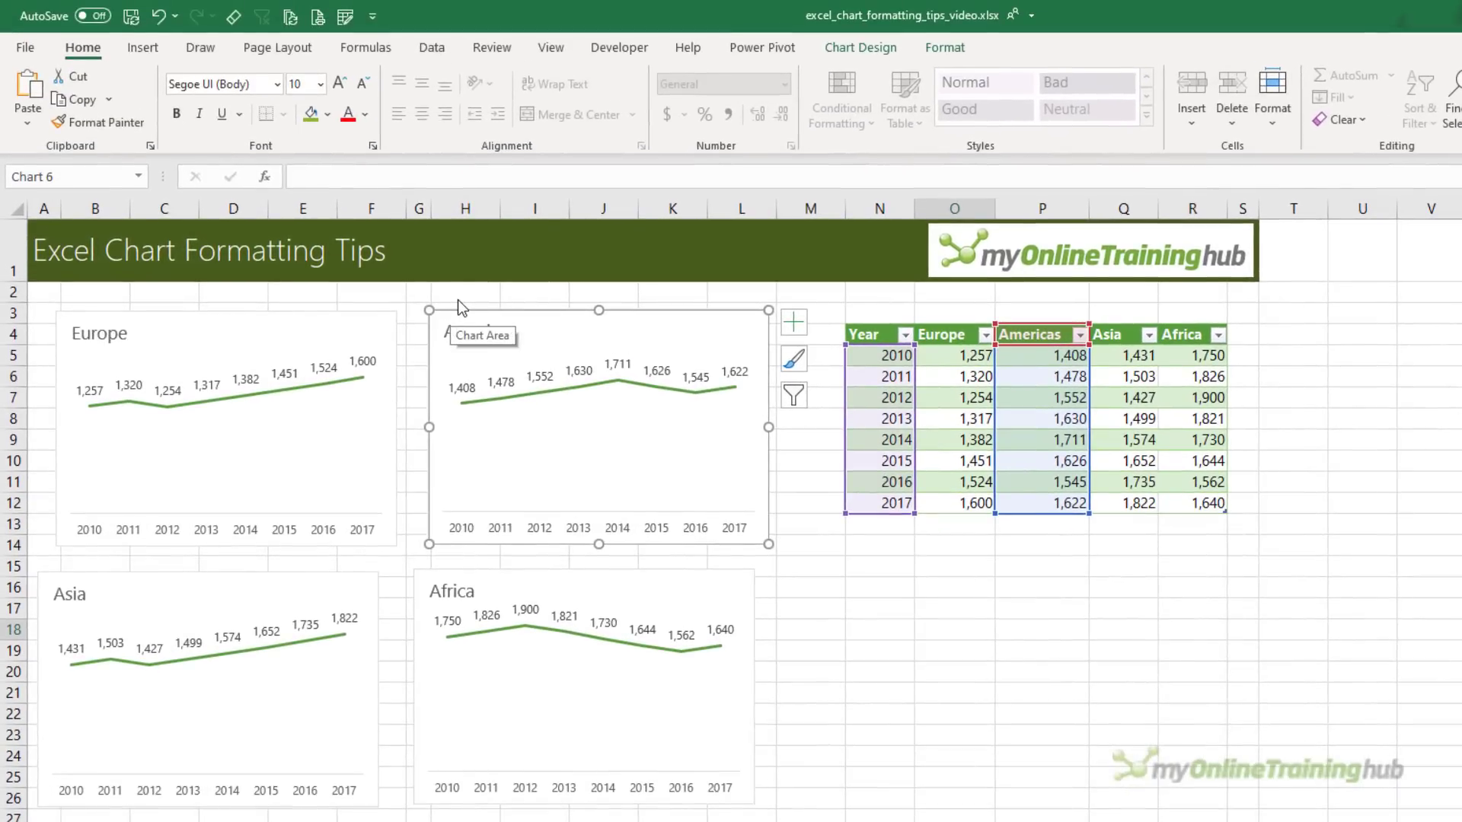
pyautogui.click(897, 48)
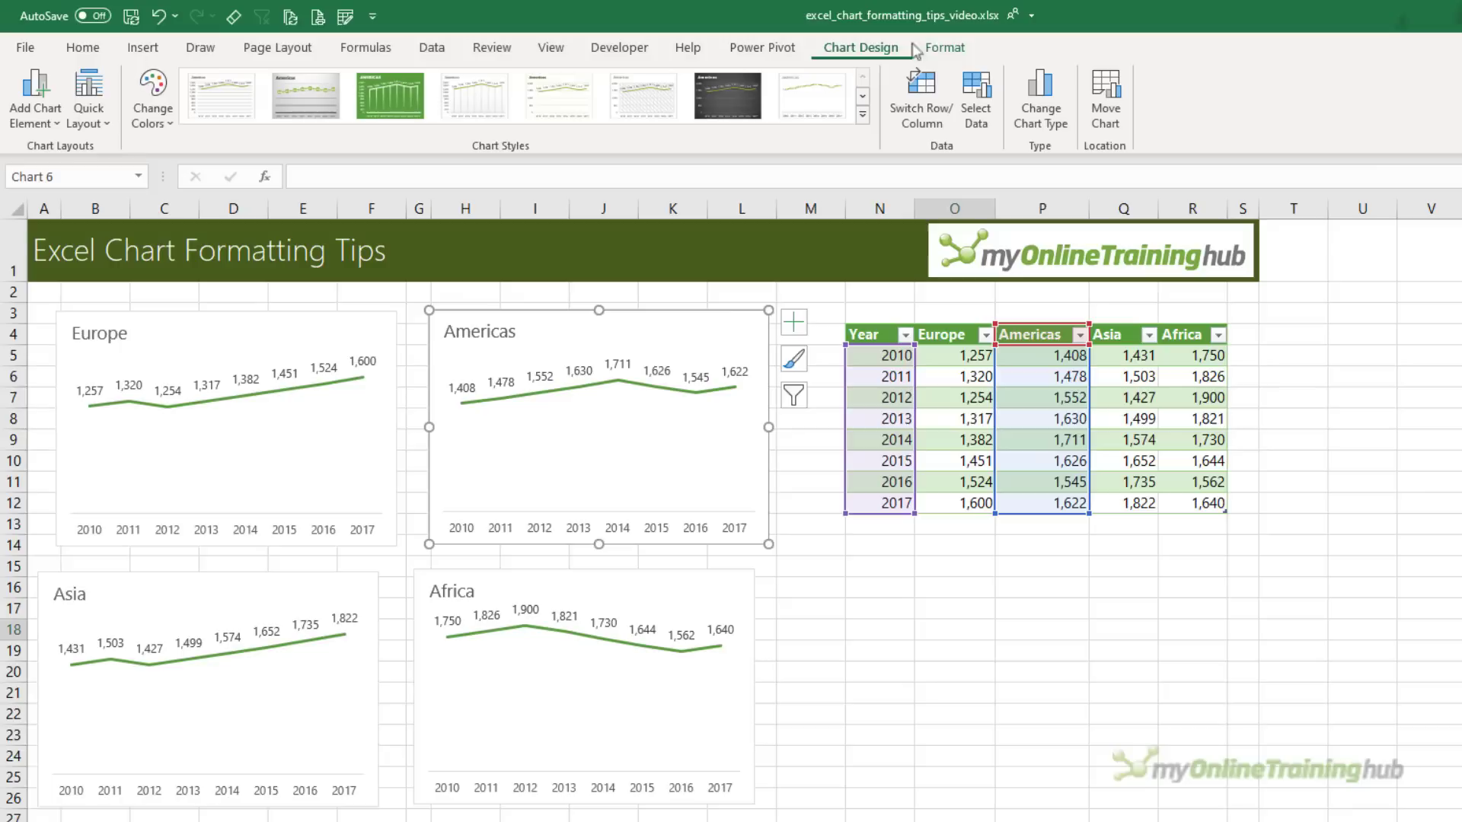
pyautogui.click(931, 49)
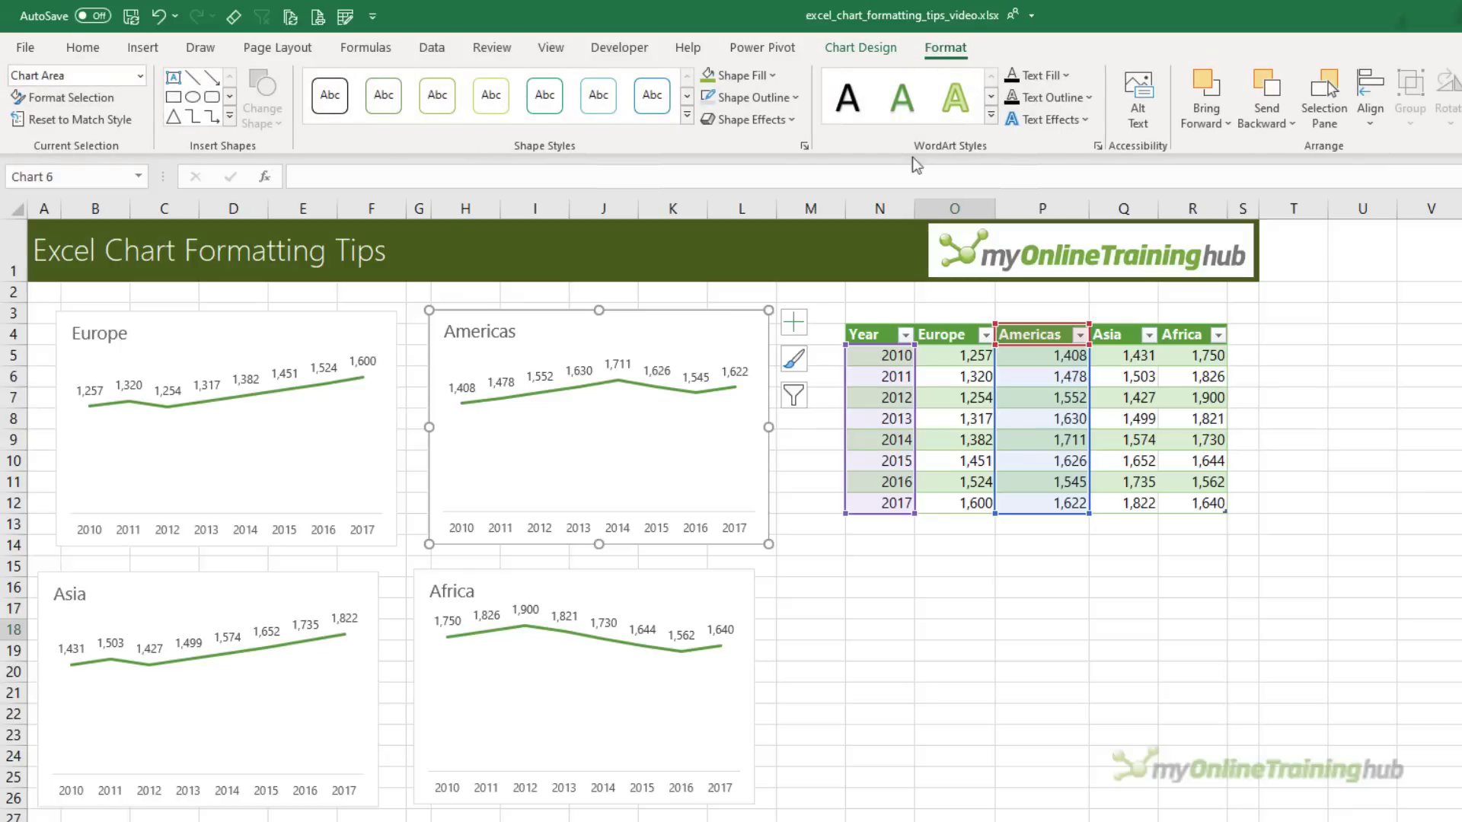
pyautogui.click(914, 552)
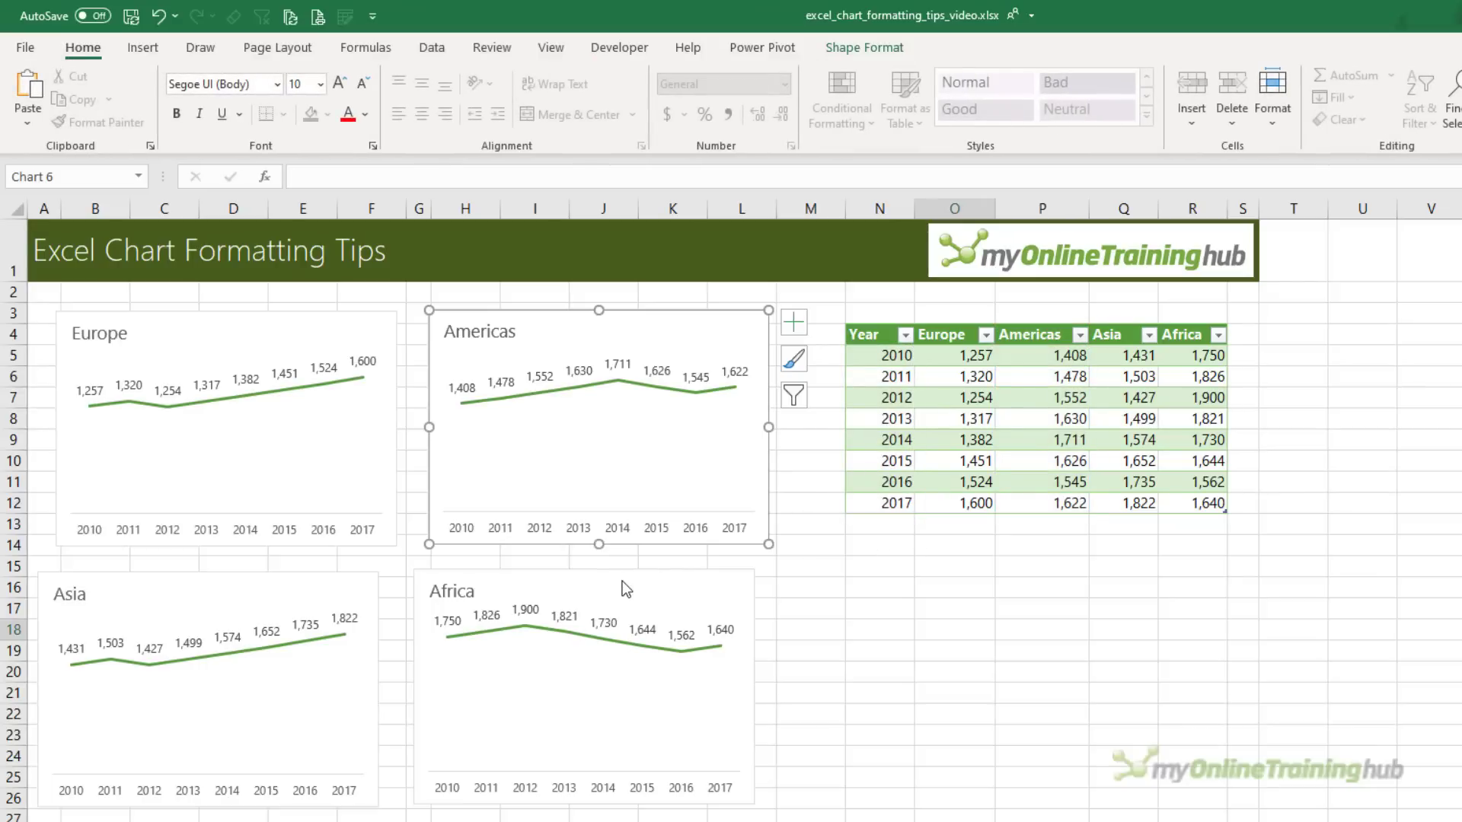
pyautogui.press('Escape')
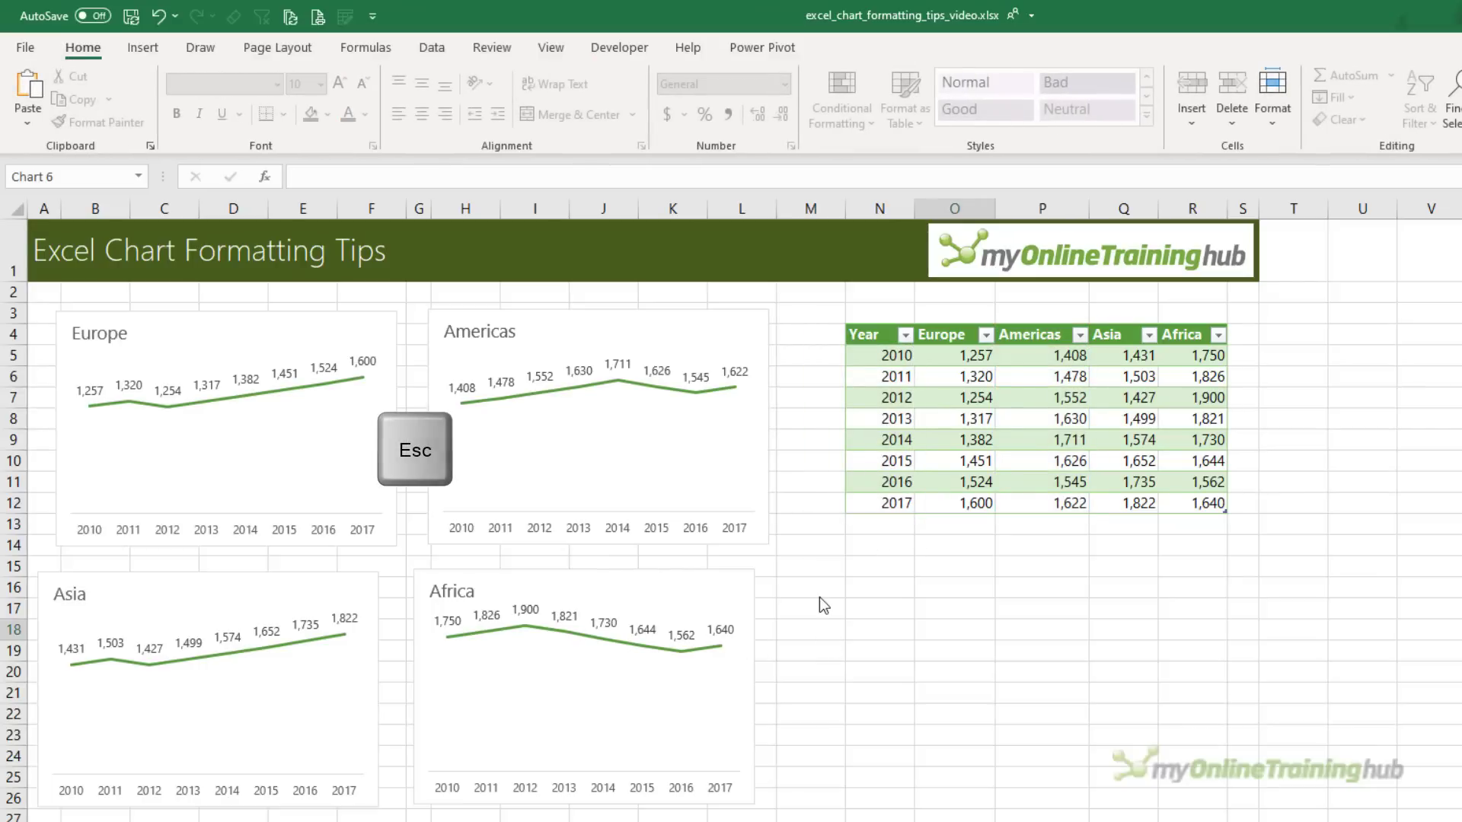
pyautogui.click(820, 597)
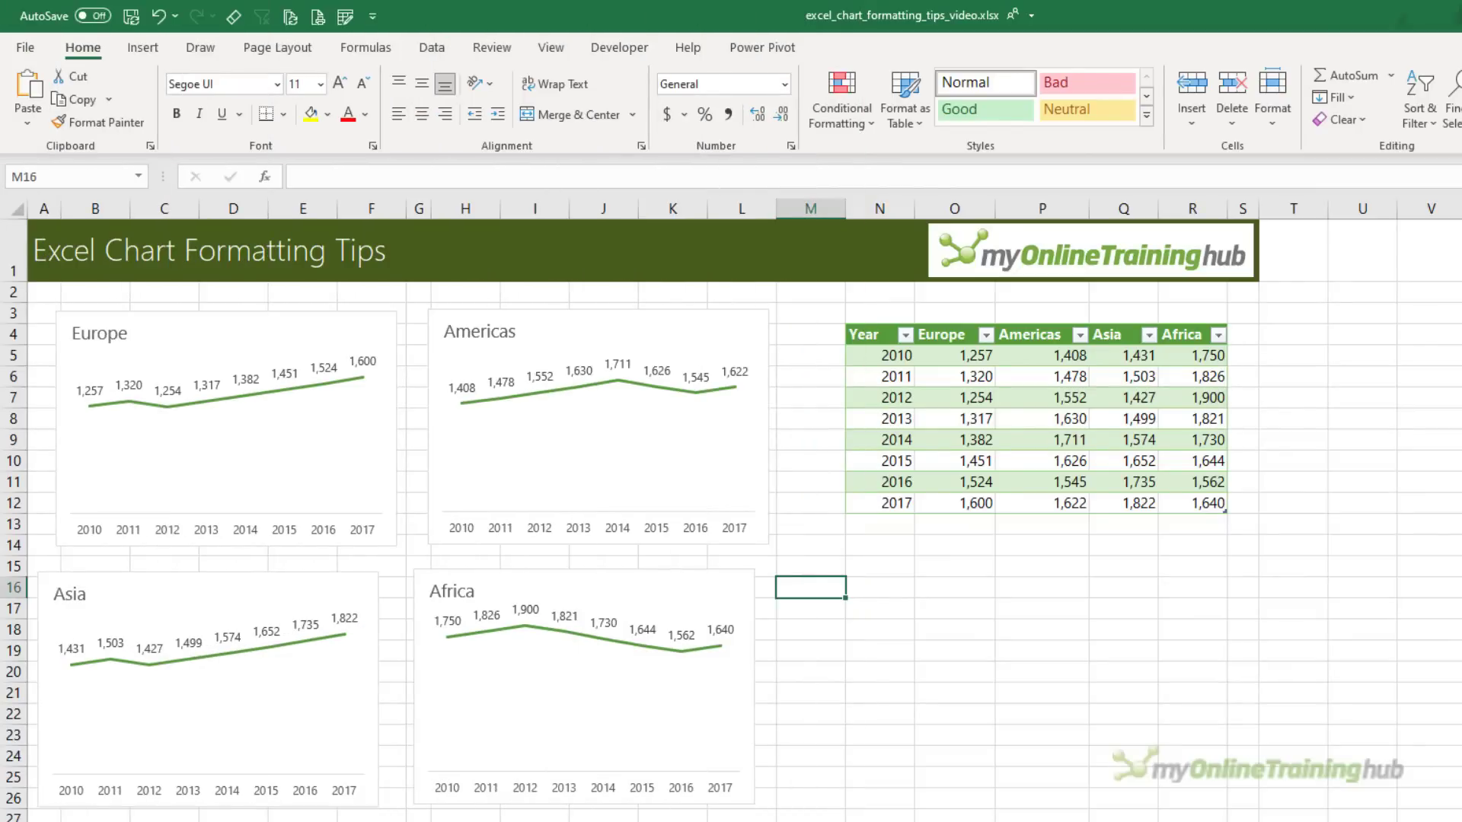
# - Align the Europe and Asia charts on their centres
pyautogui.click(228, 322)
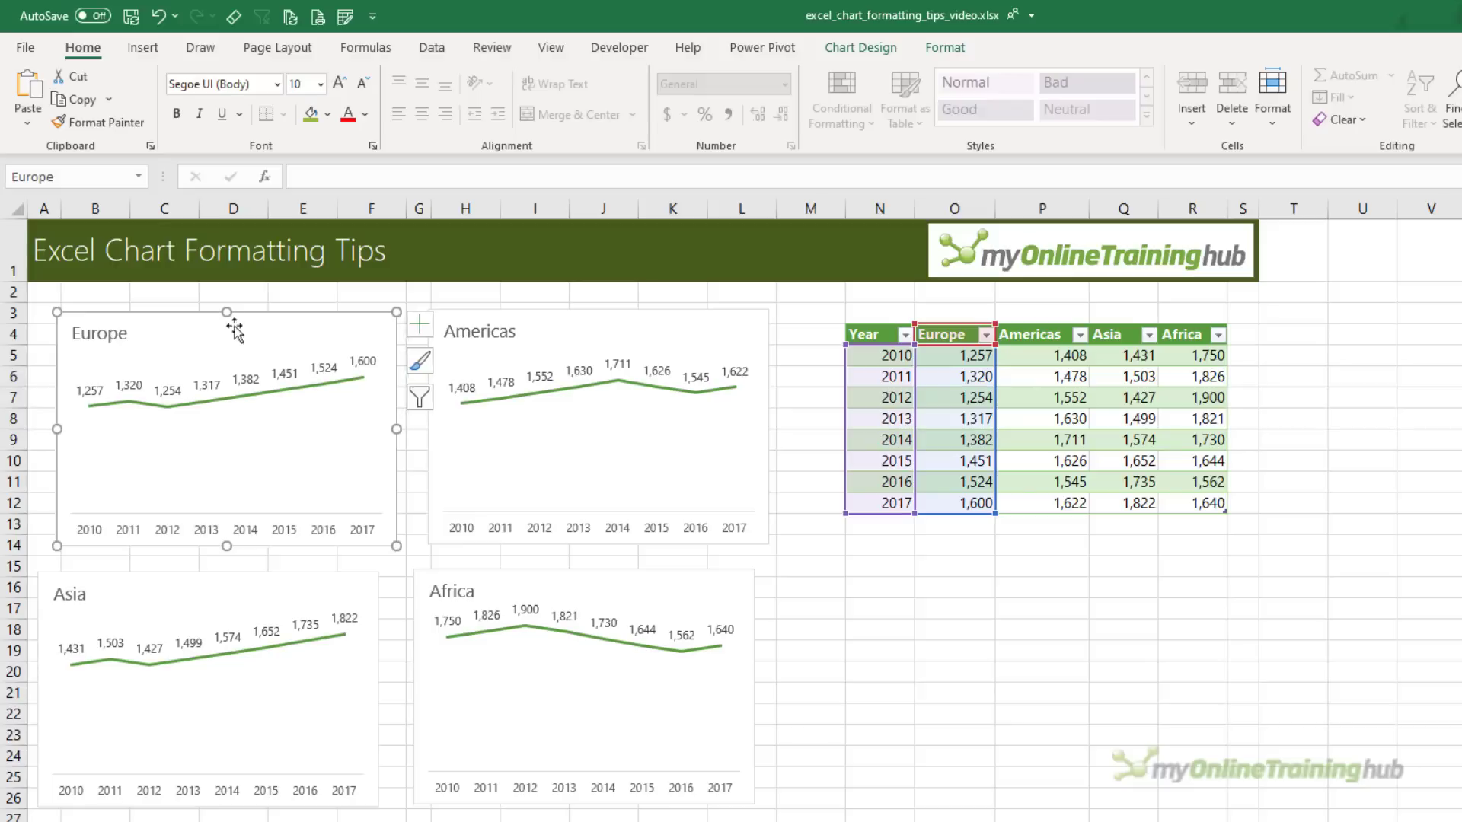
pyautogui.keyDown('shift'); pyautogui.click(180, 577); pyautogui.keyUp('shift')
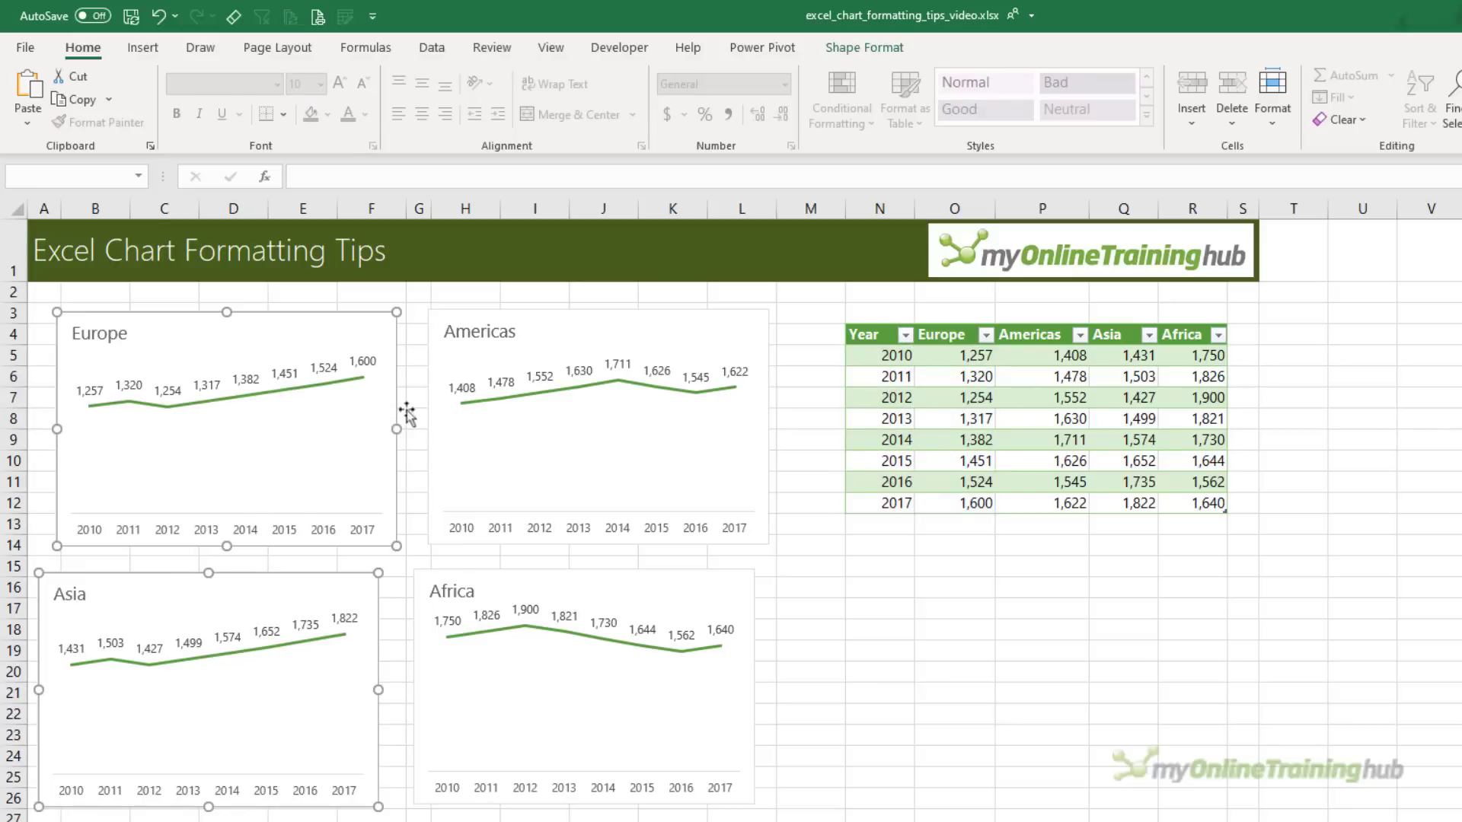
pyautogui.click(864, 47)
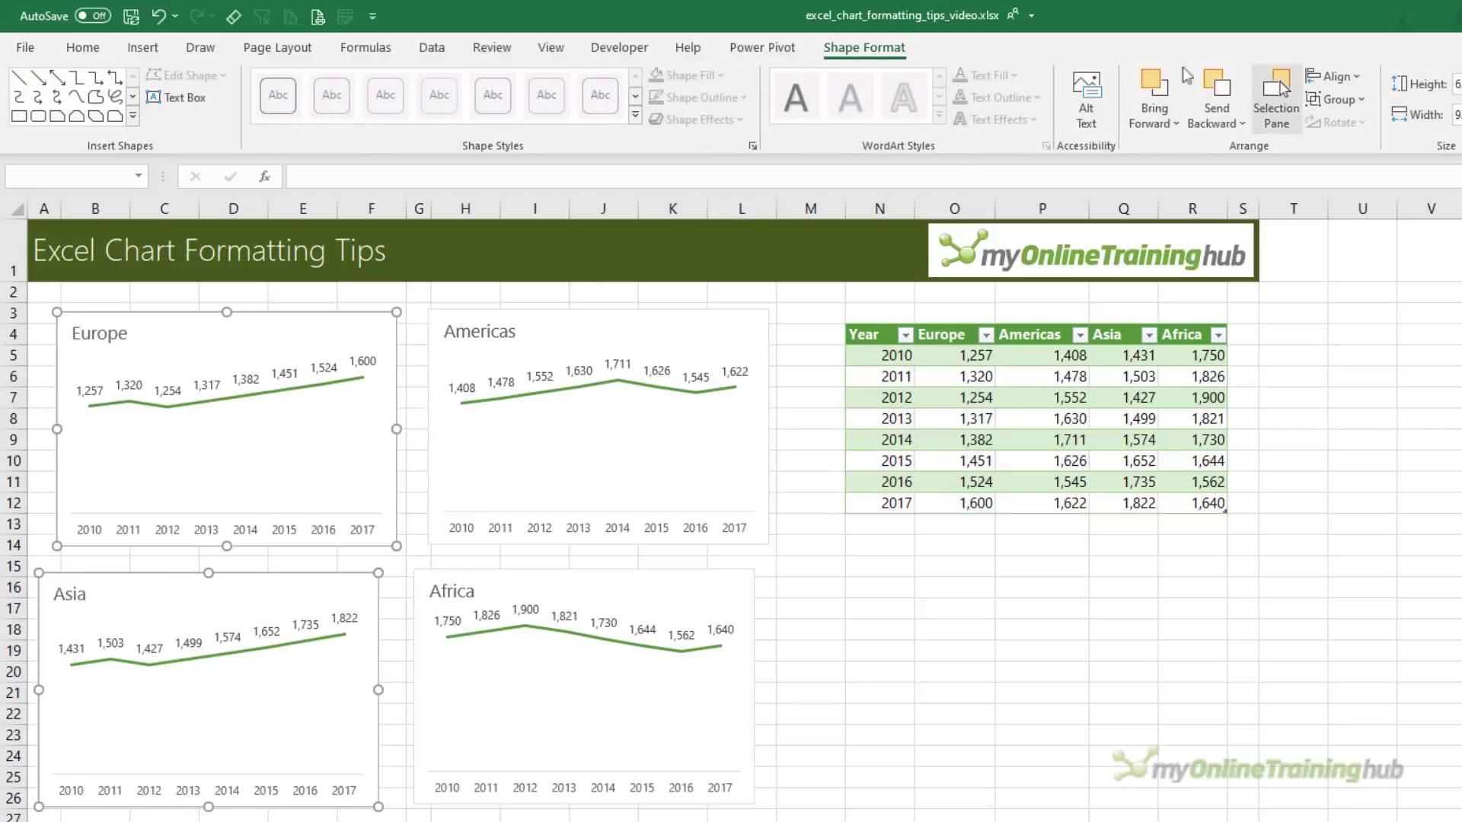
pyautogui.click(1362, 79)
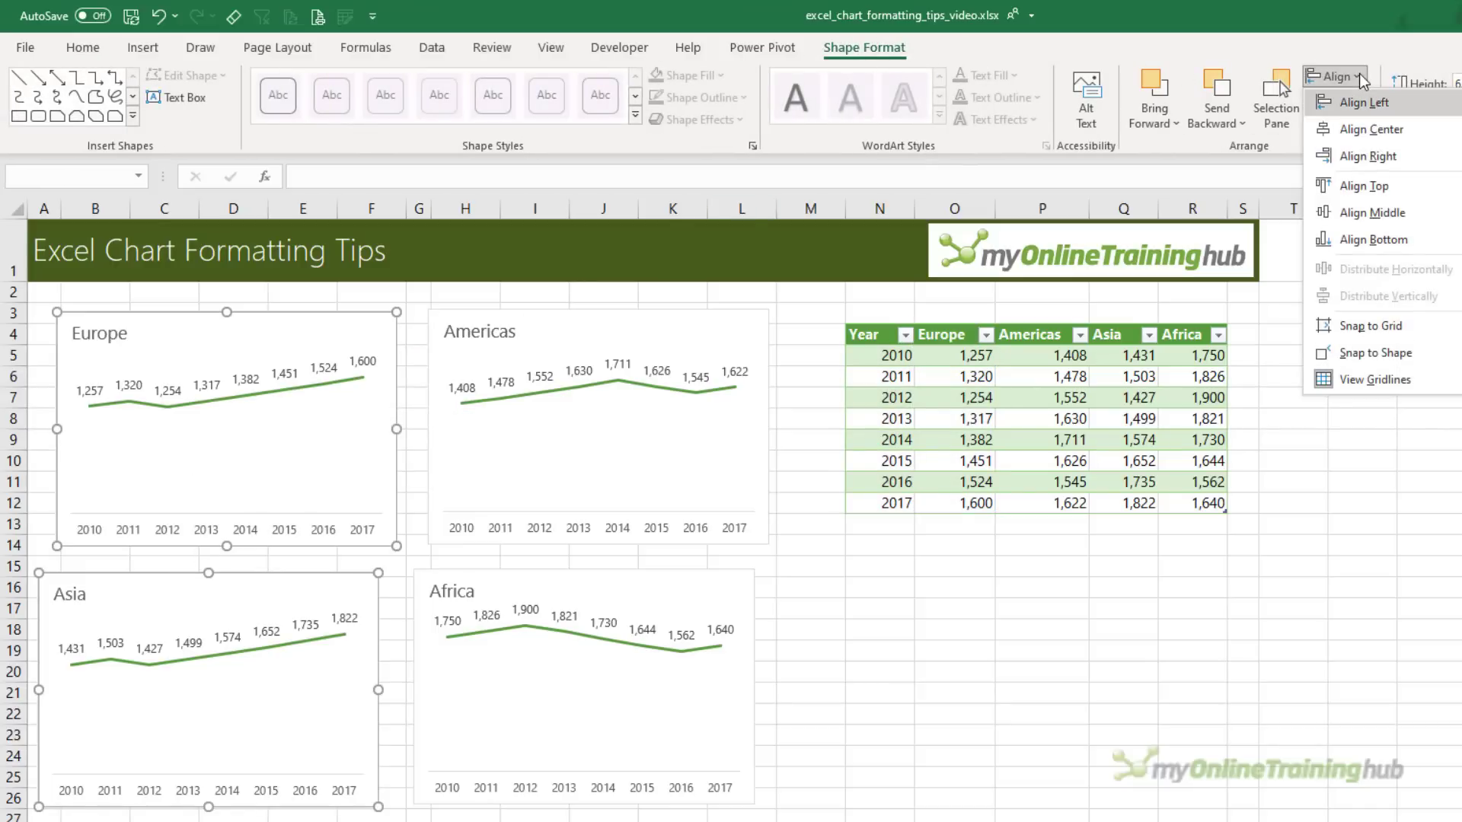
pyautogui.click(1387, 126)
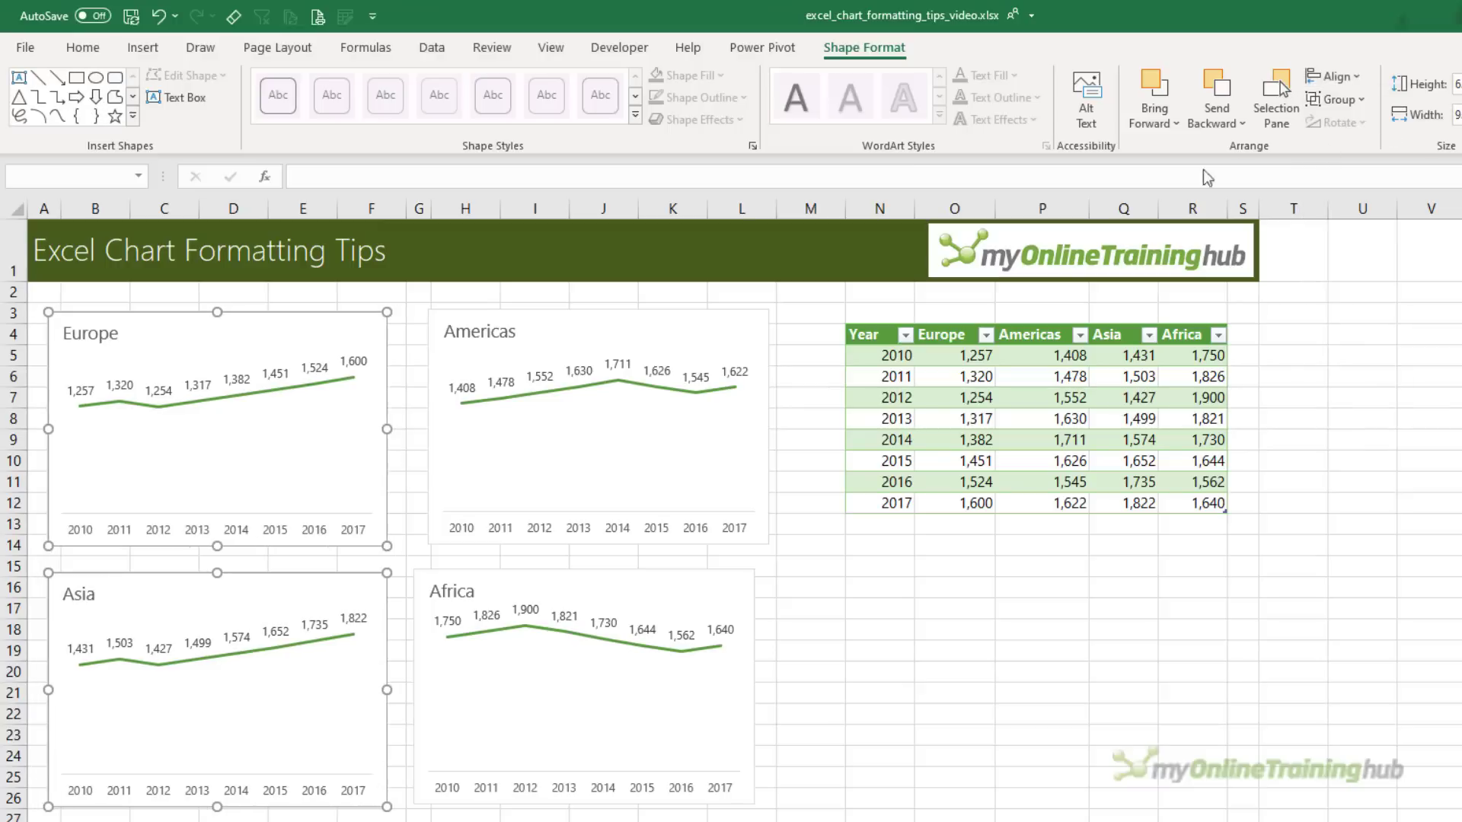
# - Align the Americas and Africa charts on their centres
pyautogui.click(559, 327)
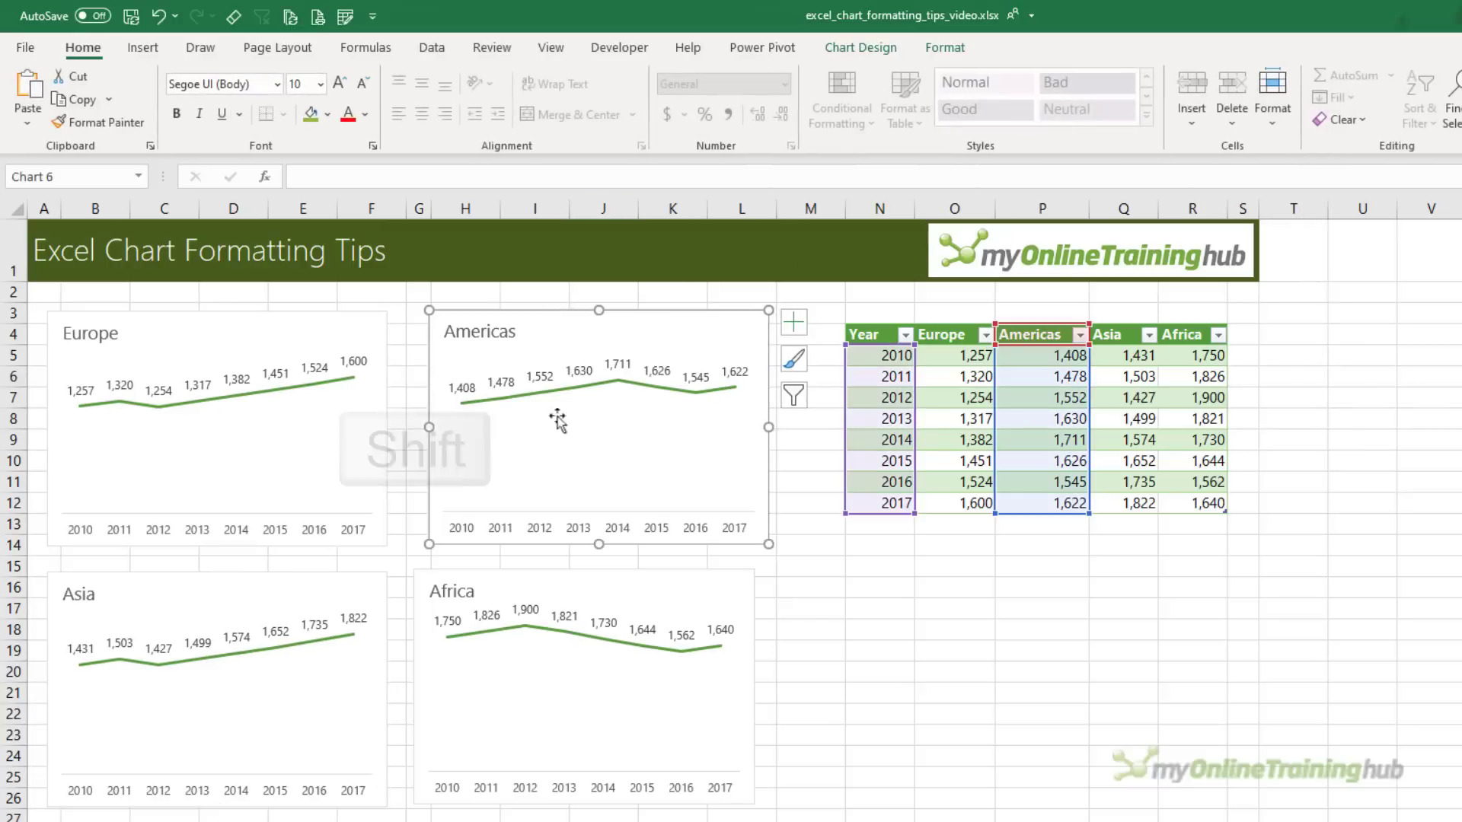
pyautogui.keyDown('shift'); pyautogui.click(564, 570); pyautogui.keyUp('shift')
pyautogui.click(864, 47)
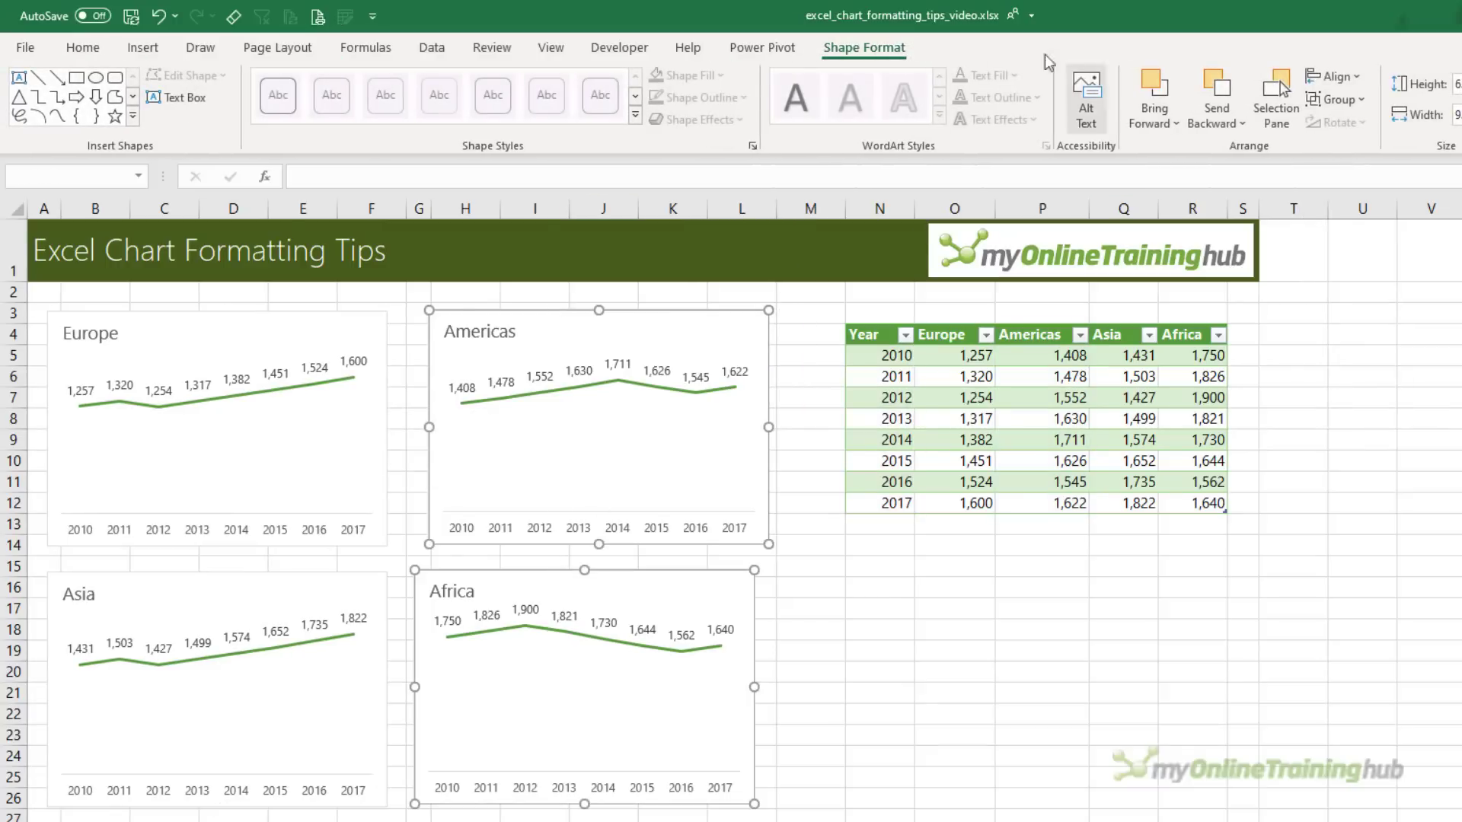
pyautogui.click(1334, 79)
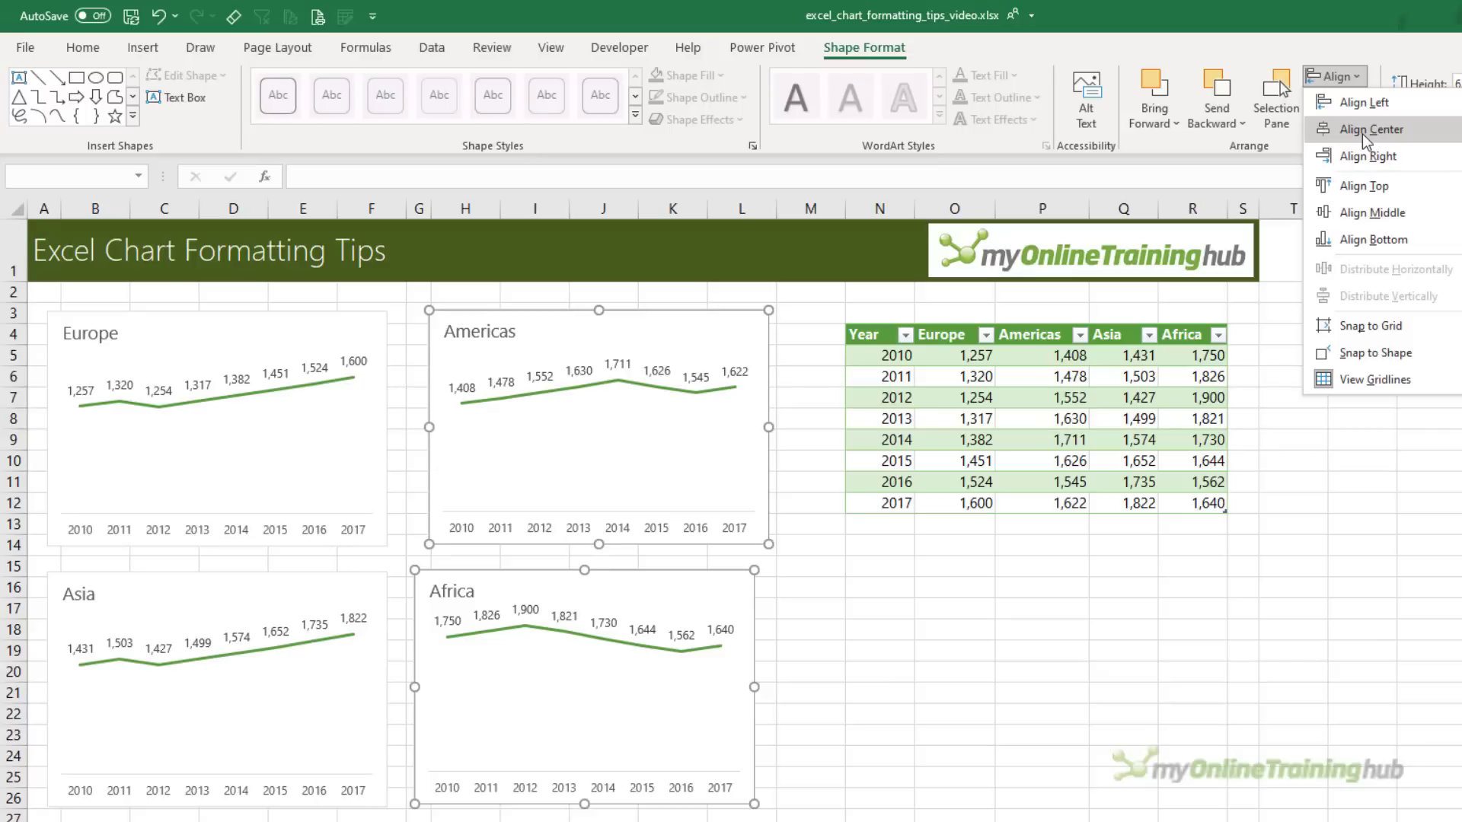
pyautogui.click(1362, 134)
# - Align the tops of the Europe and Americas charts
pyautogui.click(251, 320)
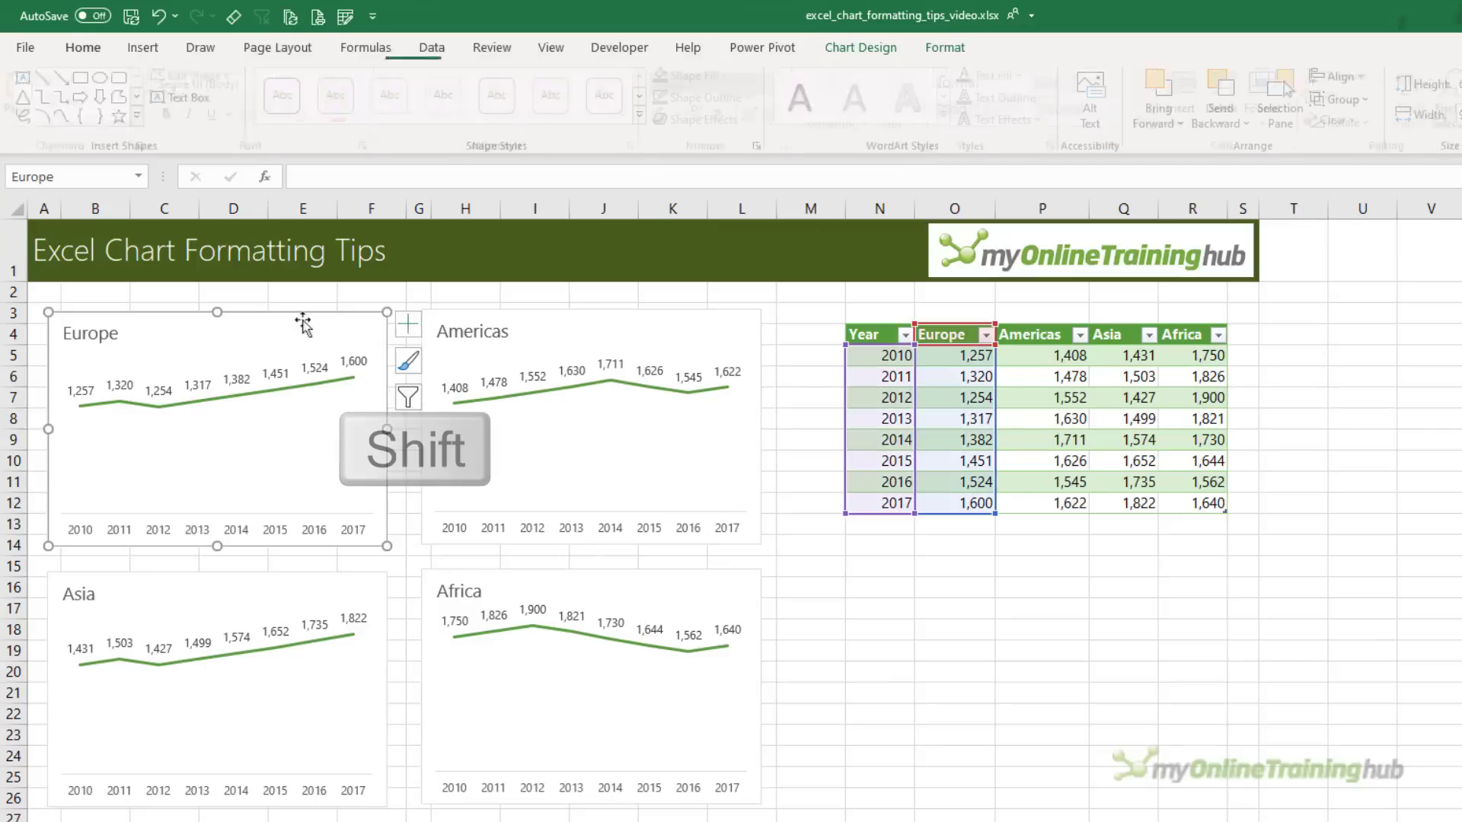
pyautogui.keyDown('shift'); pyautogui.click(482, 320); pyautogui.keyUp('shift')
pyautogui.click(868, 47)
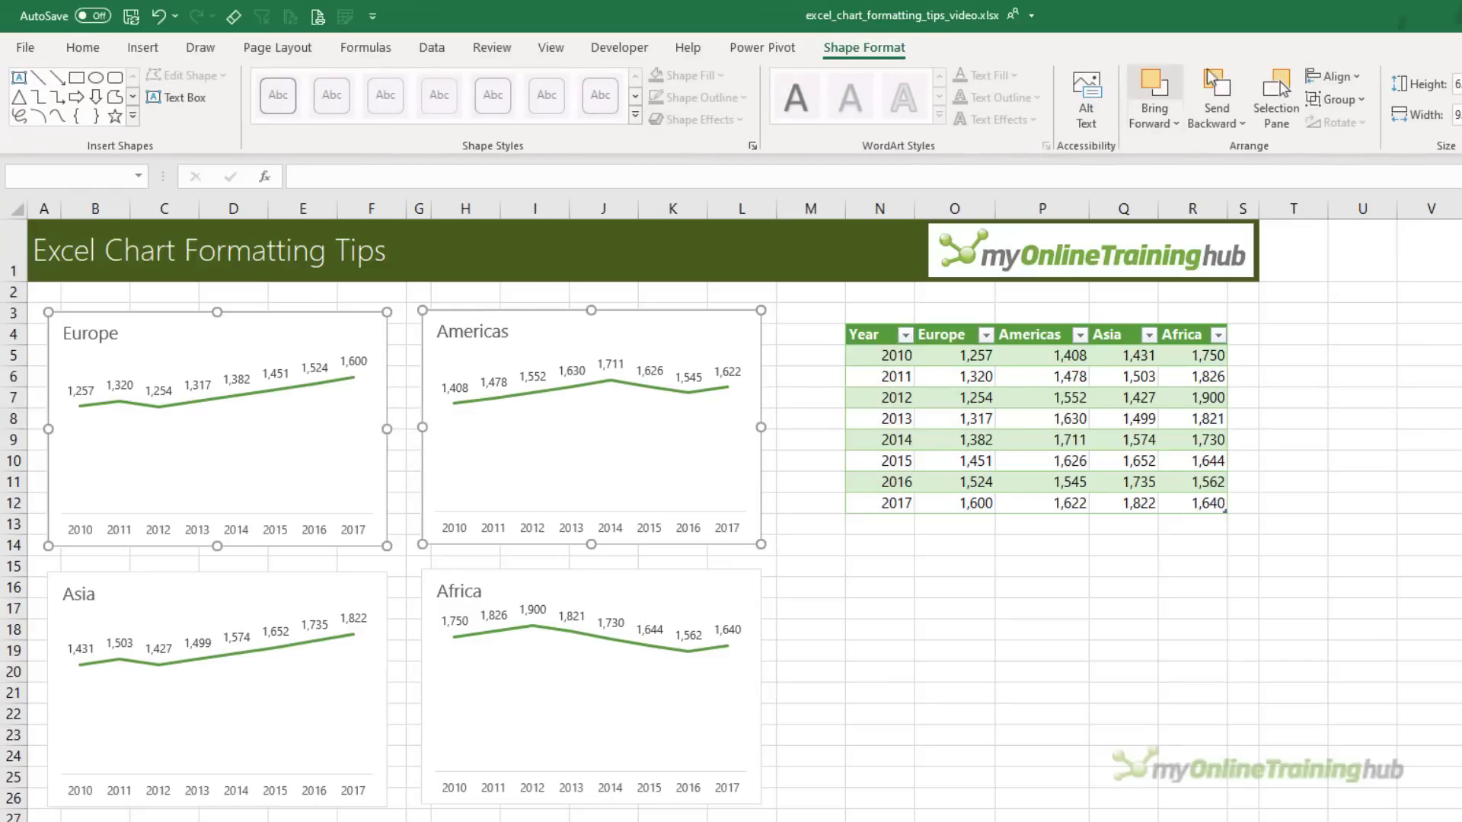
pyautogui.click(1324, 78)
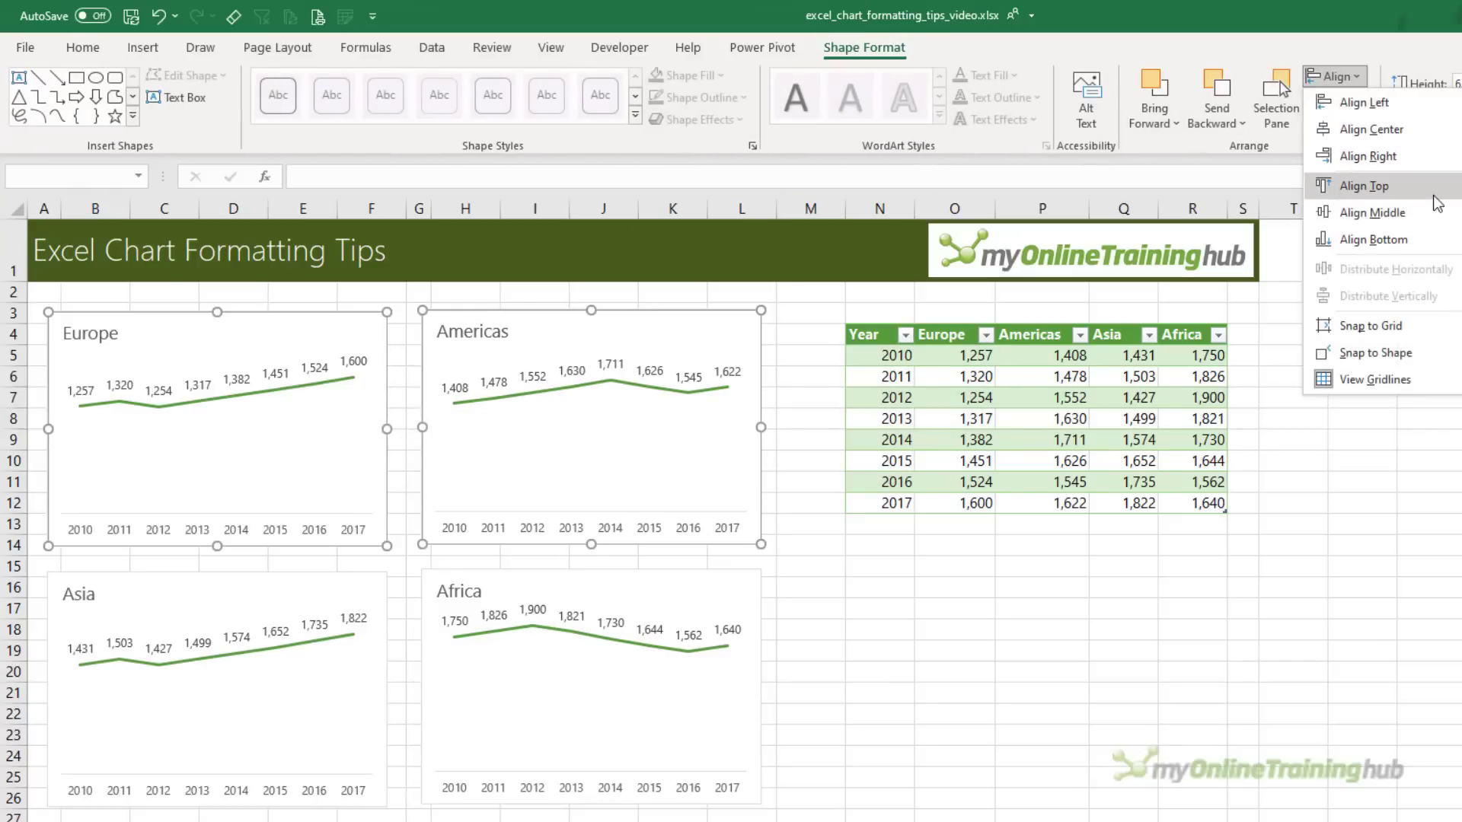
pyautogui.click(1434, 196)
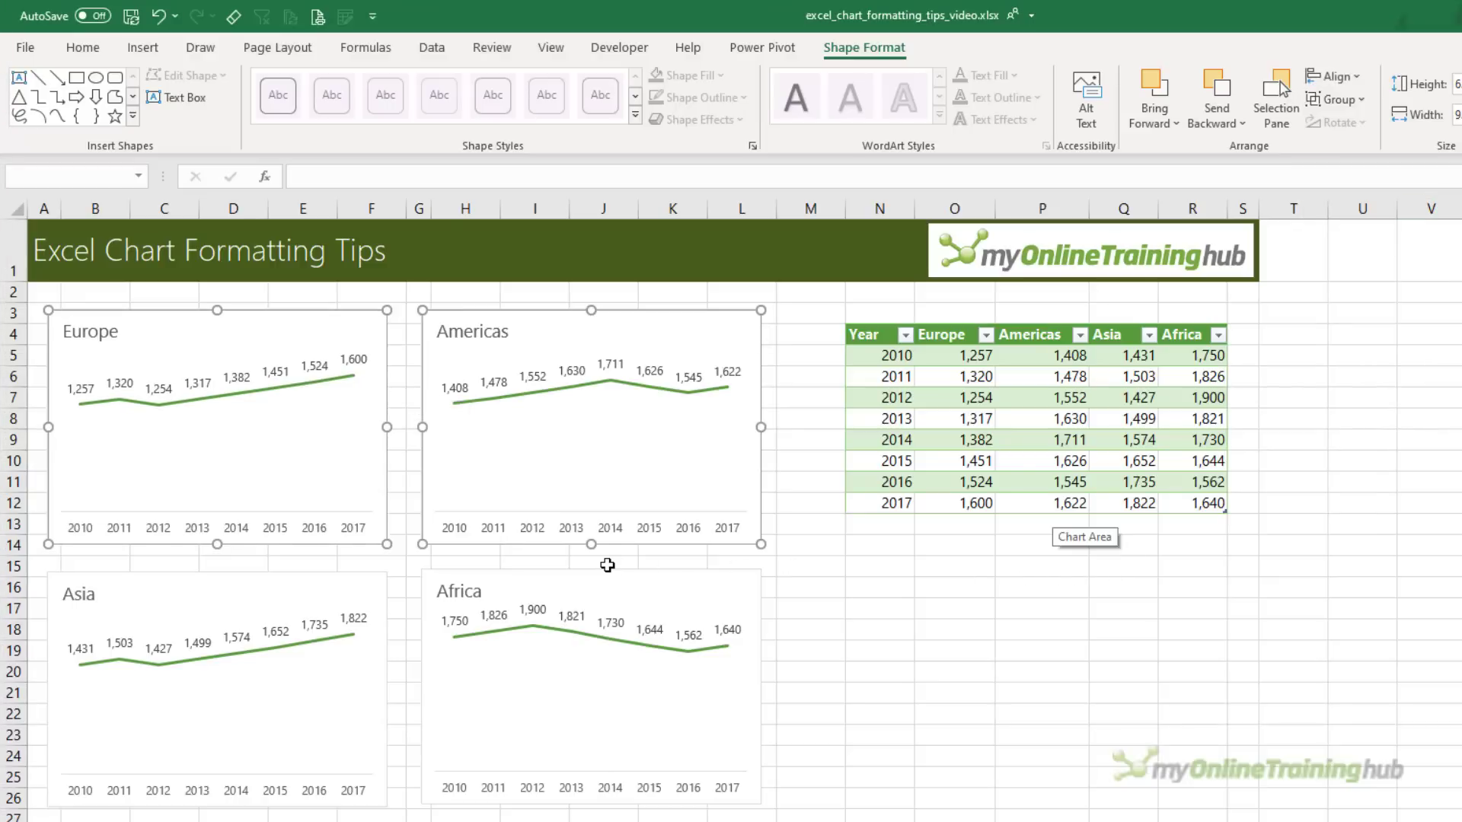
# - Move the Africa chart up beside Americas and select all three top-row charts for aligning
pyautogui.moveTo(606, 568); pyautogui.dragTo(995, 312)
pyautogui.keyDown('ctrl'); pyautogui.click(581, 313); pyautogui.keyUp('ctrl')
pyautogui.keyDown('ctrl'); pyautogui.click(353, 314); pyautogui.keyUp('ctrl')
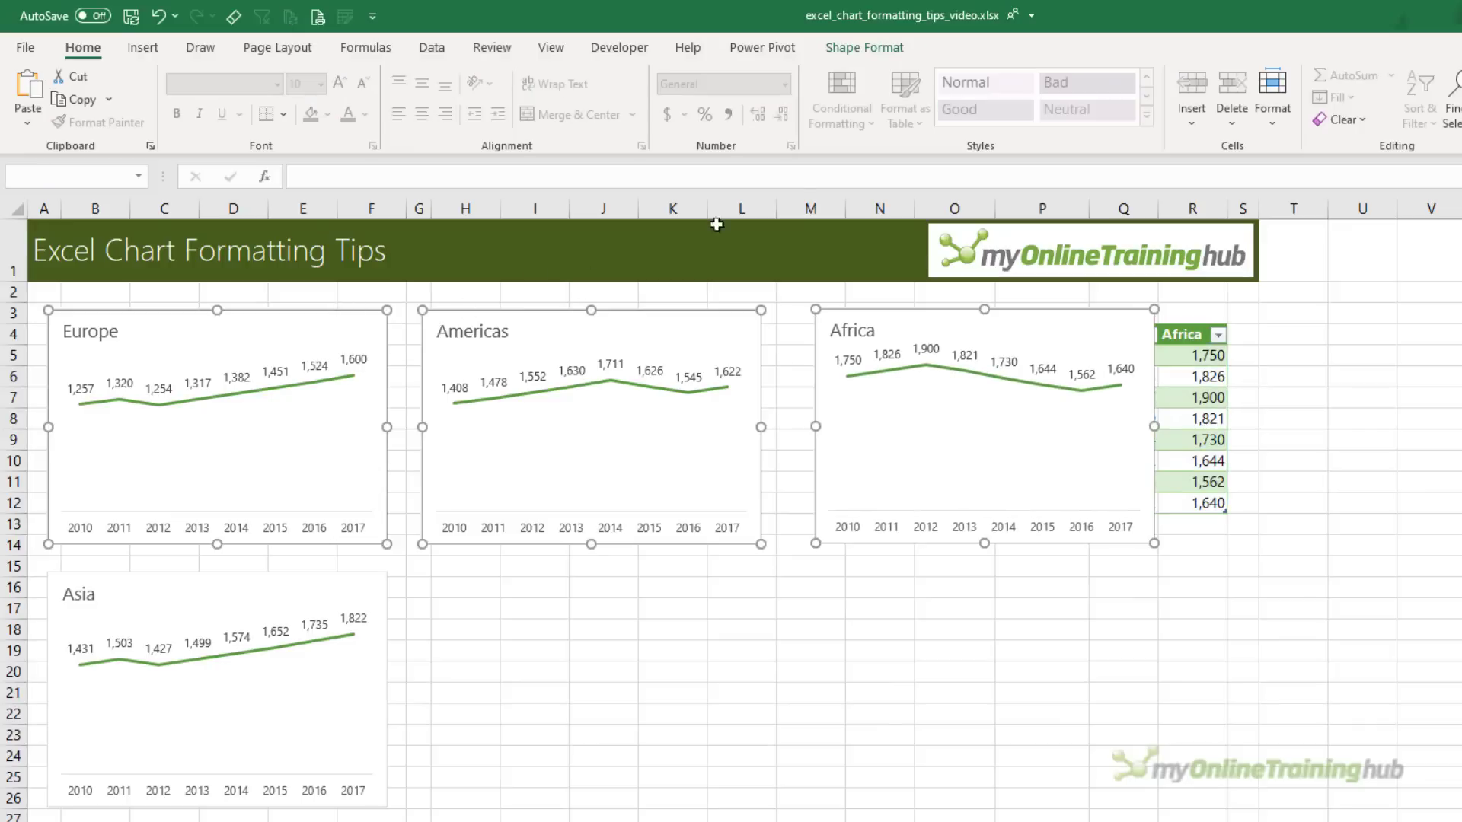
pyautogui.click(877, 51)
pyautogui.click(1334, 76)
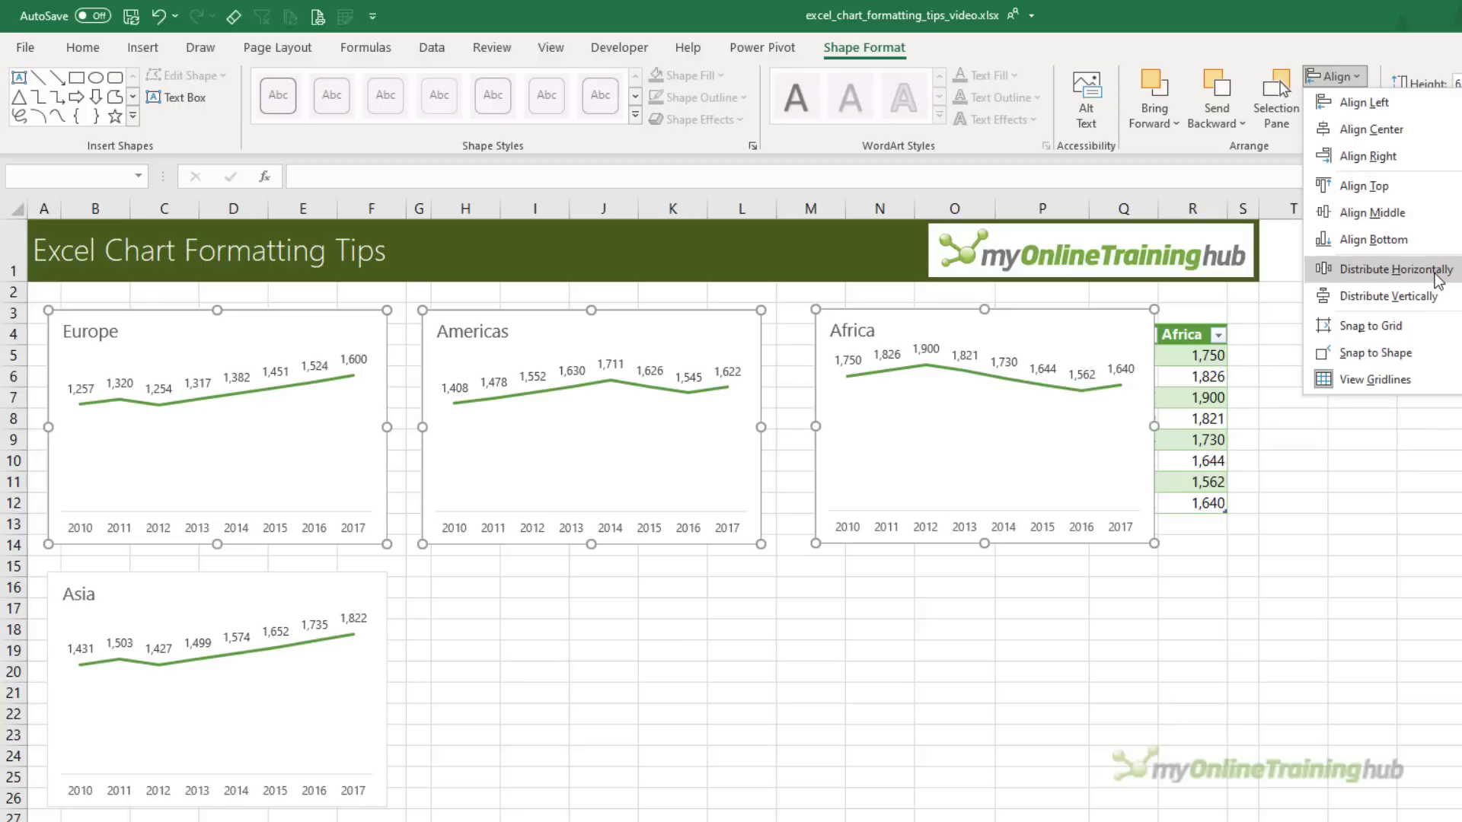
# - Distribute the top row horizontally, then return Africa below Americas, snapped and resized to cells
pyautogui.click(1395, 269)
pyautogui.press('Escape')
pyautogui.keyDown('alt'); pyautogui.click(967, 317); pyautogui.keyUp('alt')
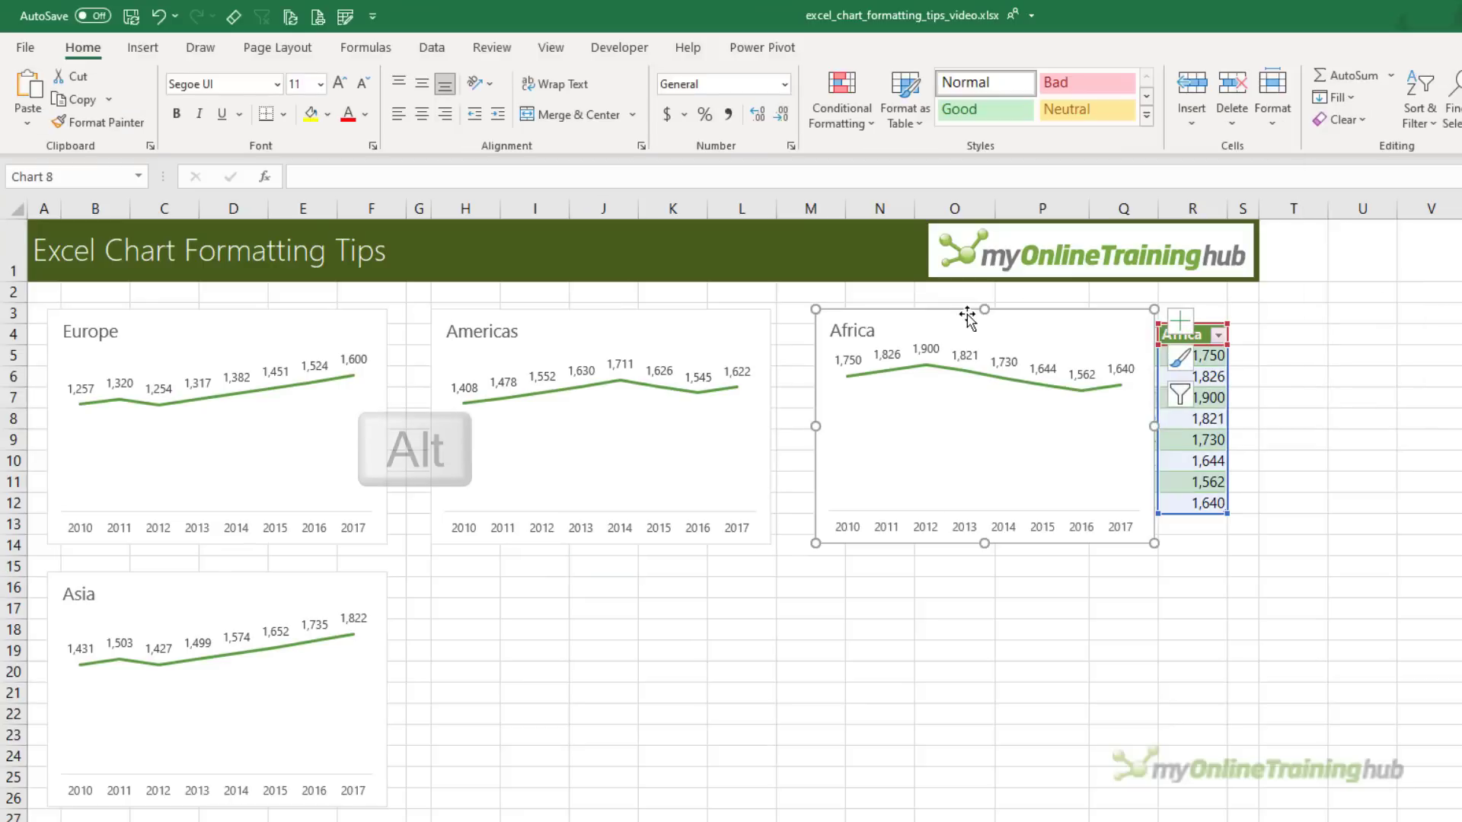
pyautogui.moveTo(969, 313); pyautogui.dragTo(577, 583)
pyautogui.moveTo(770, 812); pyautogui.dragTo(771, 808)
# - Snap the Asia, Europe and Americas charts' positions and edges to cell boundaries
pyautogui.click(381, 667)
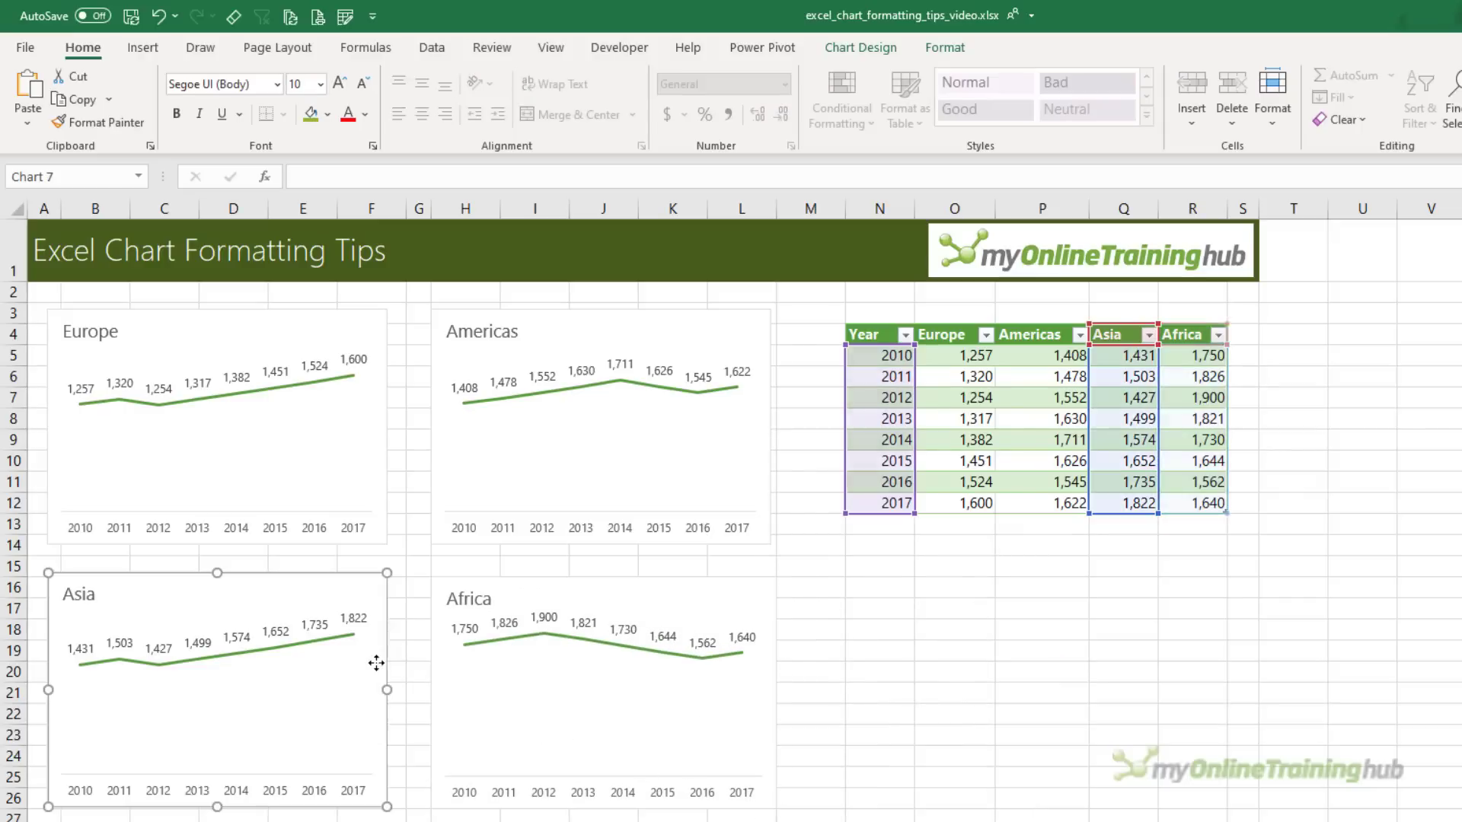
pyautogui.moveTo(261, 571); pyautogui.dragTo(275, 576)
pyautogui.moveTo(399, 811); pyautogui.dragTo(406, 808)
pyautogui.click(305, 457)
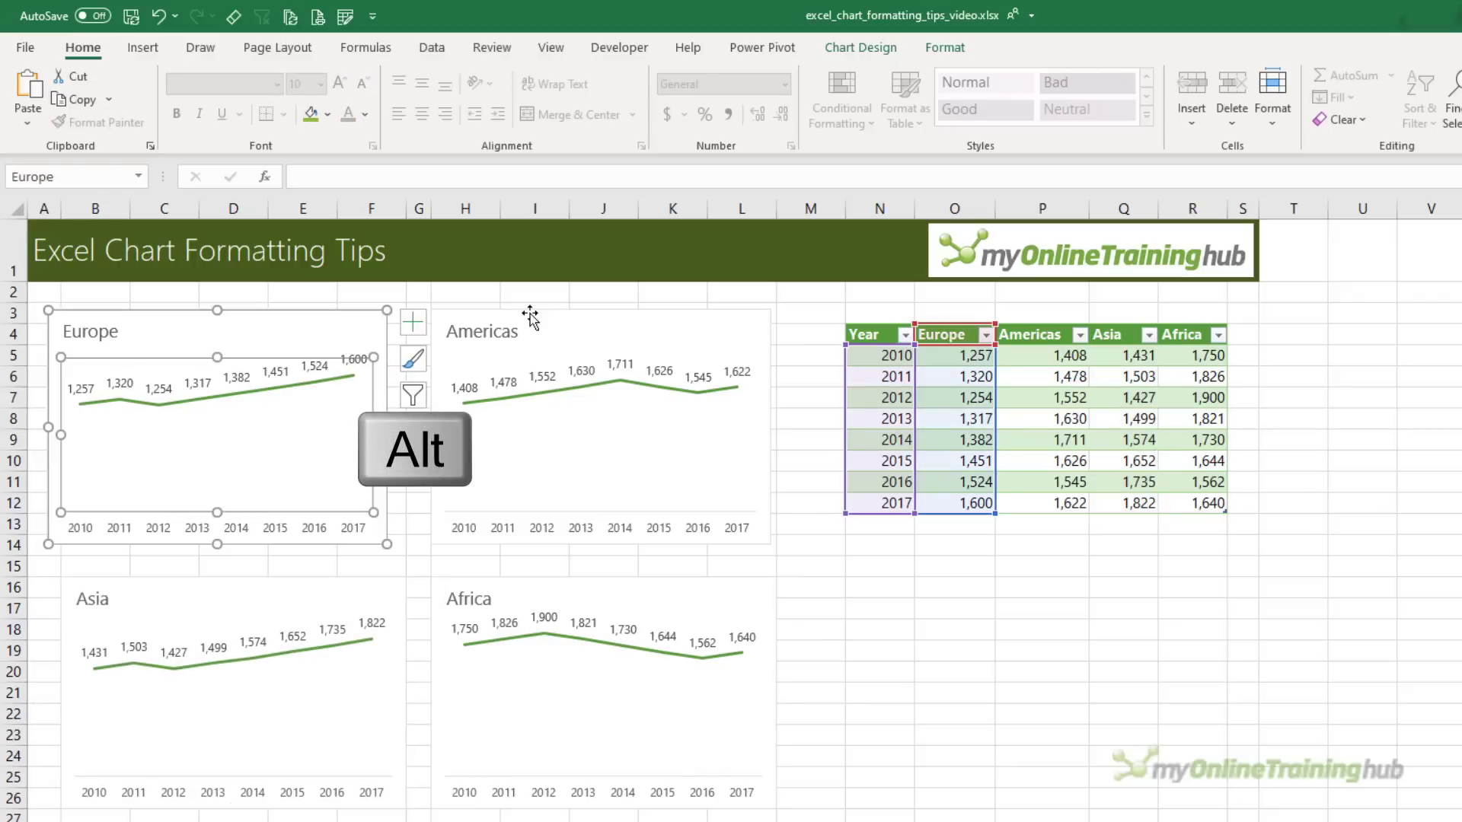
pyautogui.moveTo(530, 316); pyautogui.dragTo(529, 306)
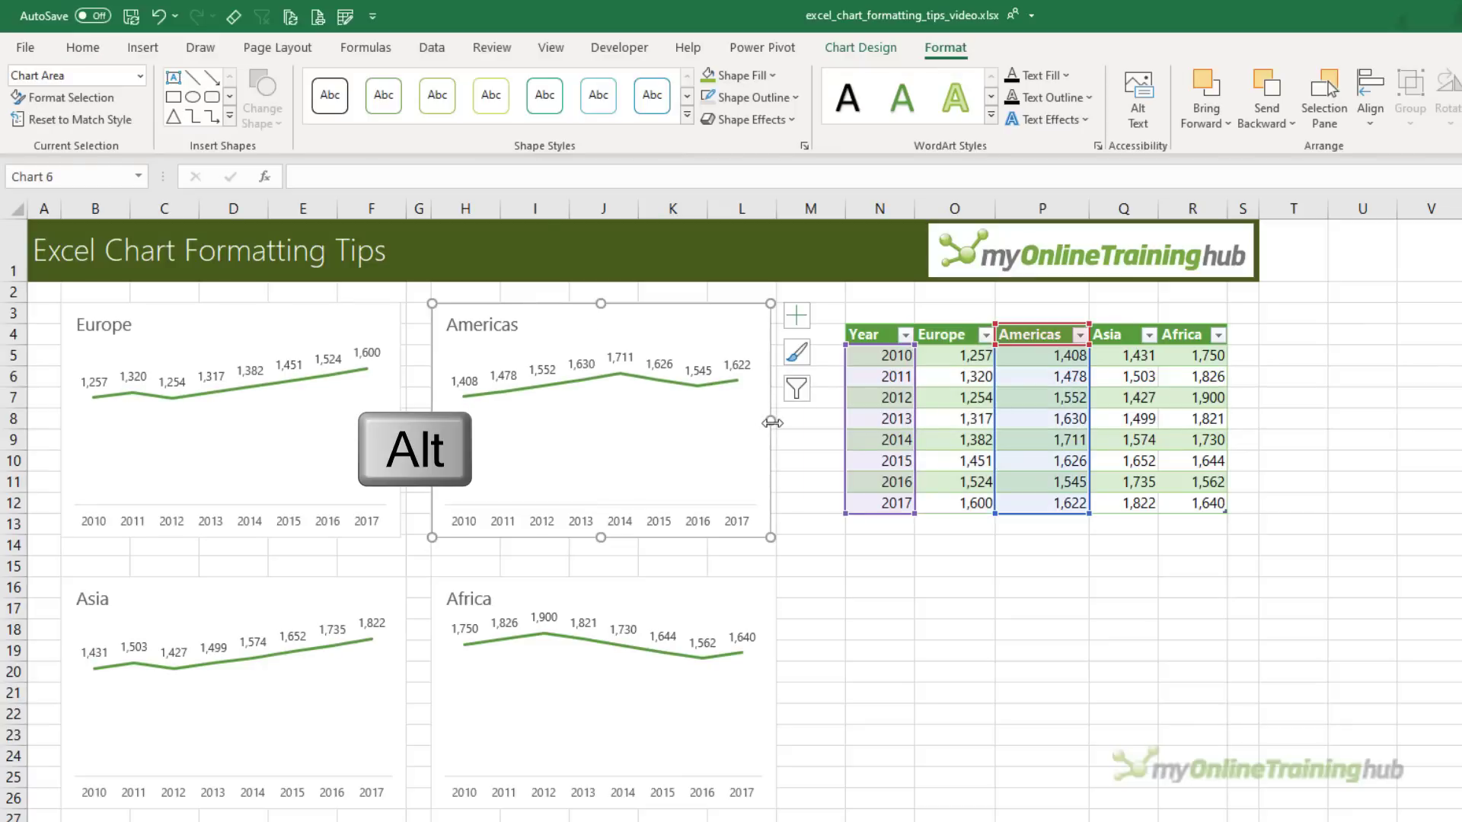
pyautogui.moveTo(772, 423); pyautogui.dragTo(777, 418)
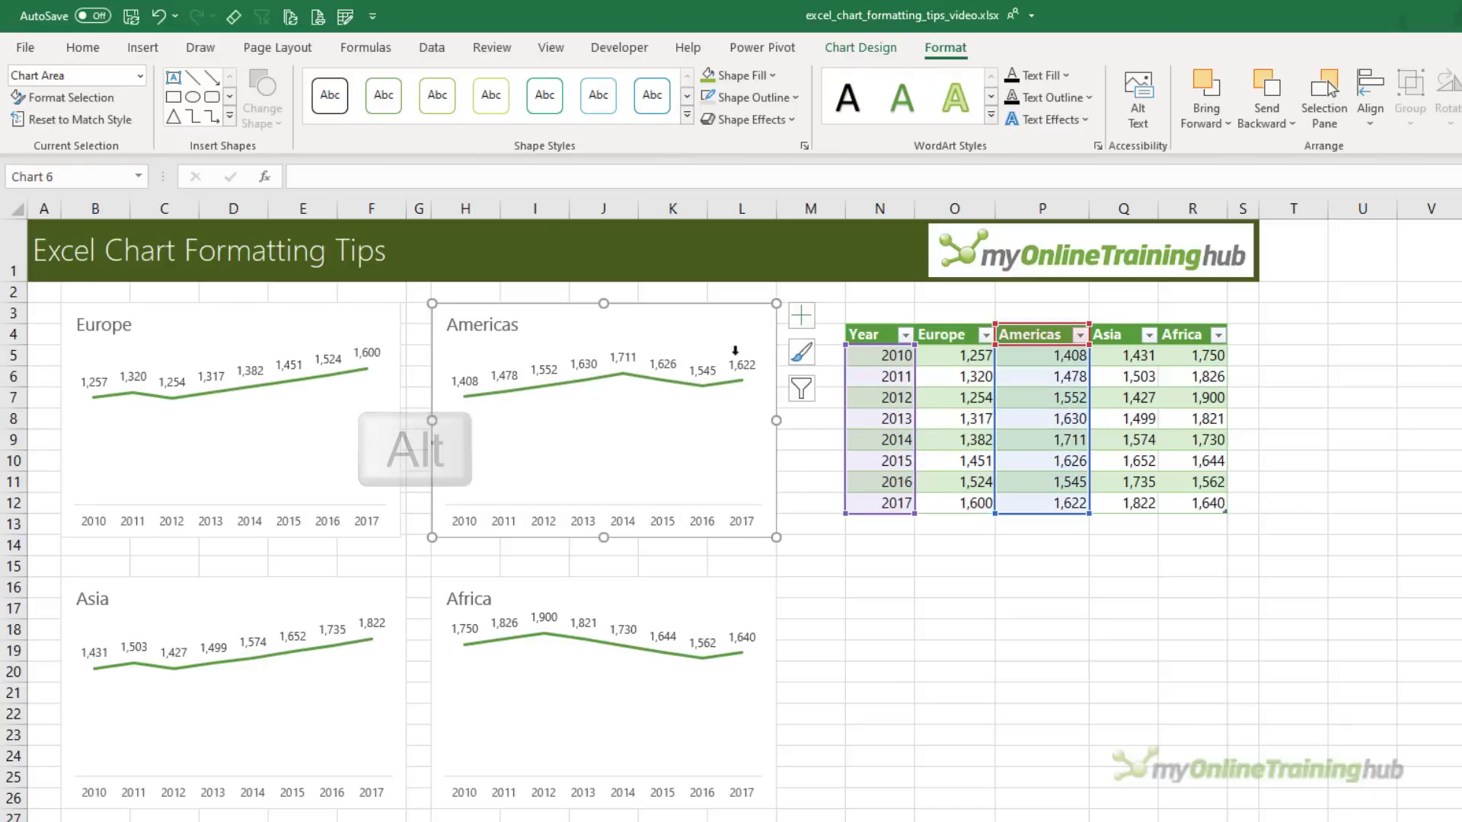
# - Hide the worksheet gridlines from the View tab
pyautogui.click(540, 48)
pyautogui.click(449, 291)
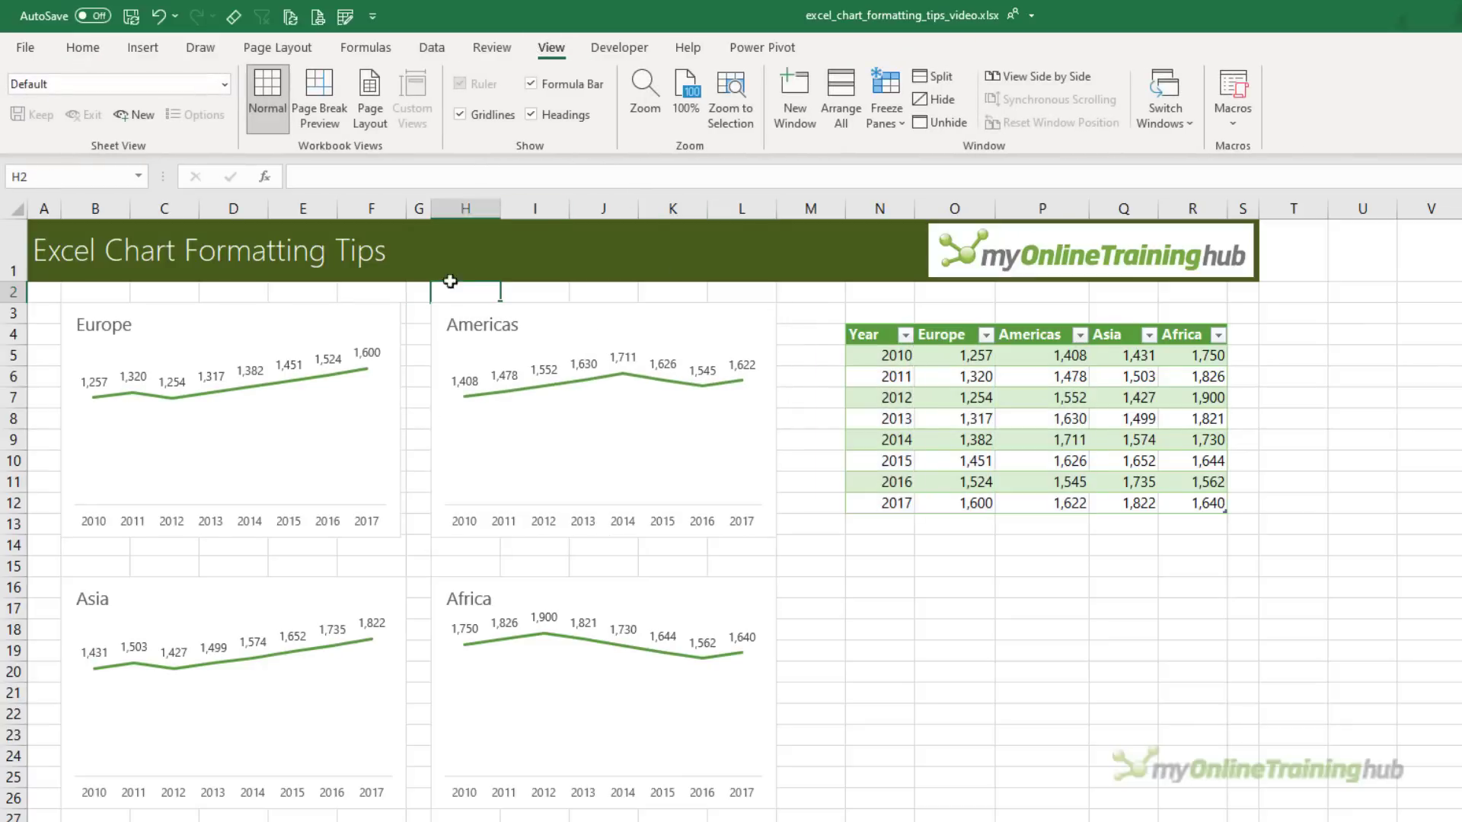
pyautogui.click(460, 114)
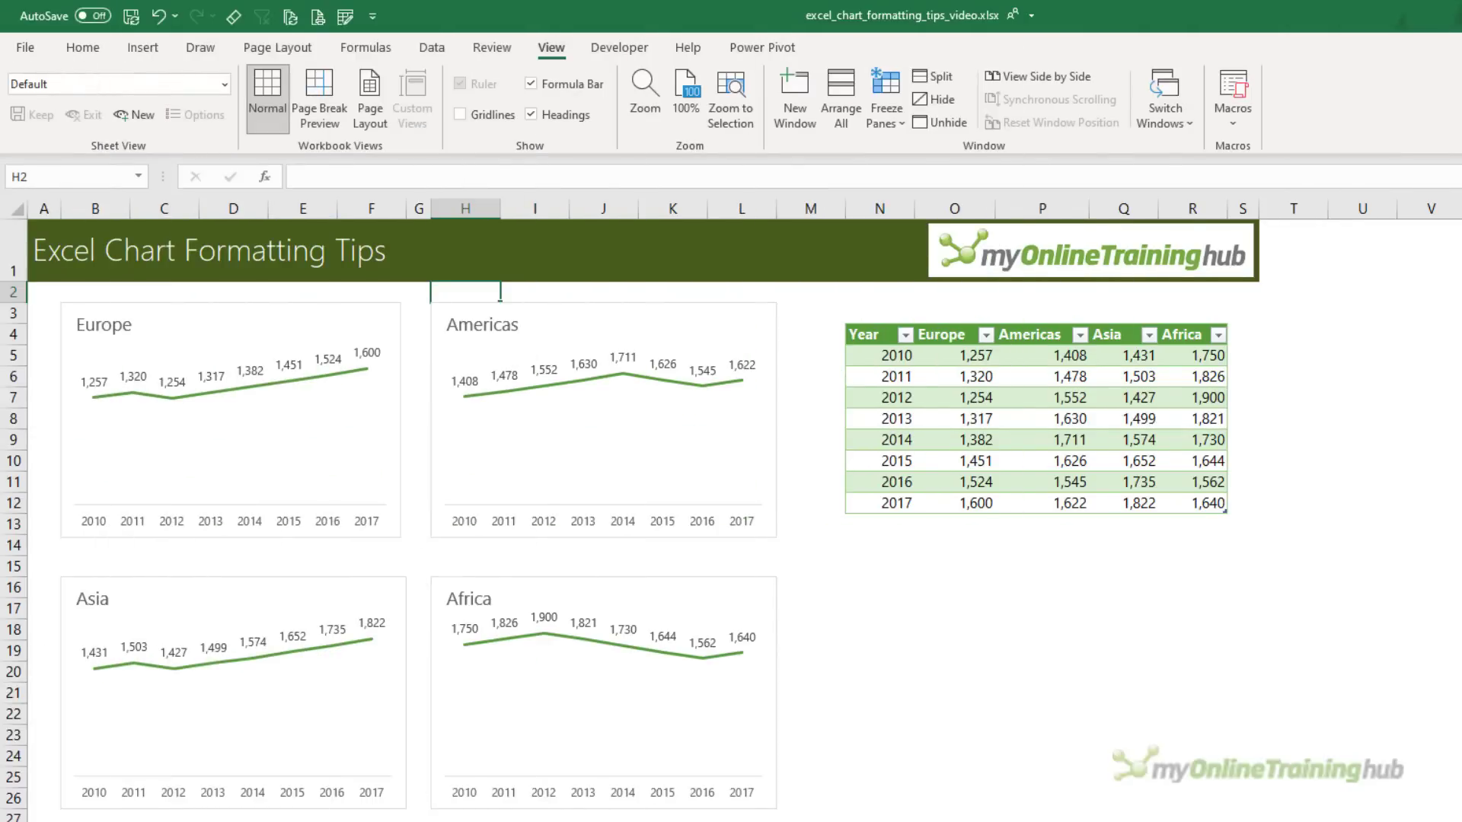
# - Copy the Americas and Africa charts to the right of the originals, kept level with them
pyautogui.click(552, 313)
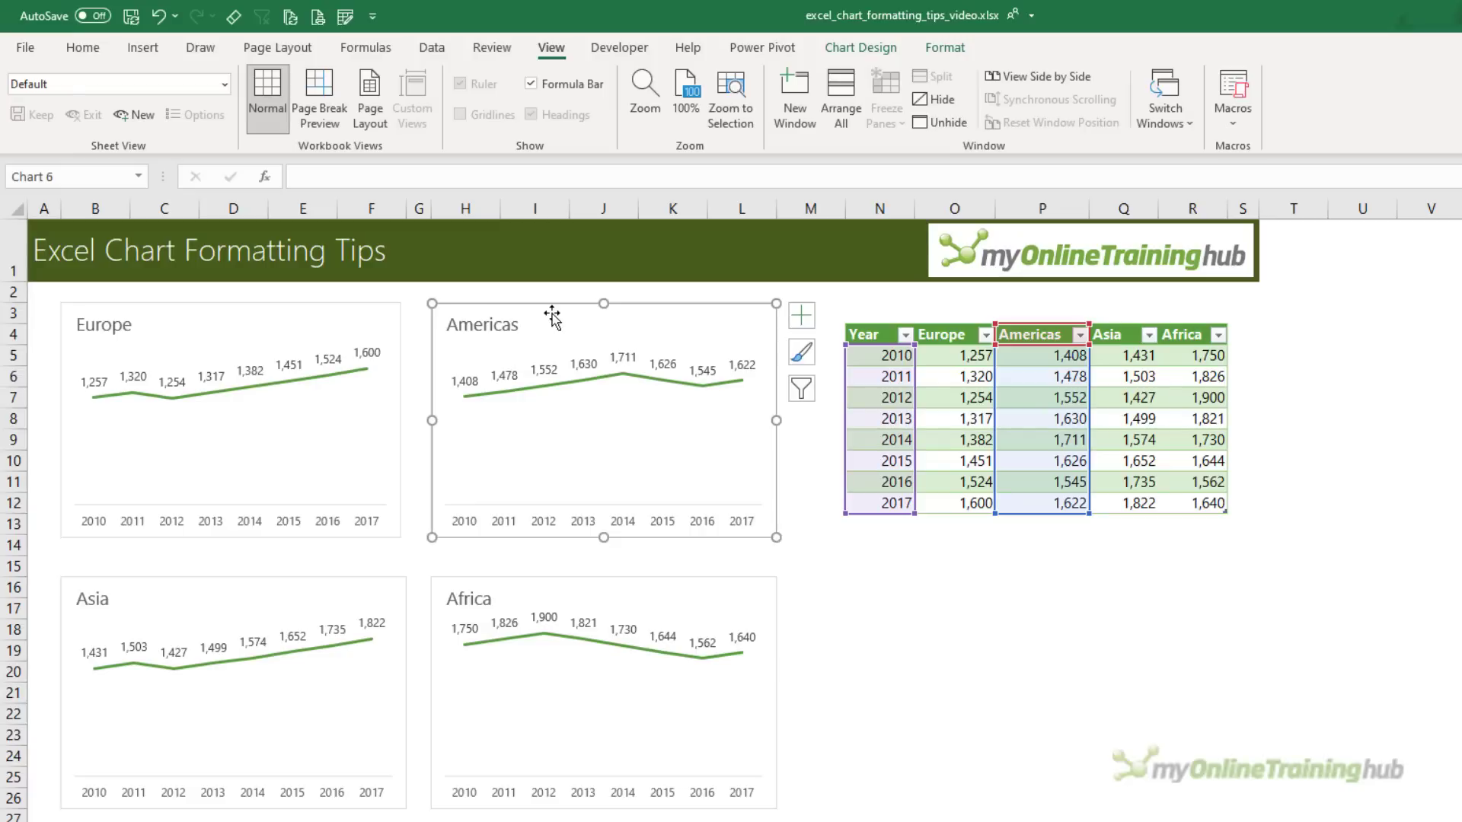
pyautogui.press('ctrl')
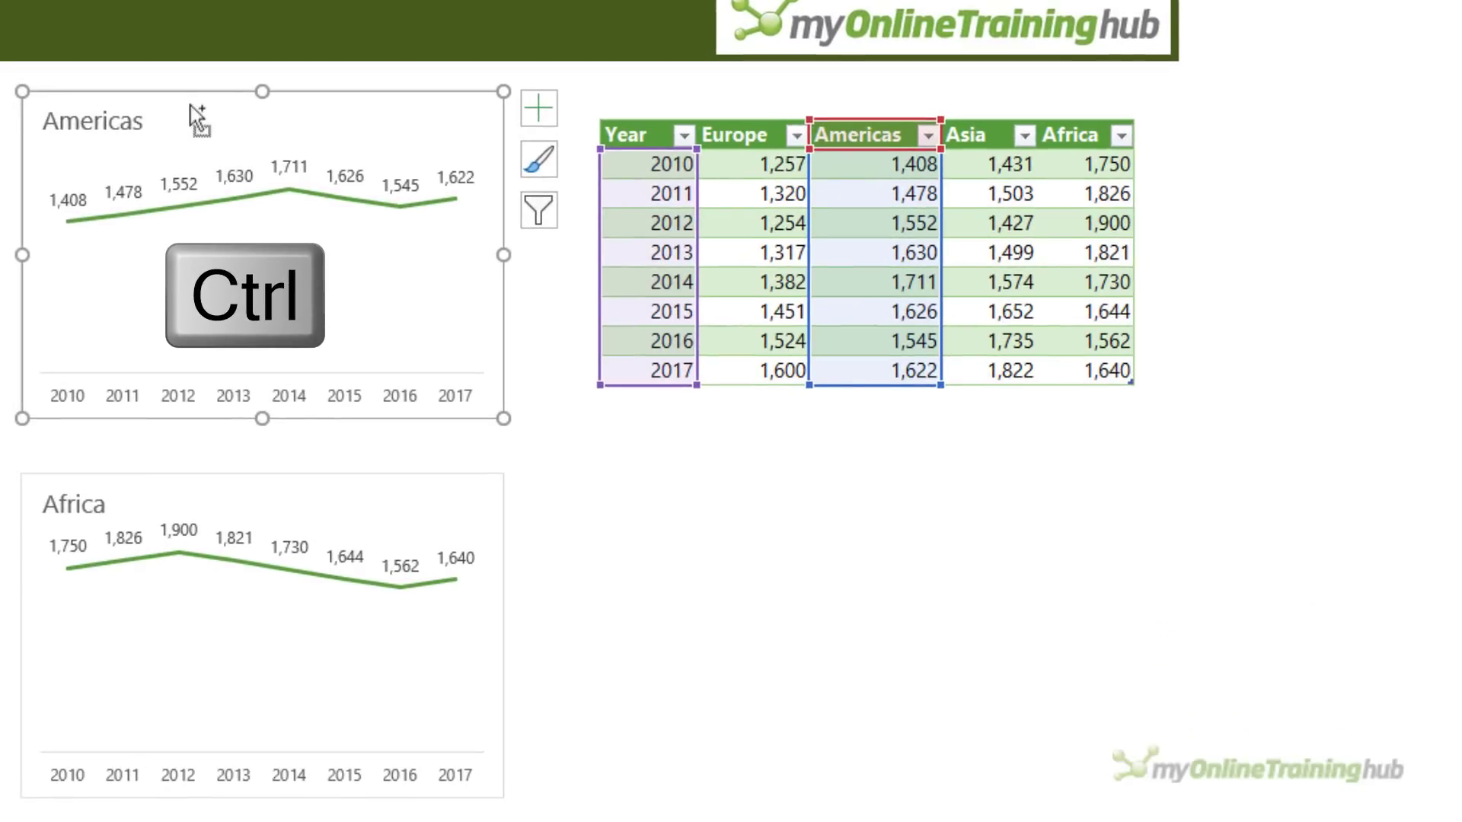
pyautogui.moveTo(194, 98); pyautogui.dragTo(716, 101)
pyautogui.press('shift')
pyautogui.click(319, 480)
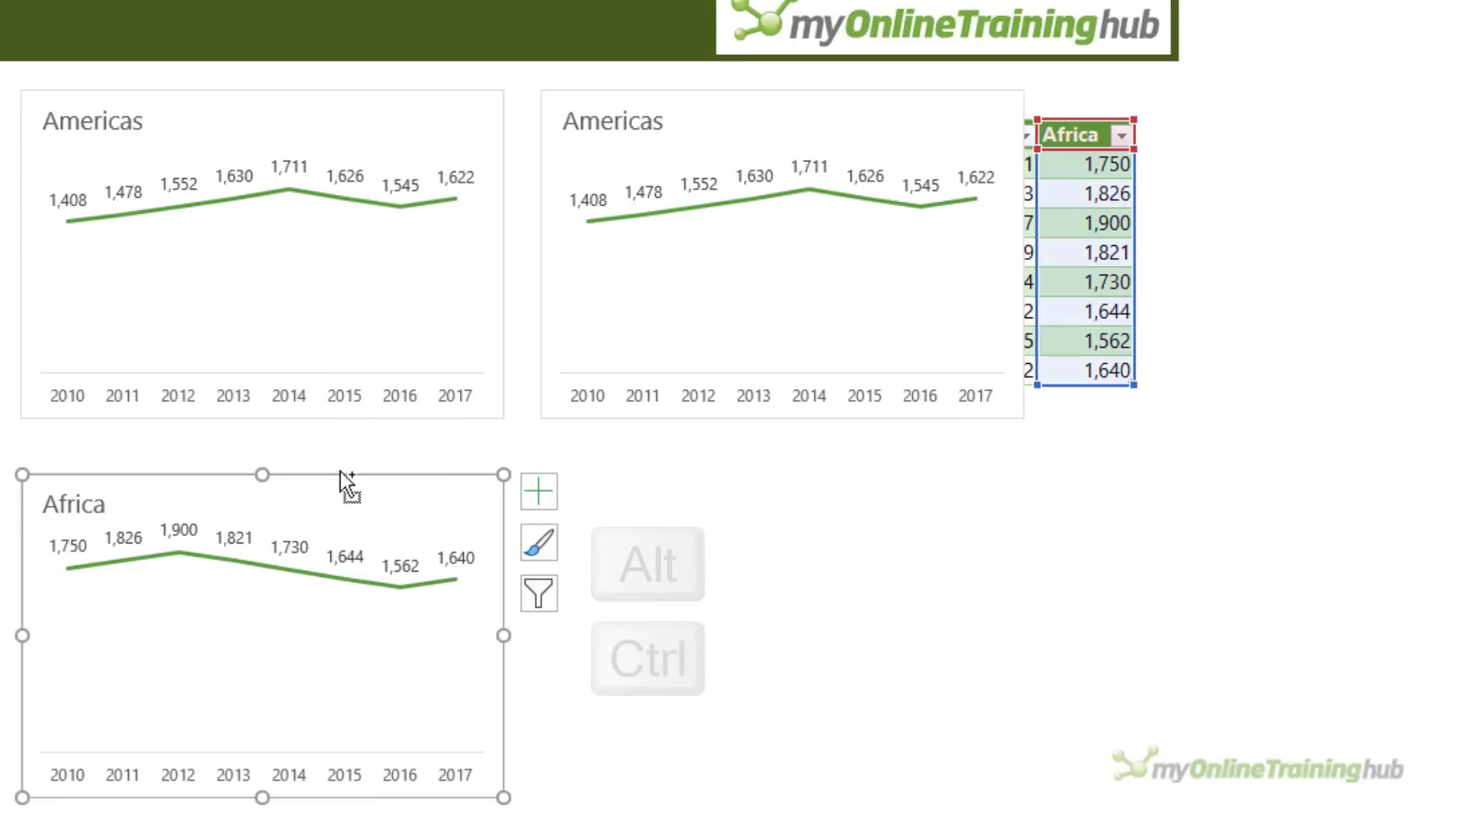
pyautogui.moveTo(343, 482); pyautogui.dragTo(879, 542)
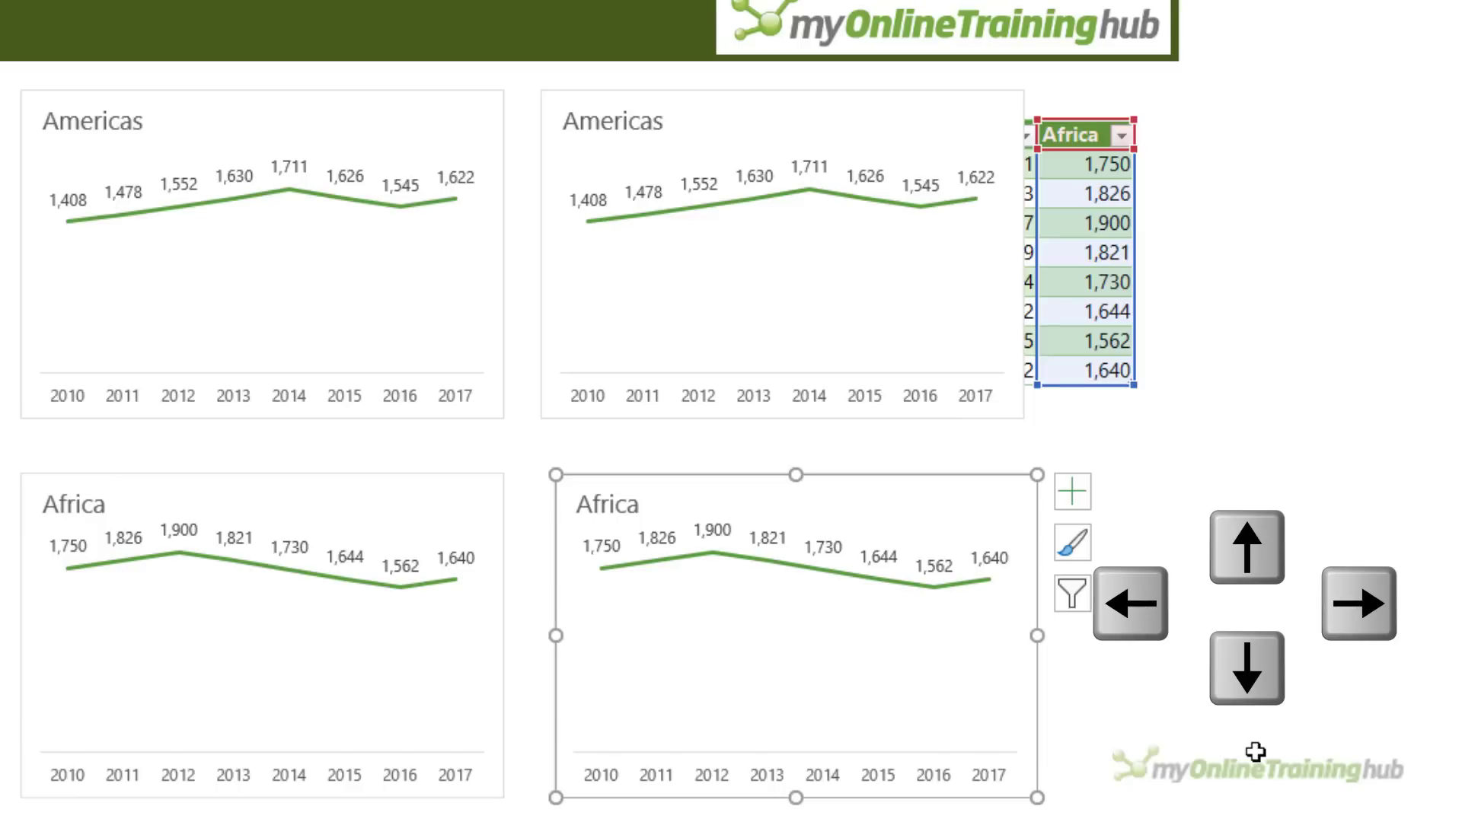
# - Nudge the copied Africa chart into alignment using the arrow keys
pyautogui.press('Up')
pyautogui.press('Down')
pyautogui.press('Up')
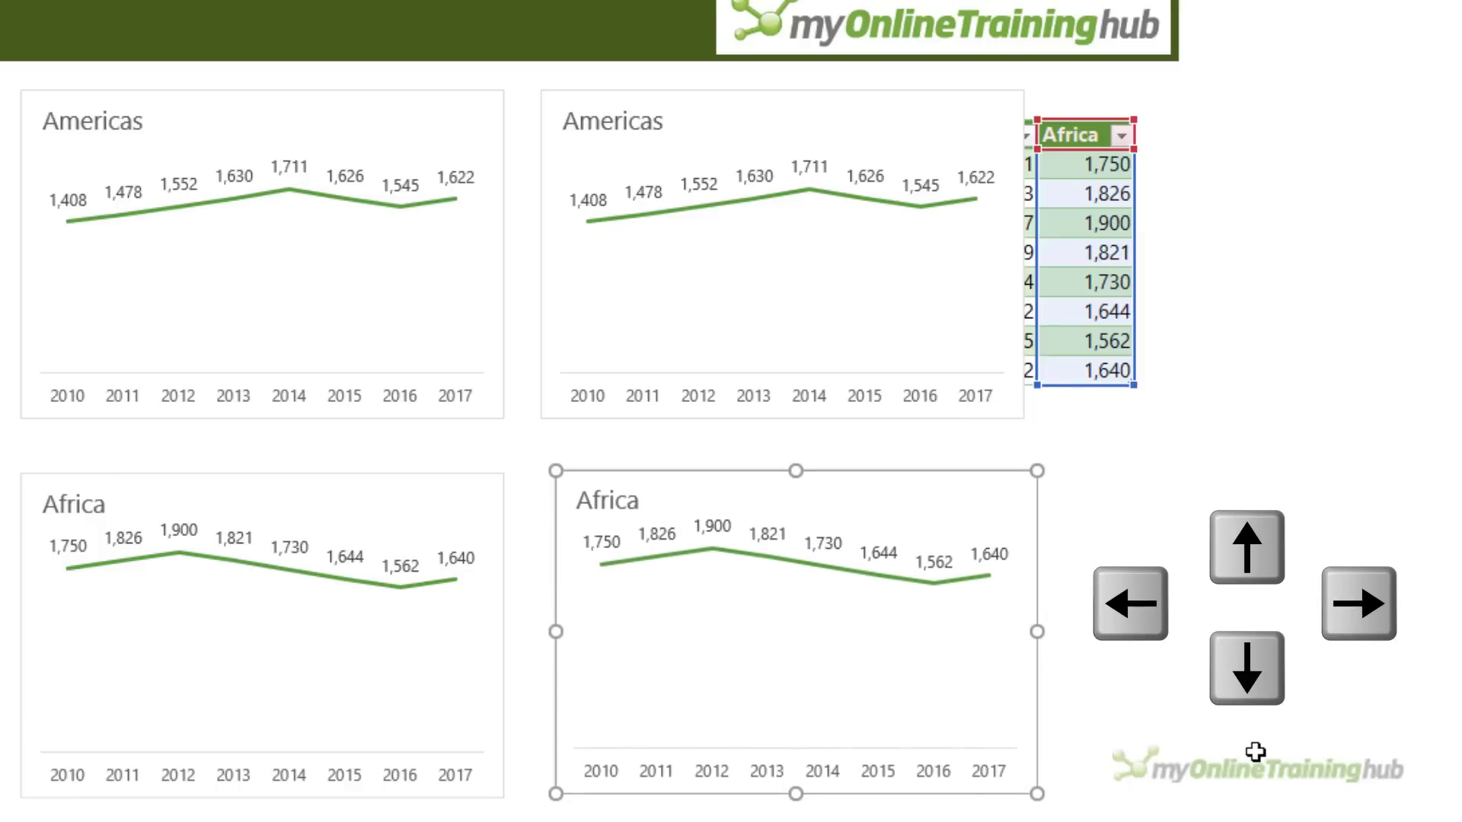
pyautogui.press('Down')
pyautogui.press('Left')
pyautogui.press('Right')
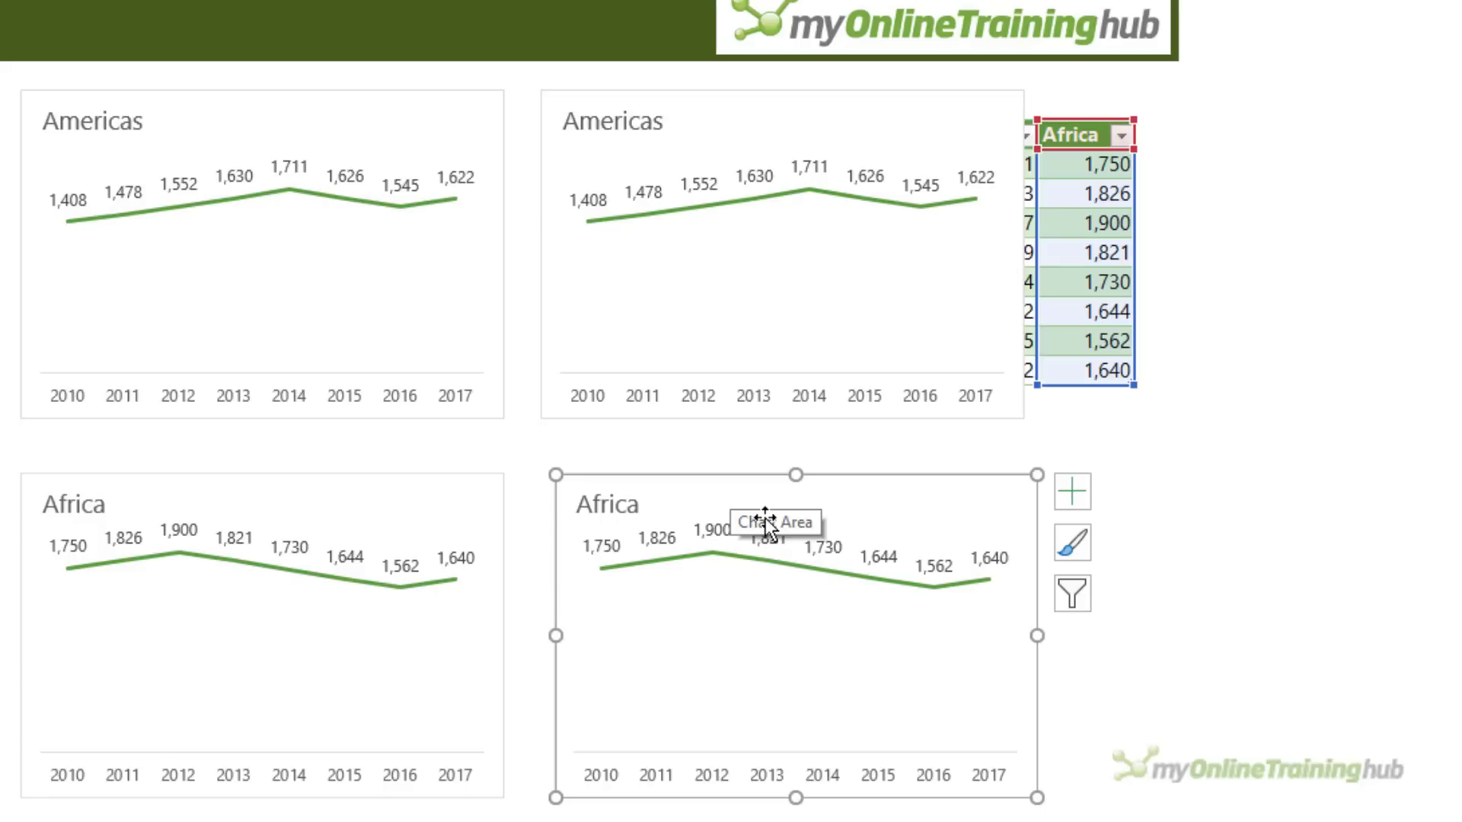
pyautogui.press('Up')
pyautogui.press('Up')
pyautogui.press('Up')
pyautogui.press('Up')
pyautogui.press('Up')
pyautogui.press('Up')
pyautogui.press('Up')
pyautogui.press('Up')
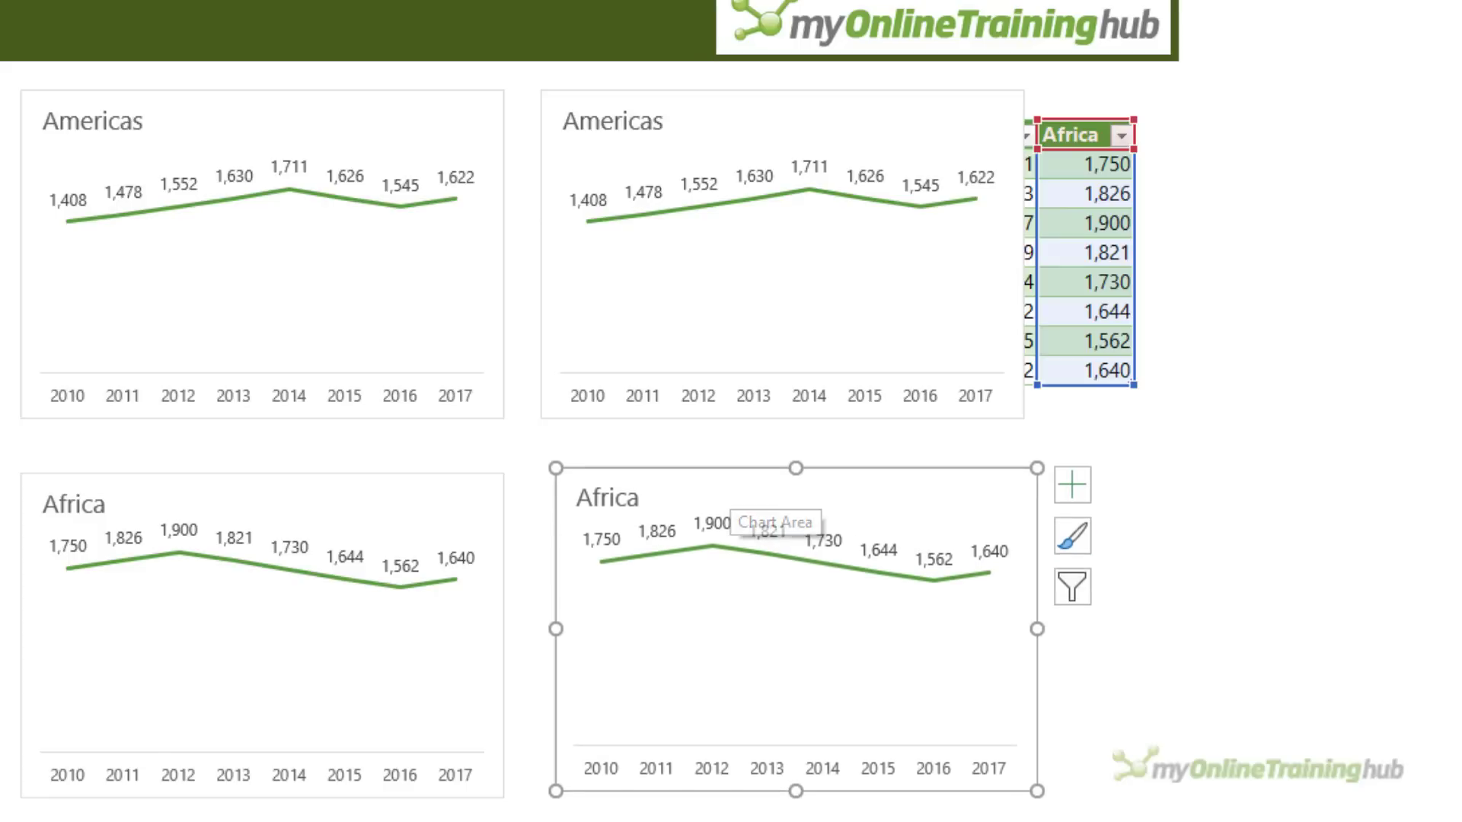
pyautogui.press('Left')
pyautogui.press('Left')
pyautogui.press('Left')
pyautogui.press('Left')
pyautogui.press('Left')
pyautogui.press('Left')
pyautogui.press('Left')
pyautogui.press('Down')
pyautogui.press('Down')
pyautogui.press('Down')
pyautogui.press('Down')
pyautogui.press('Down')
pyautogui.press('Down')
pyautogui.press('Down')
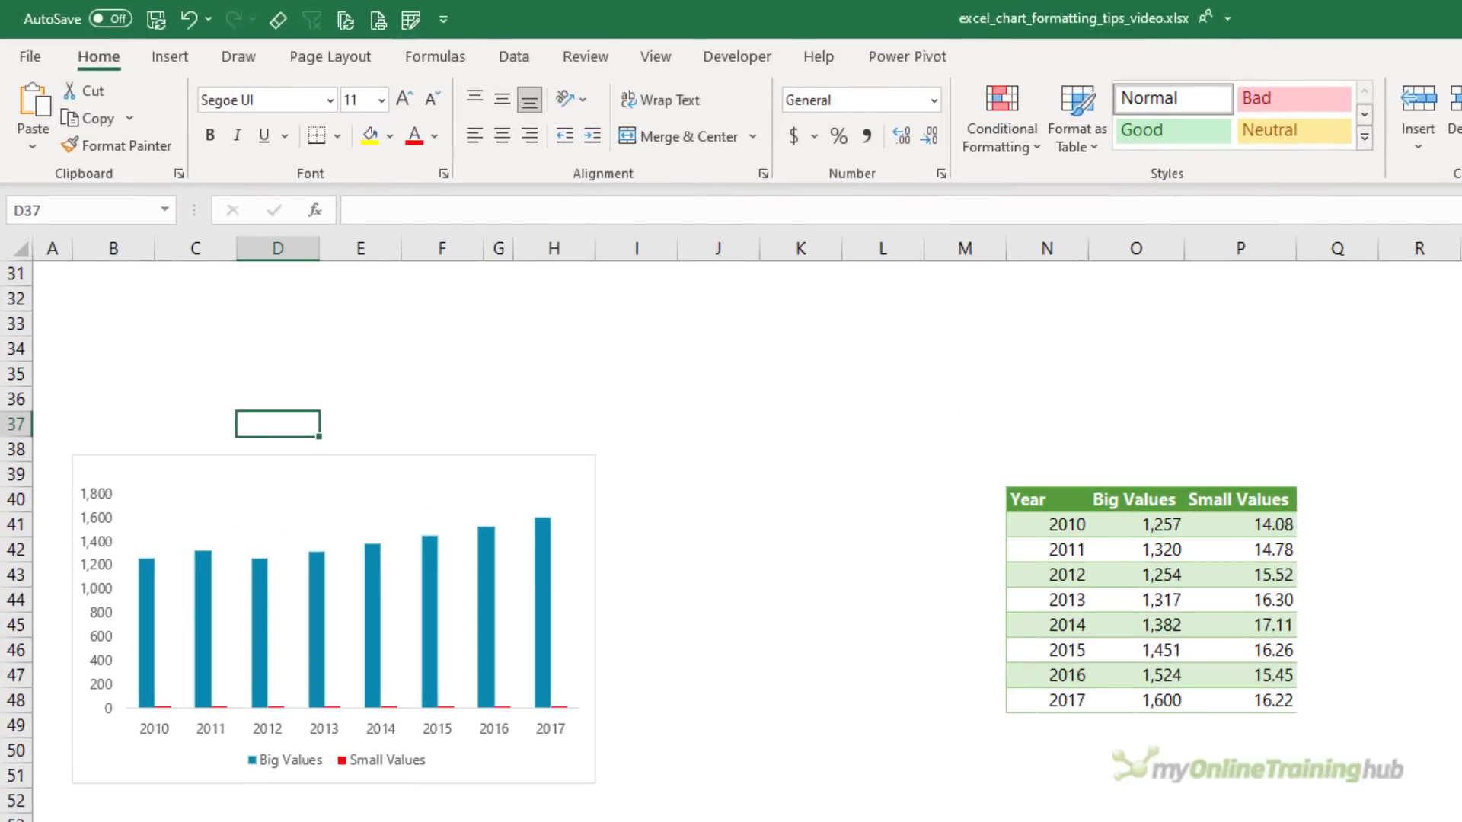
# - Select Series 'Small Values' from the Format tab's Chart Elements list after failing to click it
pyautogui.click(99, 657)
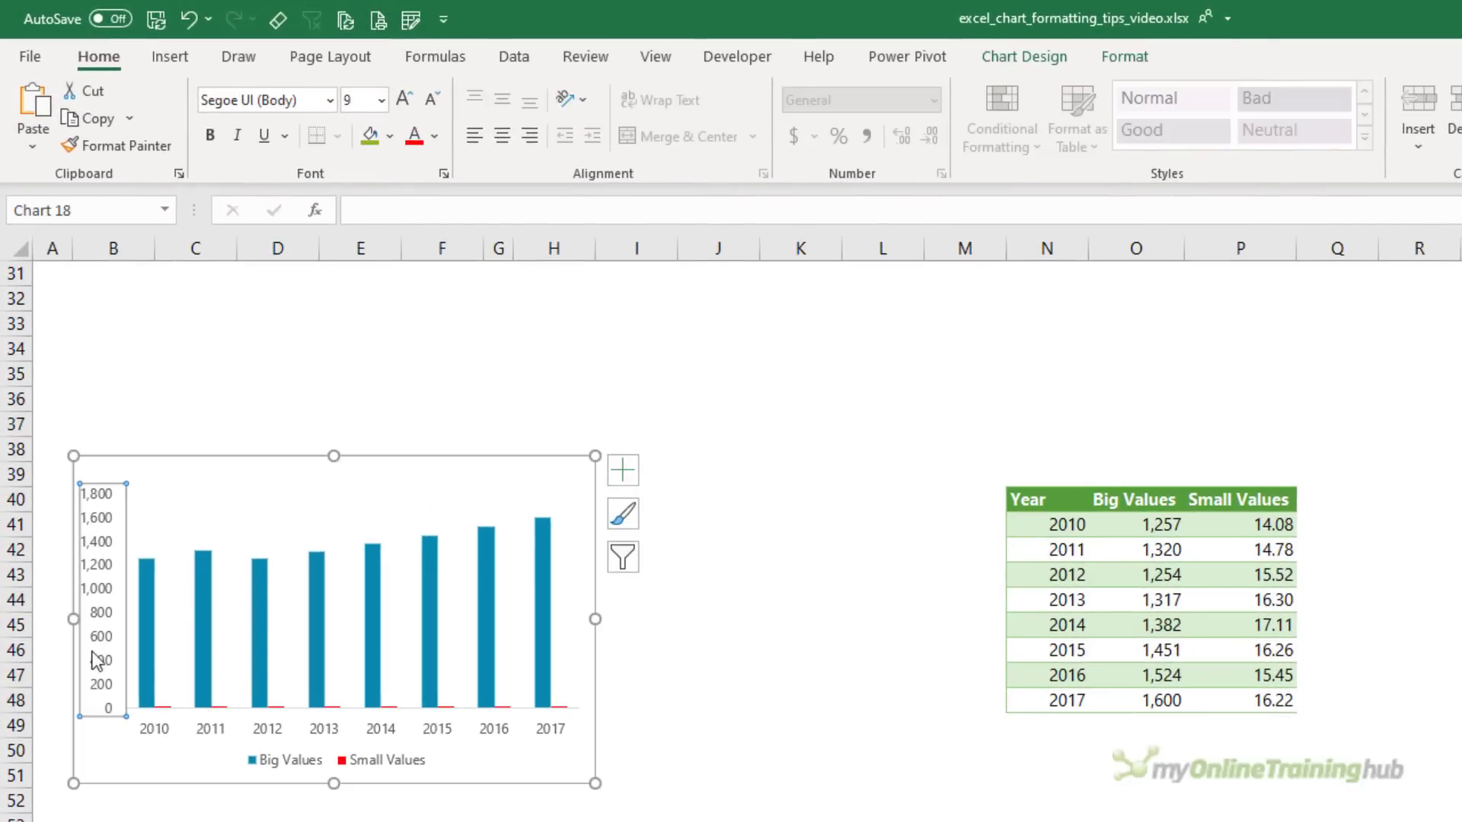
pyautogui.click(178, 734)
pyautogui.click(158, 727)
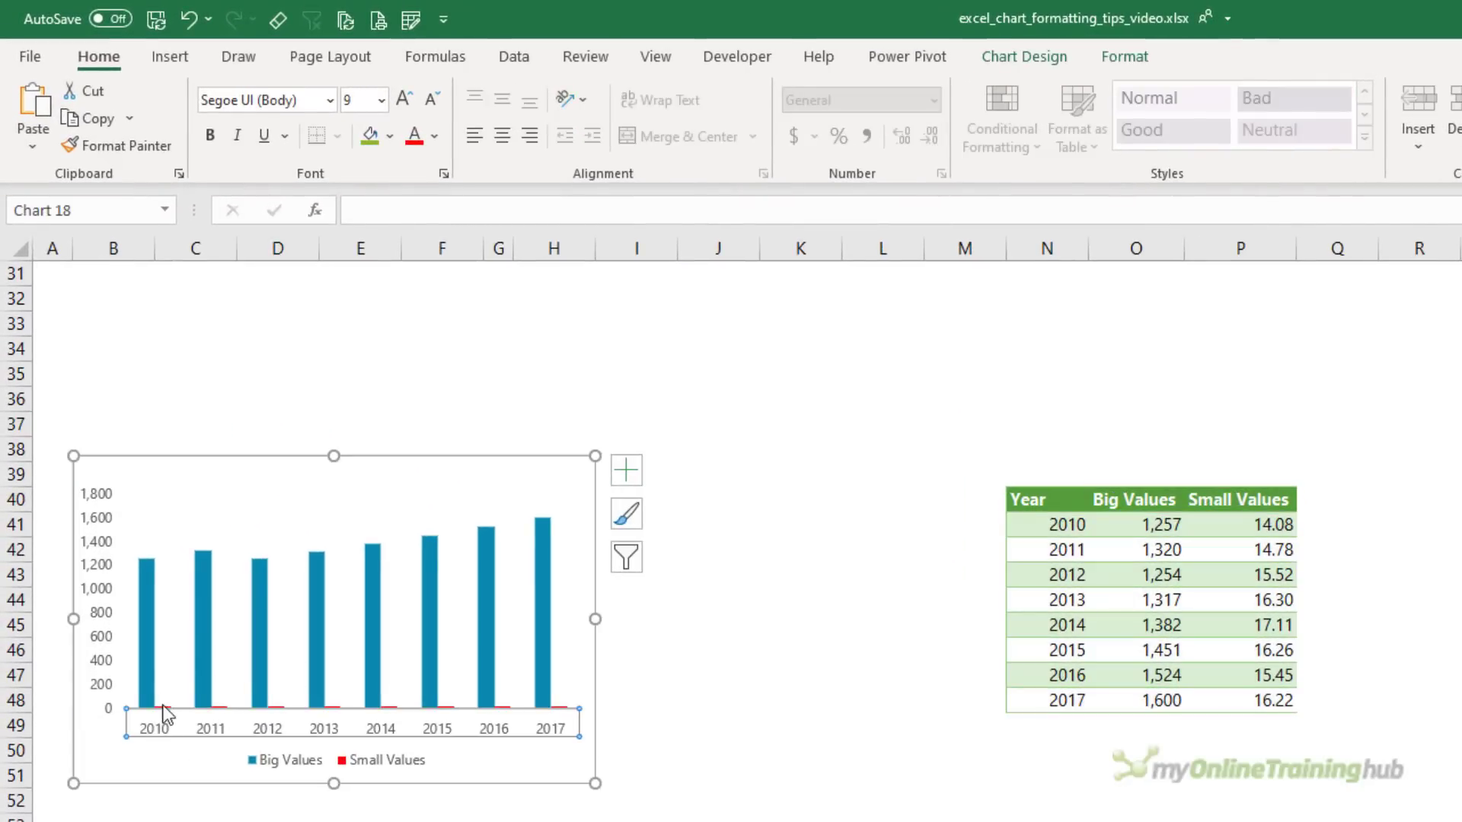
pyautogui.press('Escape')
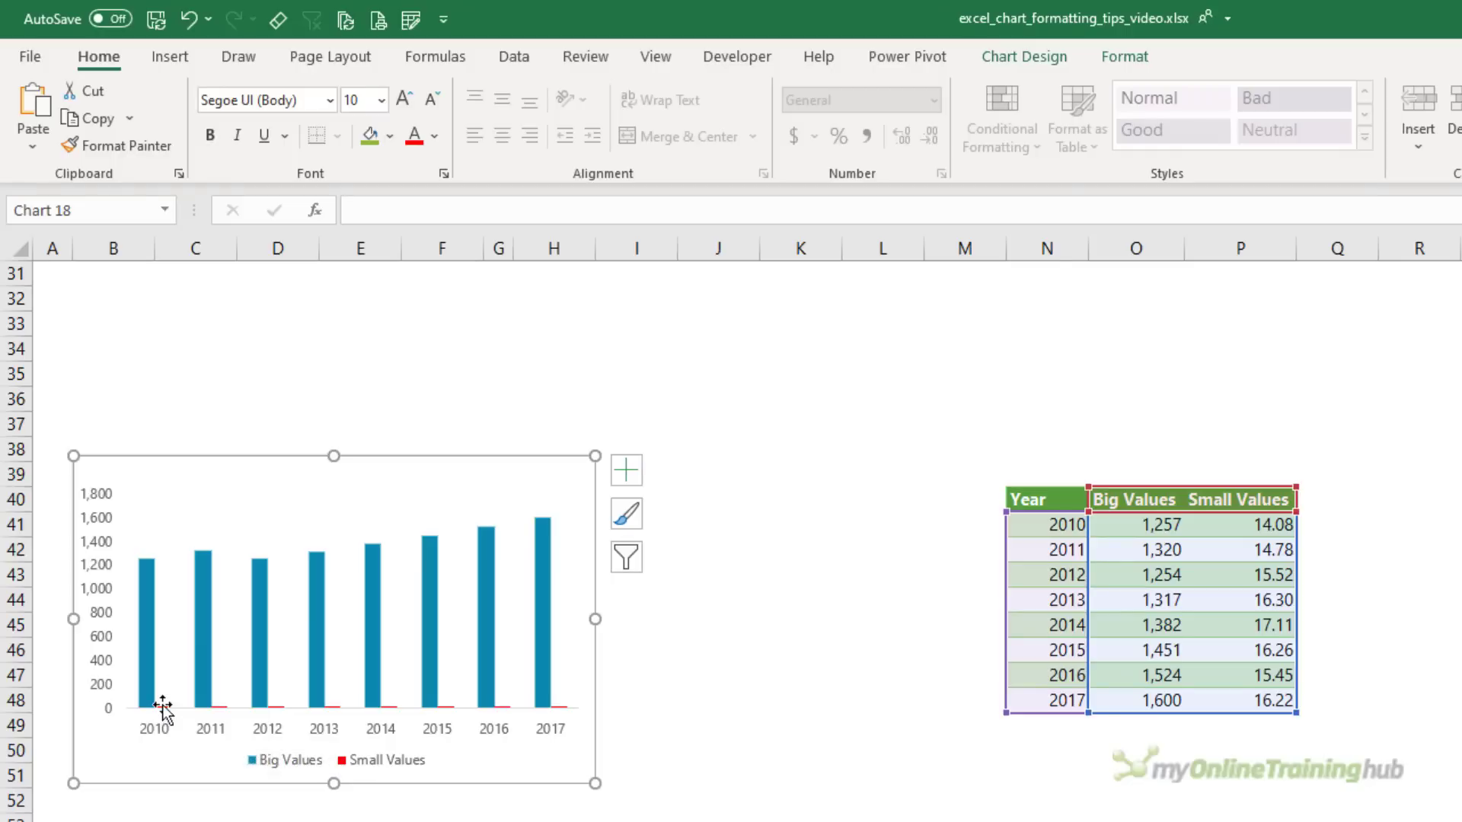
pyautogui.click(167, 715)
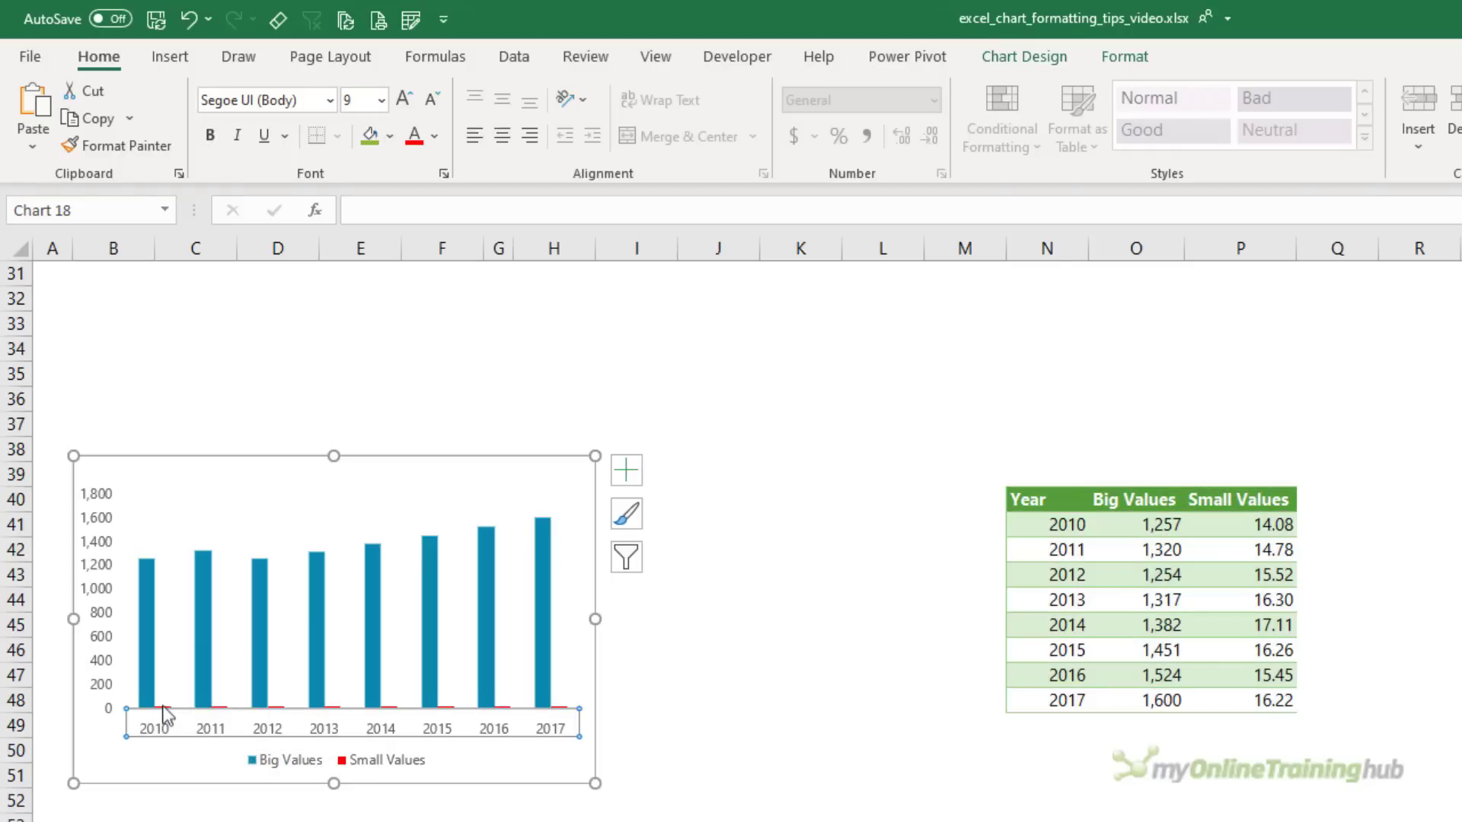
pyautogui.click(161, 699)
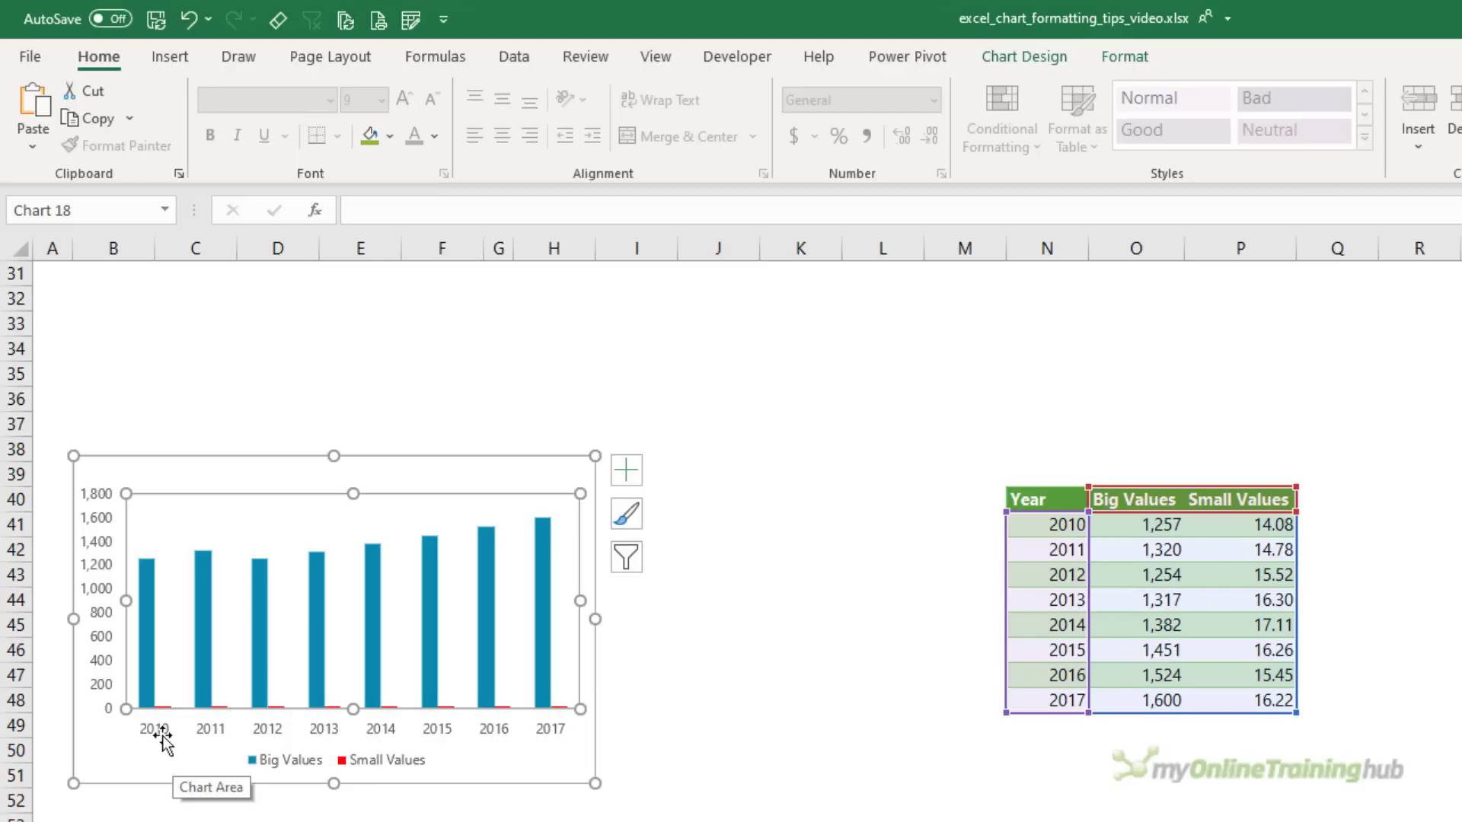
pyautogui.click(1102, 58)
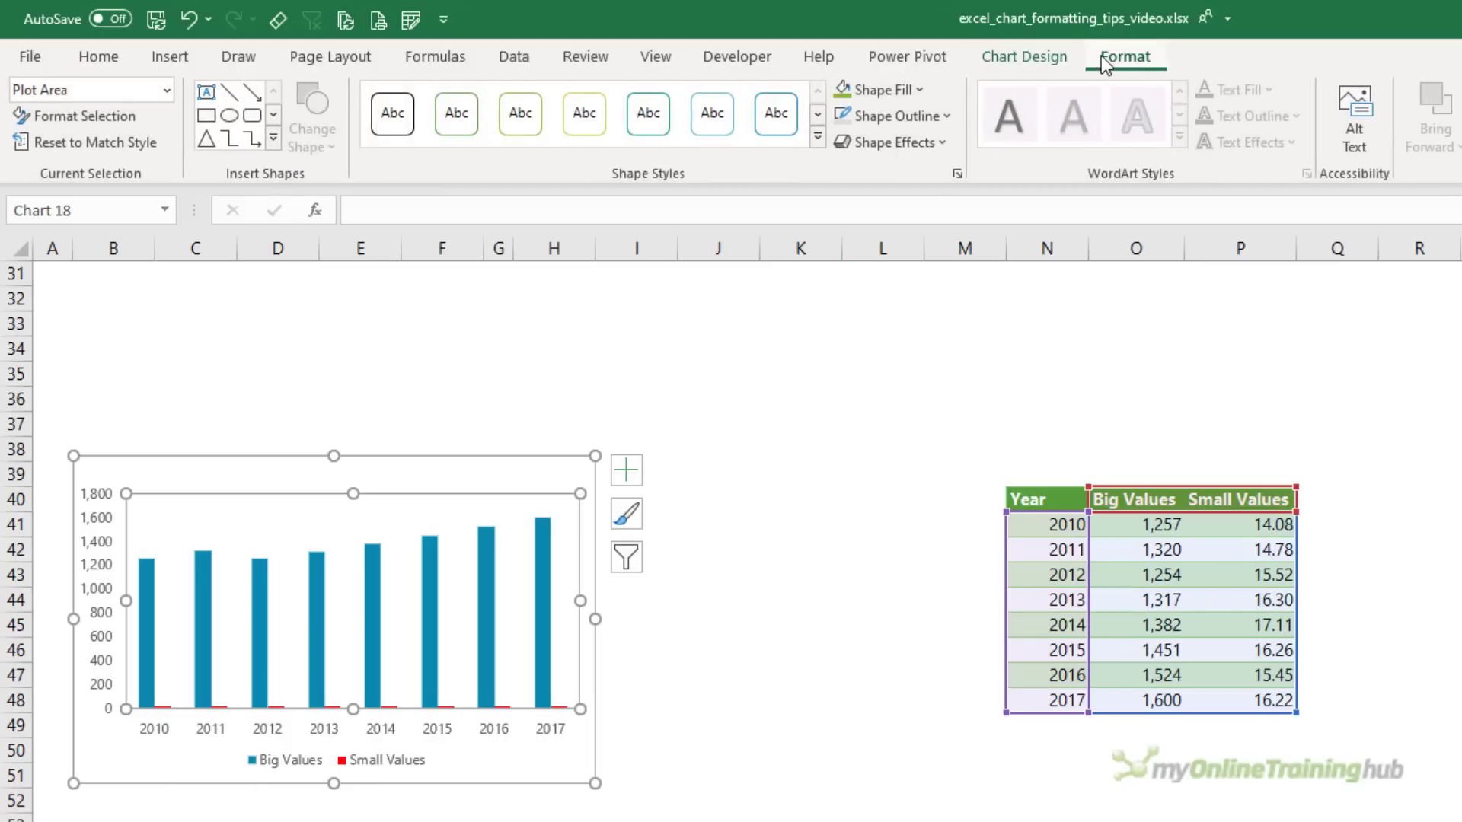
pyautogui.click(166, 90)
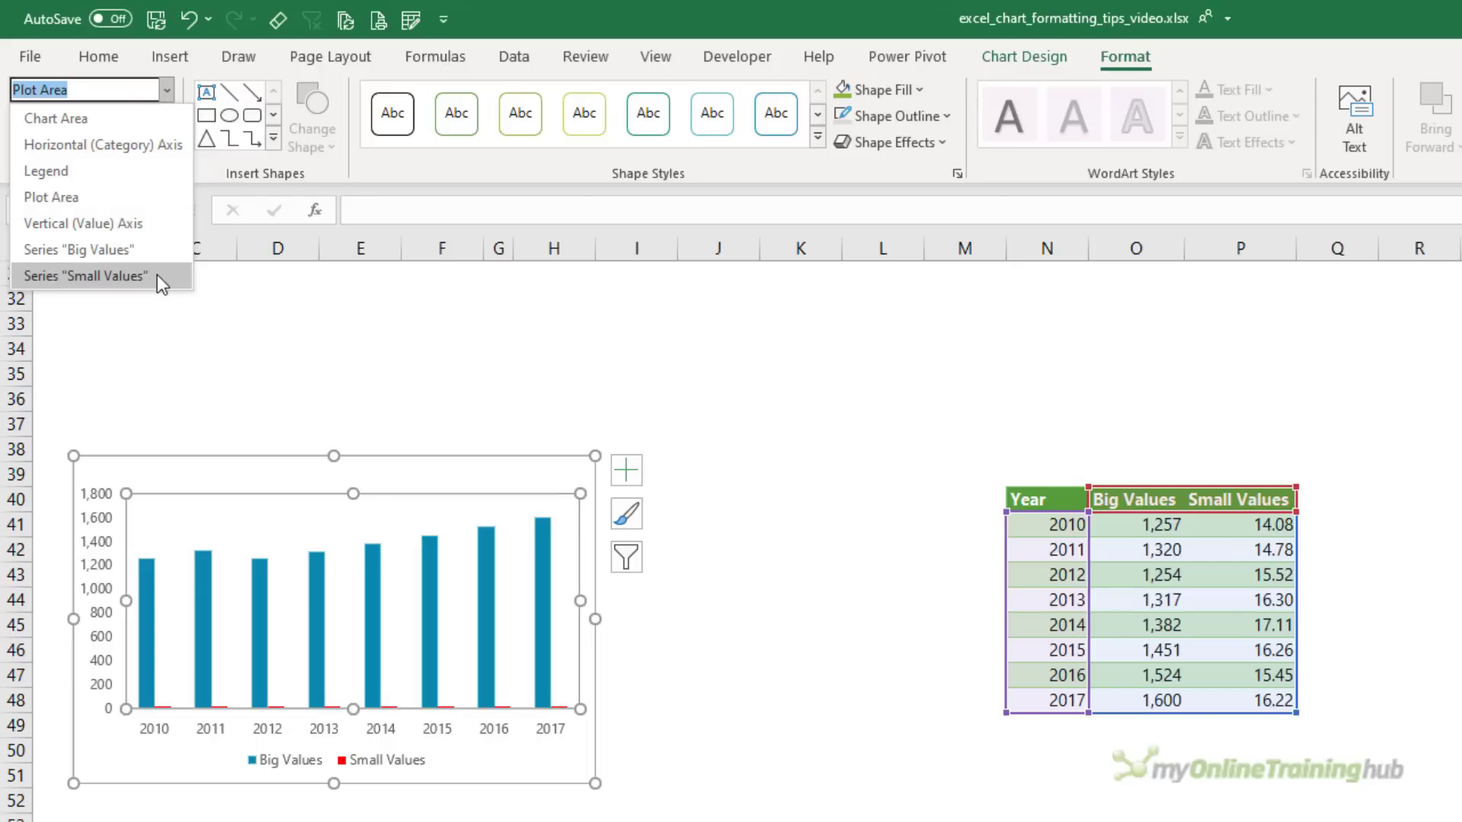
pyautogui.click(157, 276)
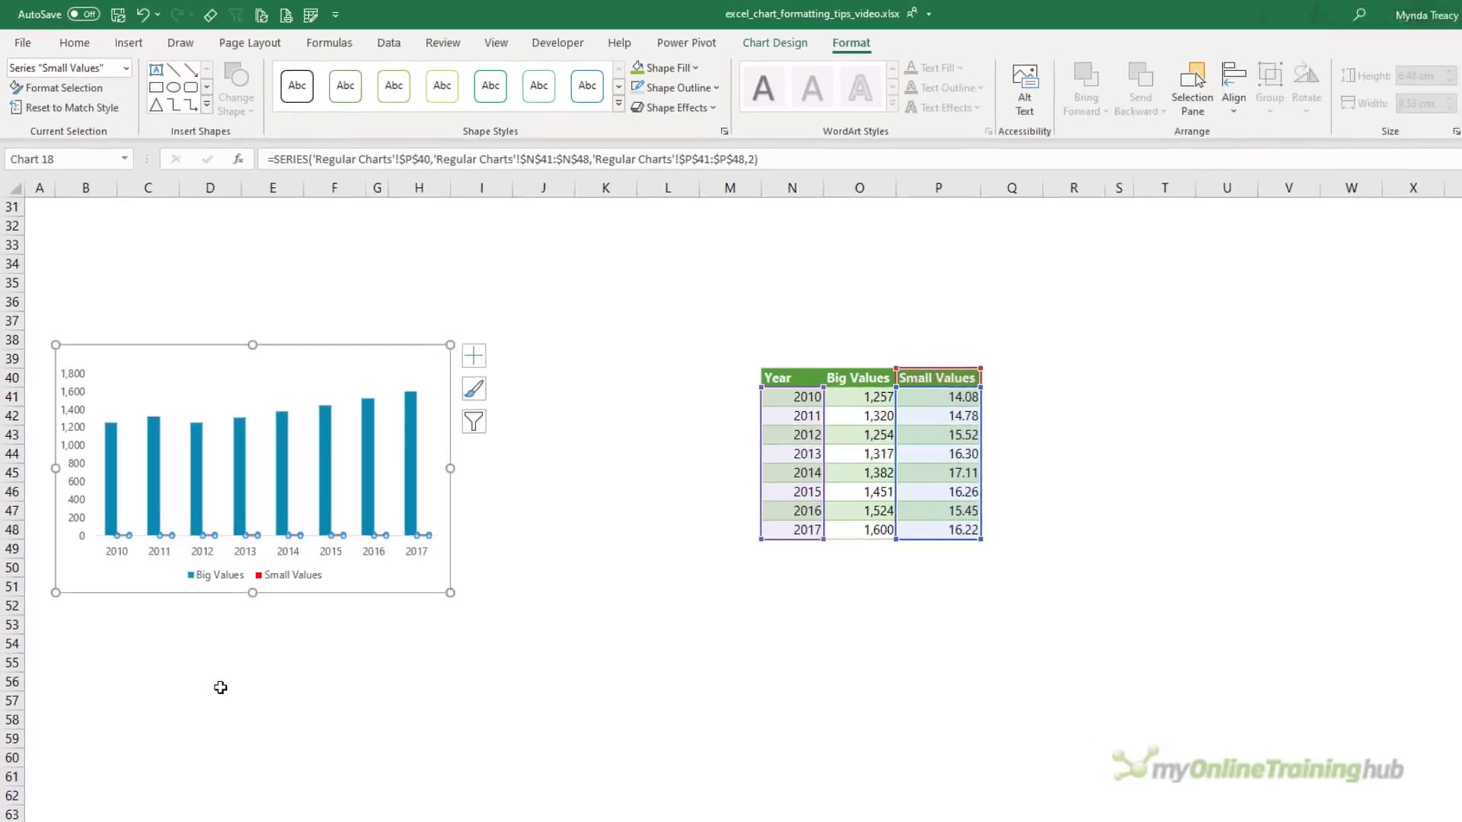
# - Open Format Data Series as a floating pane with Fill & Line's Fill section expanded
pyautogui.hotkey('ctrl', '1')
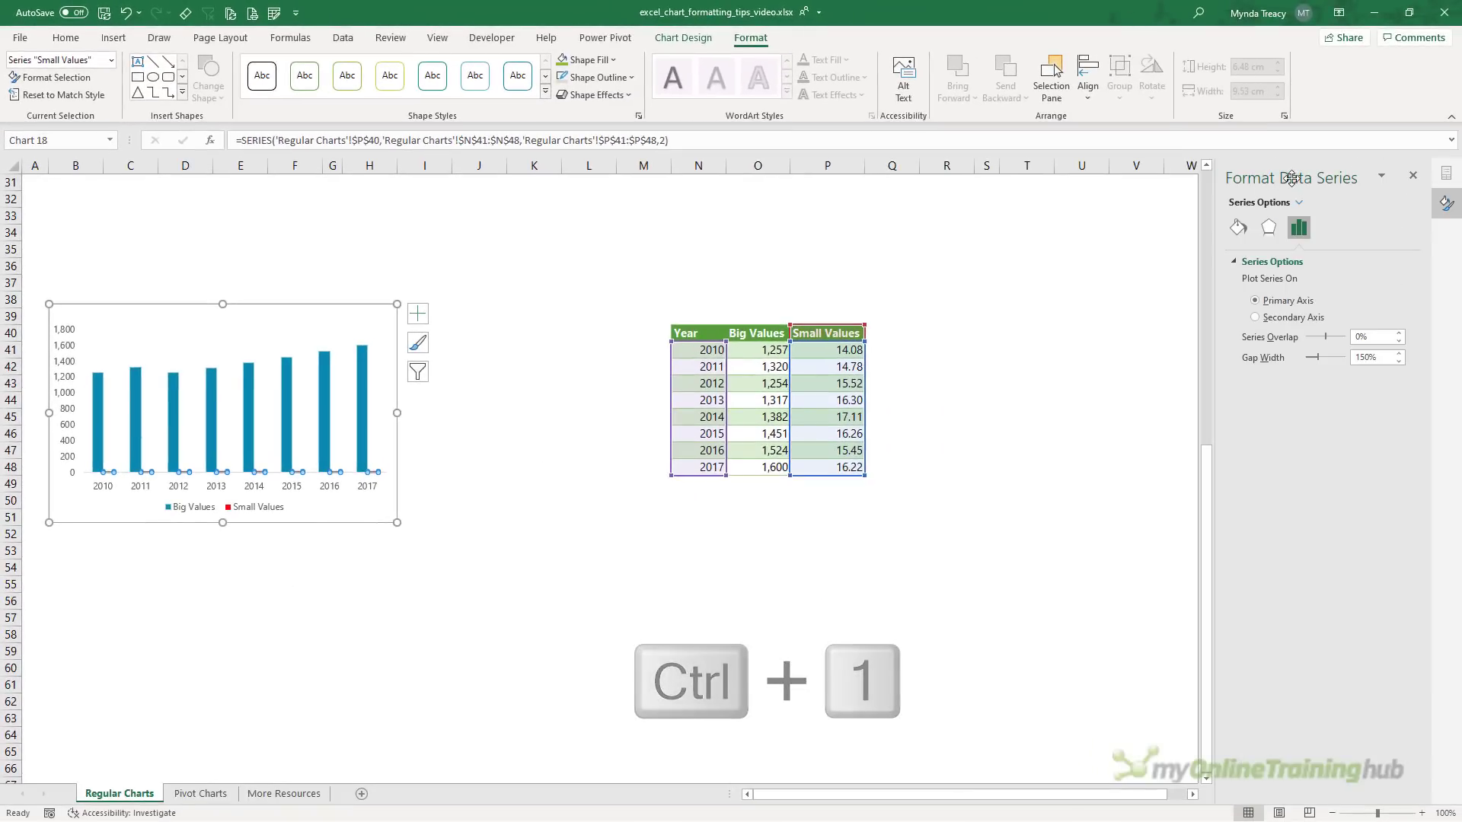
pyautogui.moveTo(1294, 178); pyautogui.dragTo(540, 216)
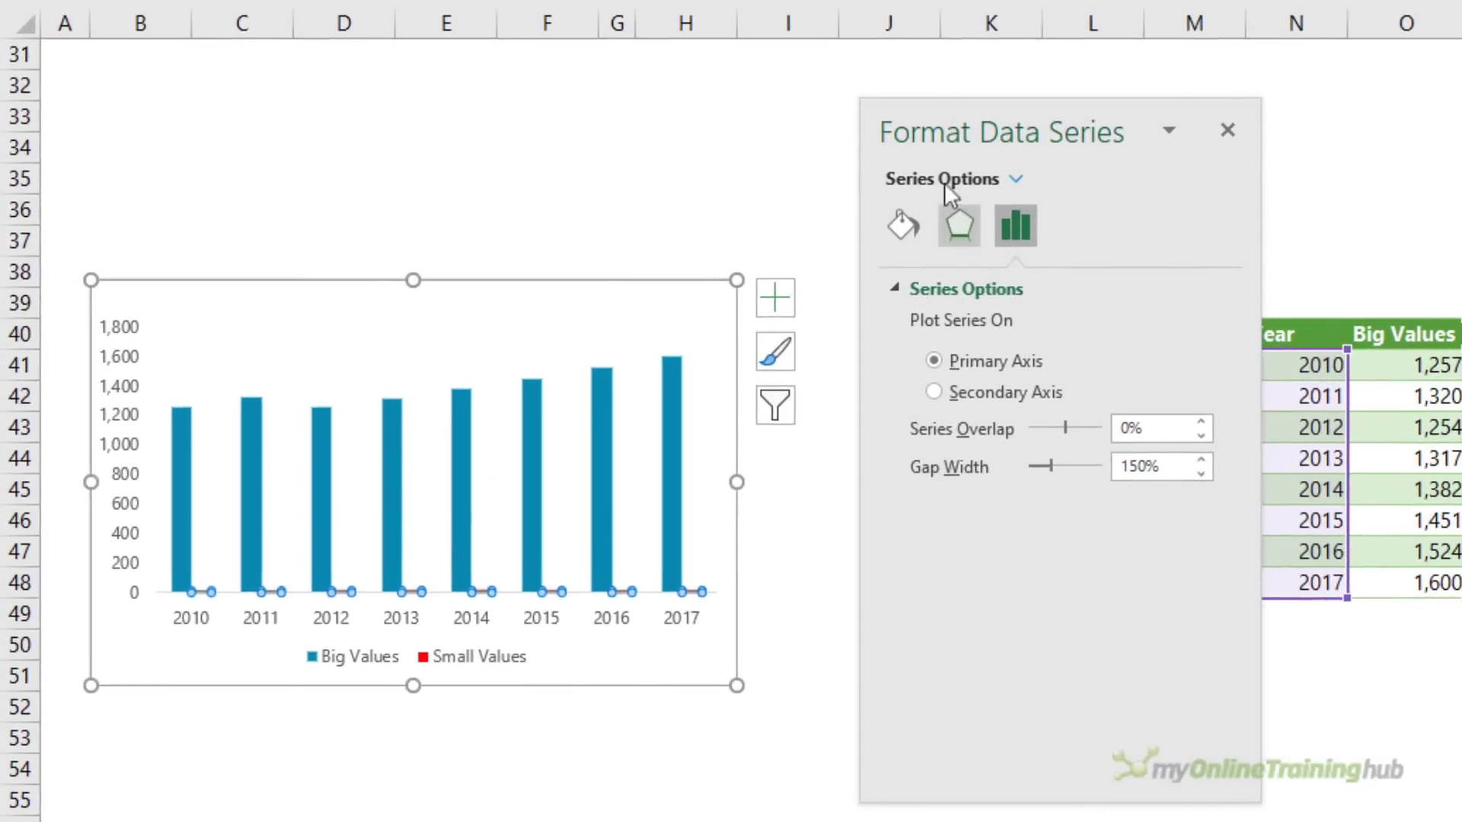
pyautogui.click(700, 246)
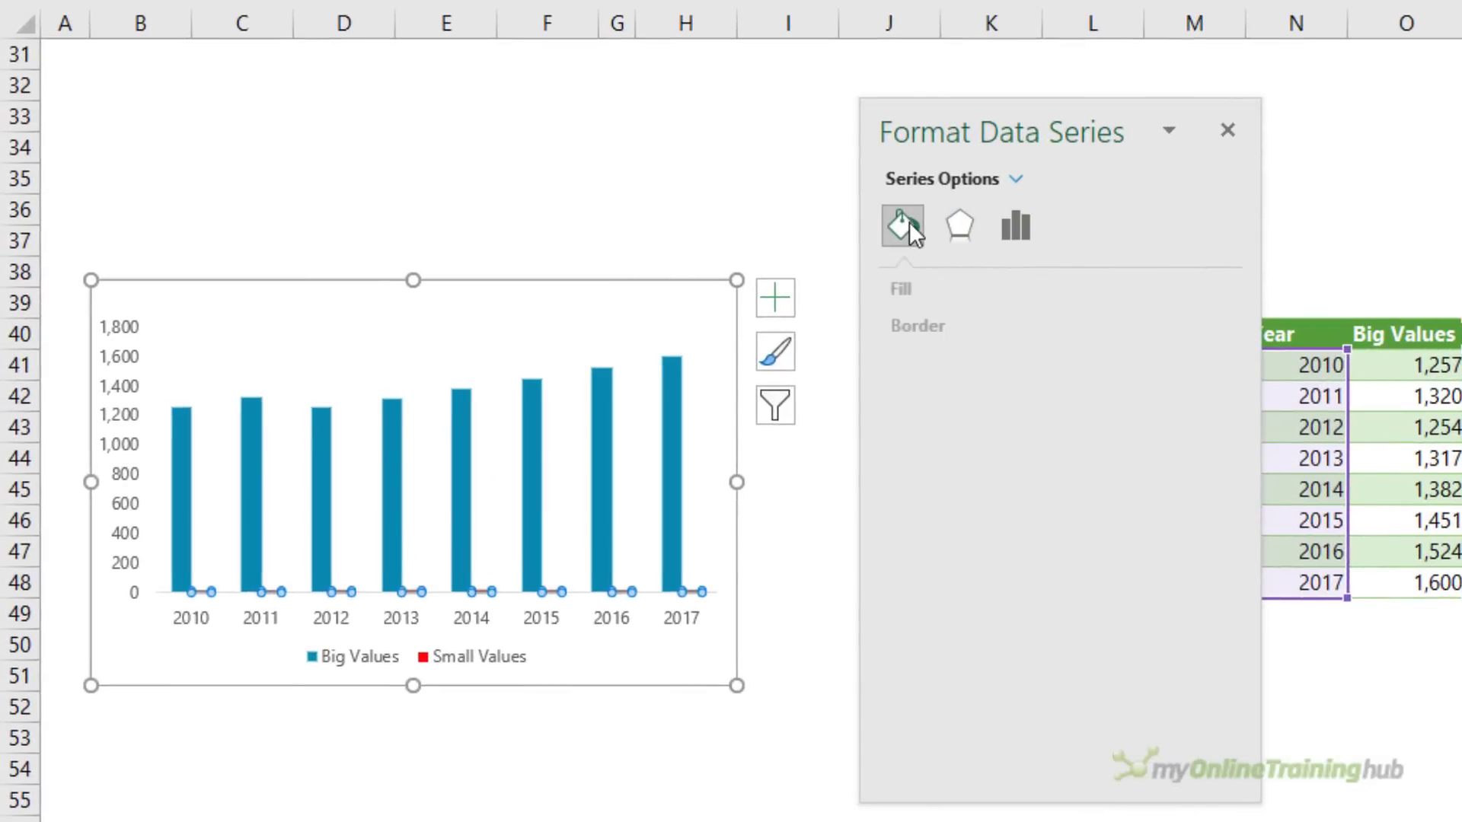
pyautogui.click(919, 285)
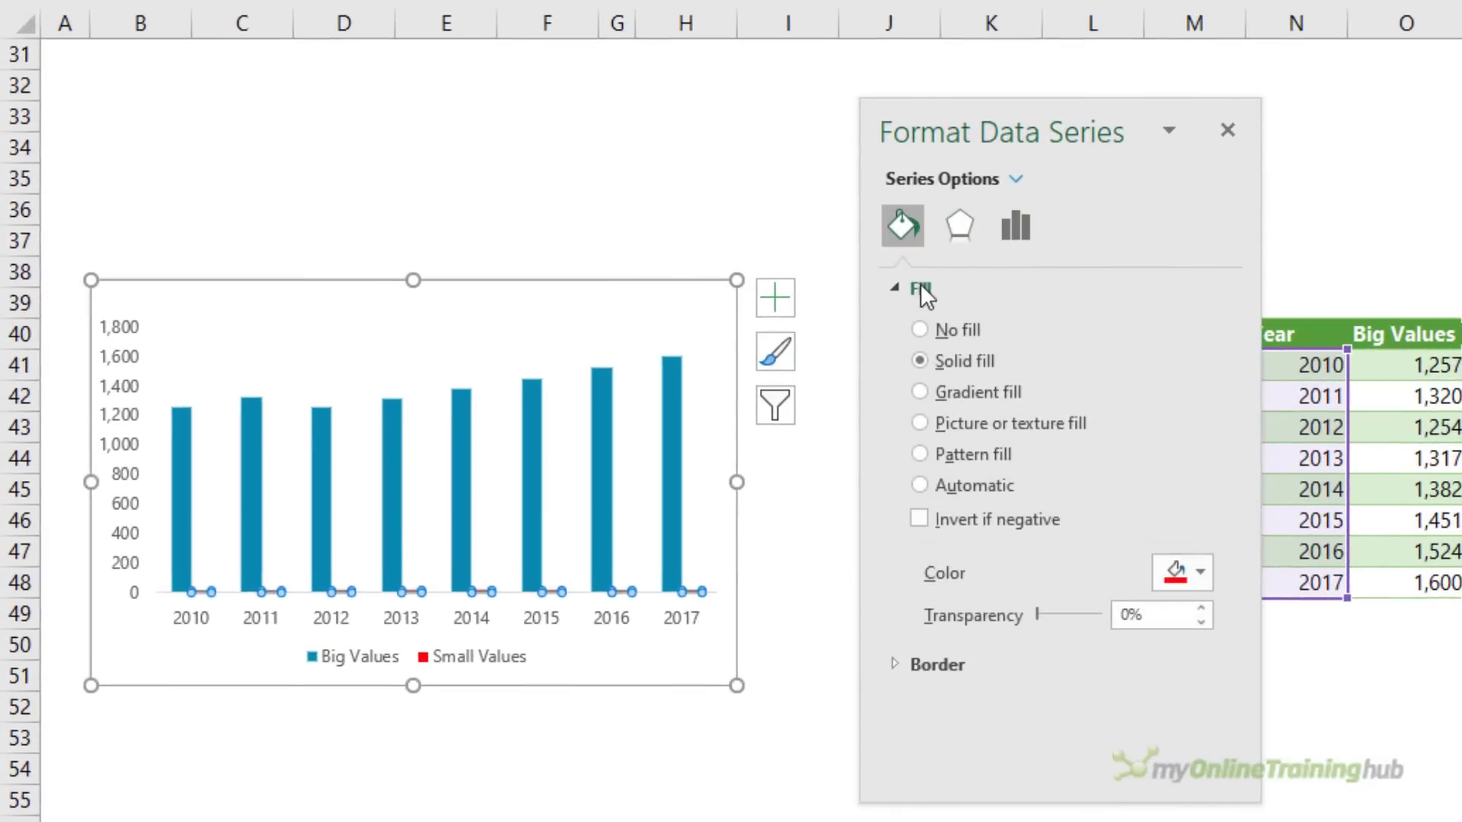
# - Select the chart area and step through the chart's elements with the arrow keys
pyautogui.click(585, 295)
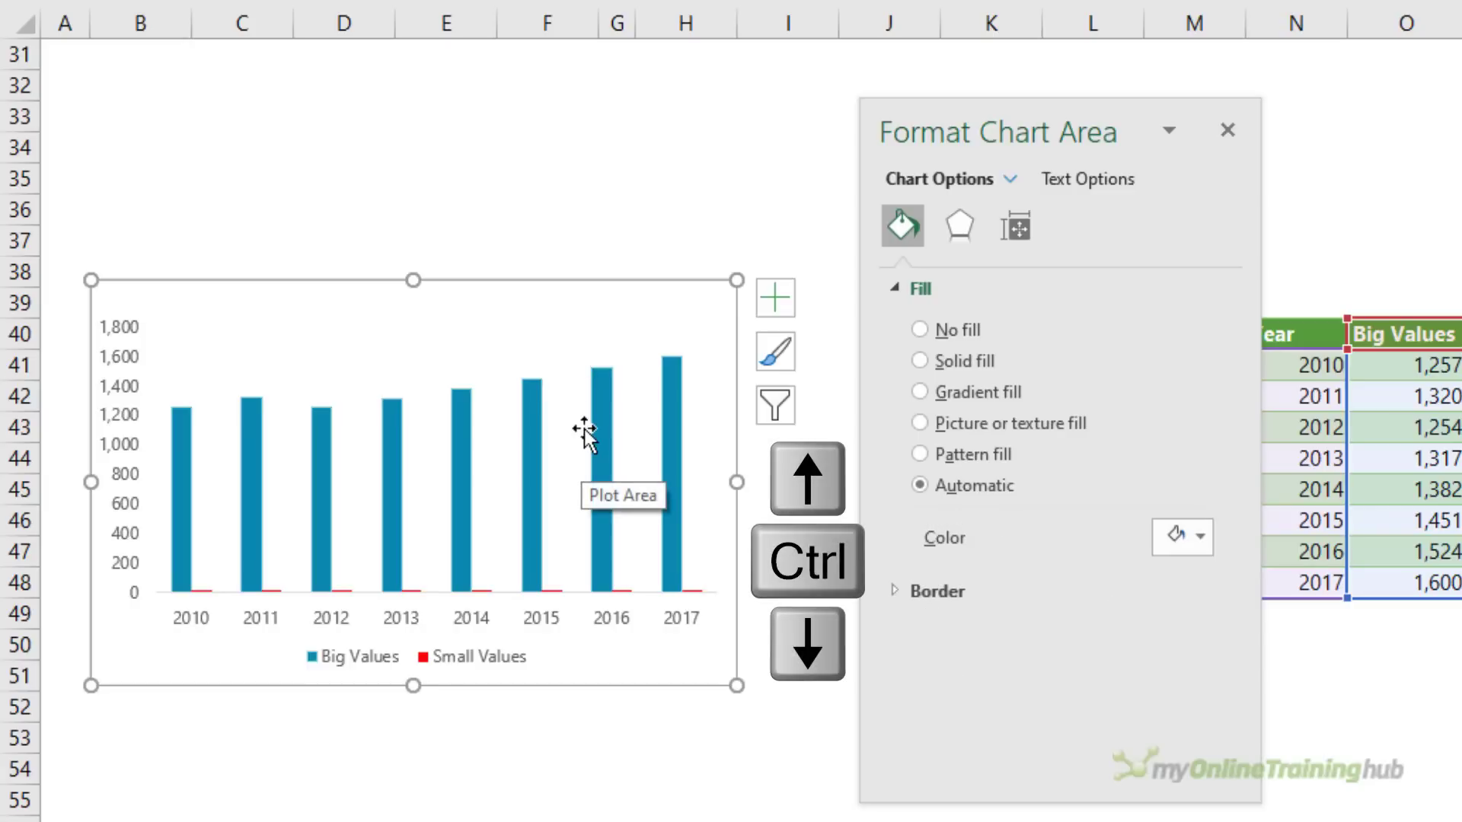
pyautogui.press('Down')
pyautogui.press('Down')
pyautogui.press('Down')
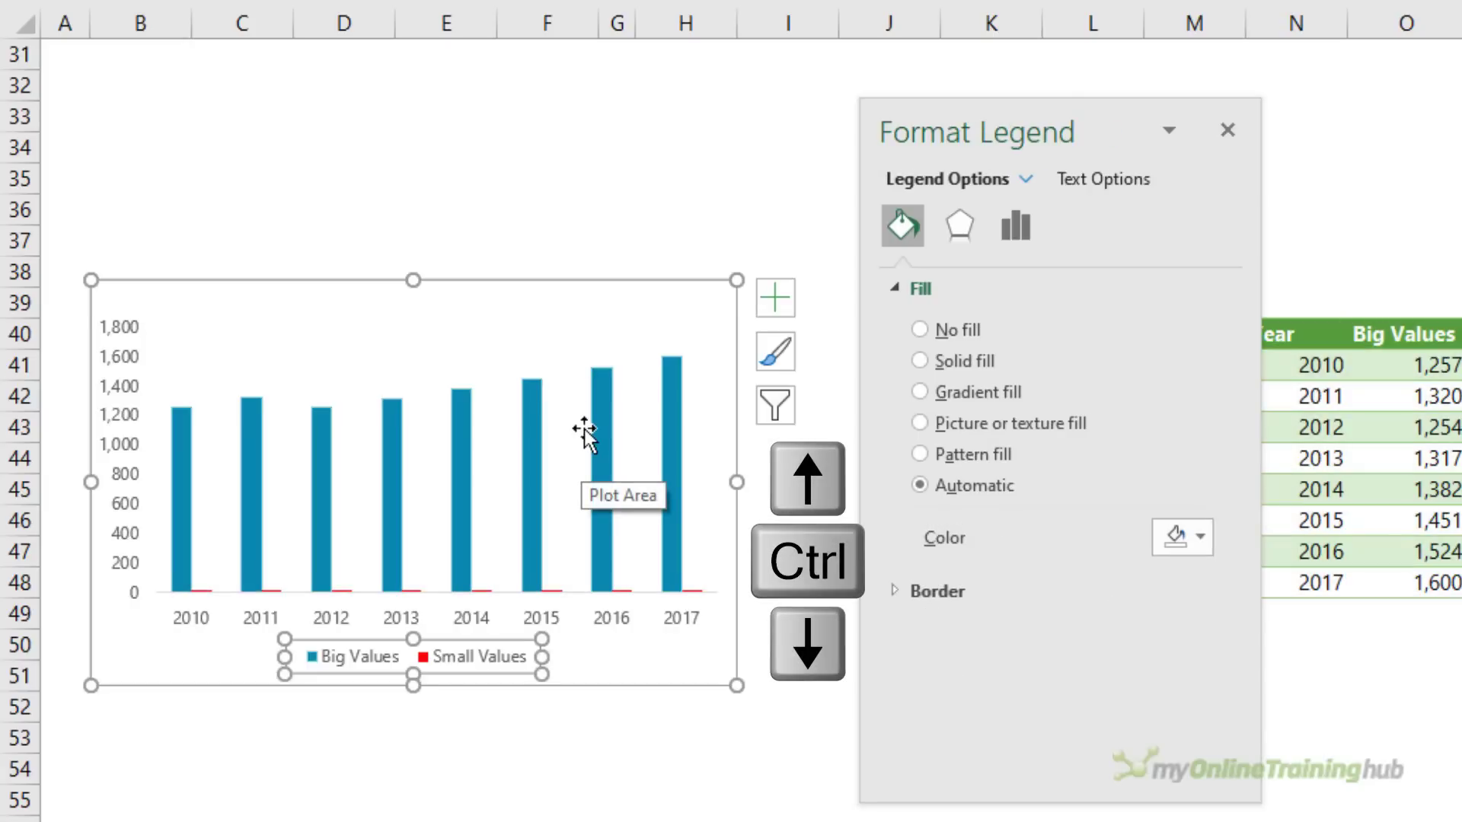
pyautogui.press('Down')
pyautogui.press('Down')
pyautogui.press('Down')
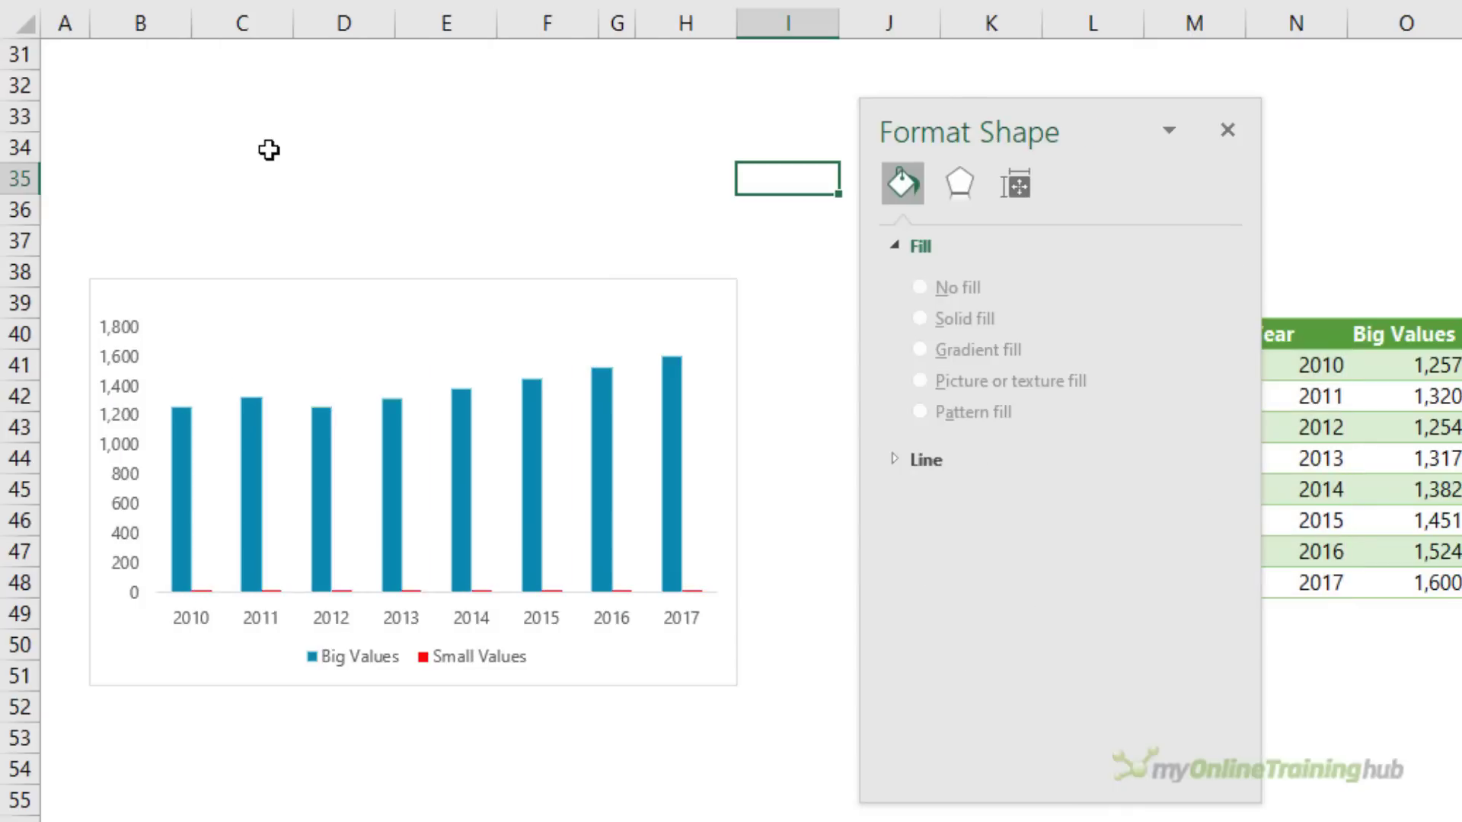
# - Undo the height change to rows 41–43 and move the formatting pane beside the chart
pyautogui.moveTo(20, 365); pyautogui.dragTo(5, 454)
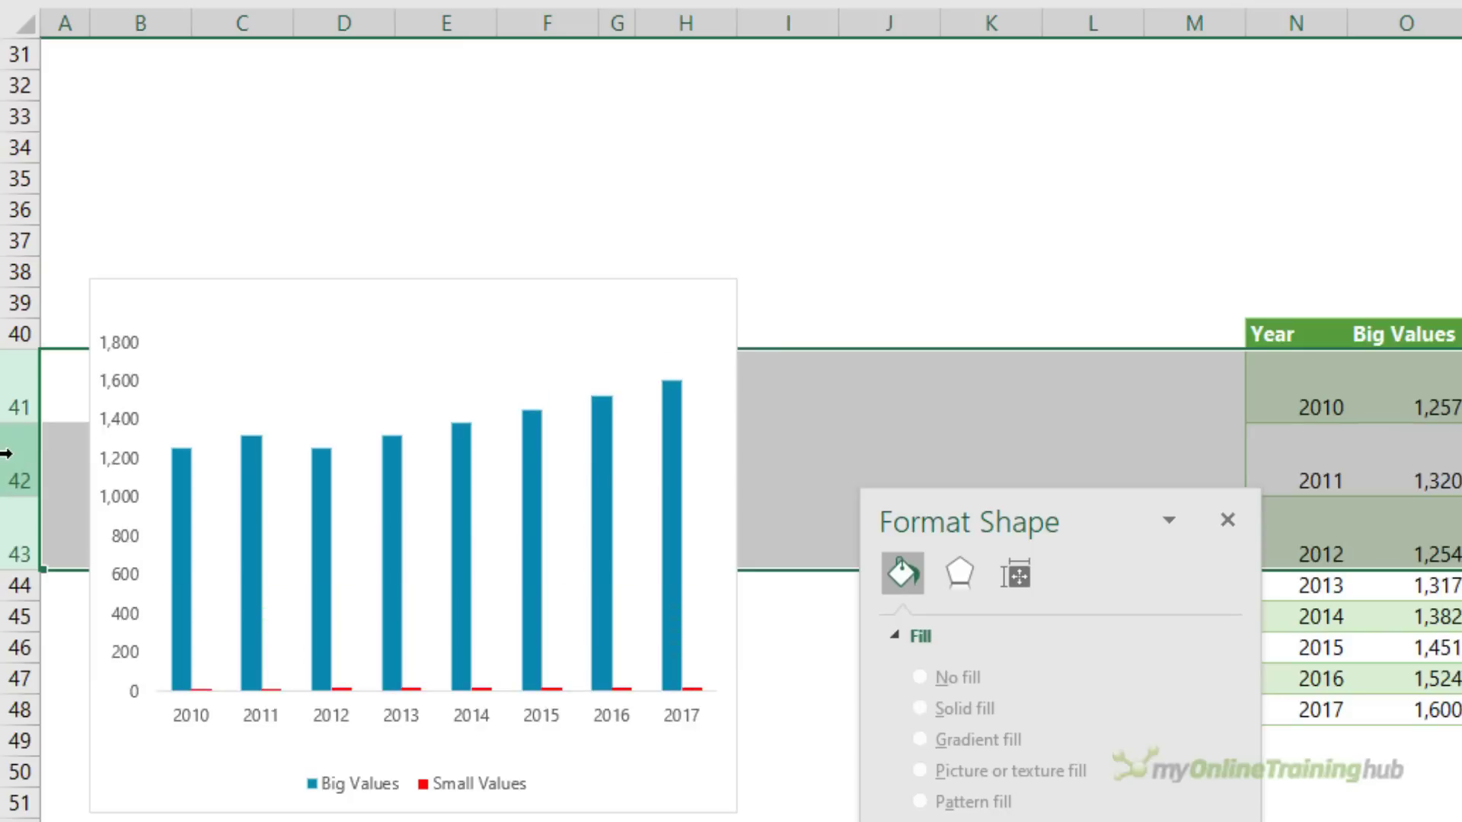
pyautogui.hotkey('ctrl', 'z')
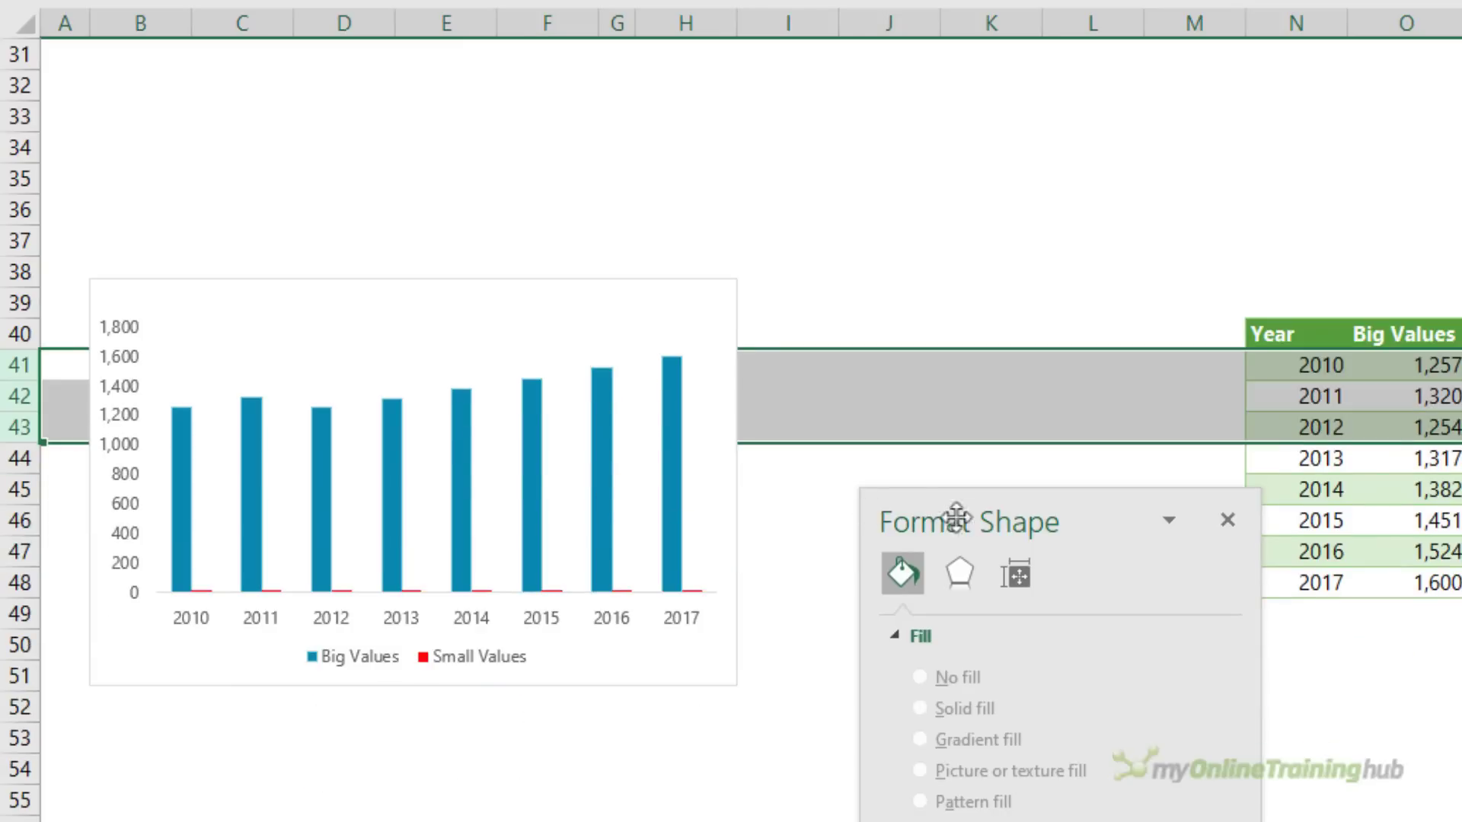
pyautogui.moveTo(957, 519); pyautogui.dragTo(906, 260)
# - Set the chart's Size & Properties to Don't move or size with cells
pyautogui.click(634, 284)
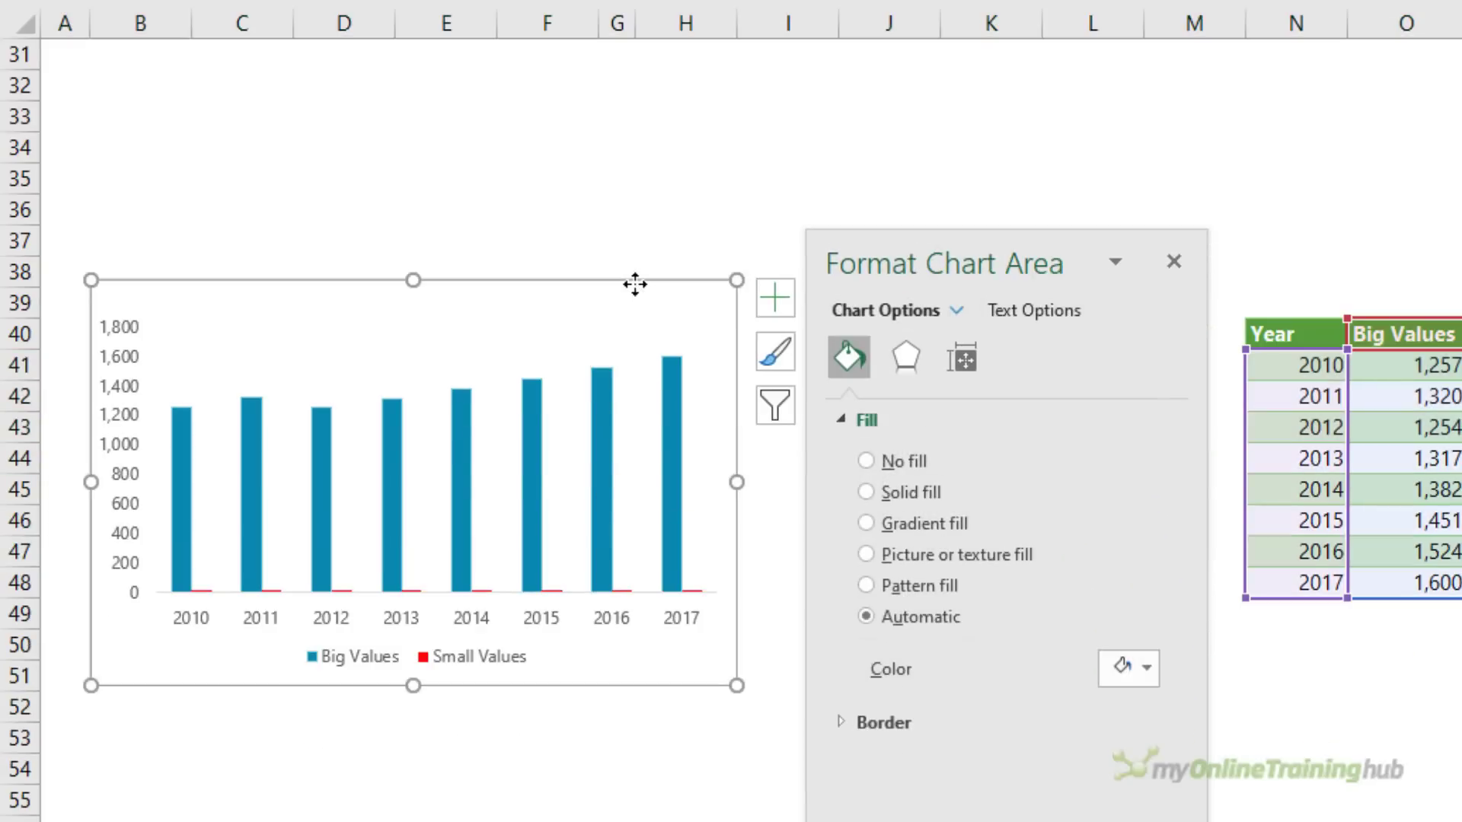
pyautogui.hotkey('ctrl', '1')
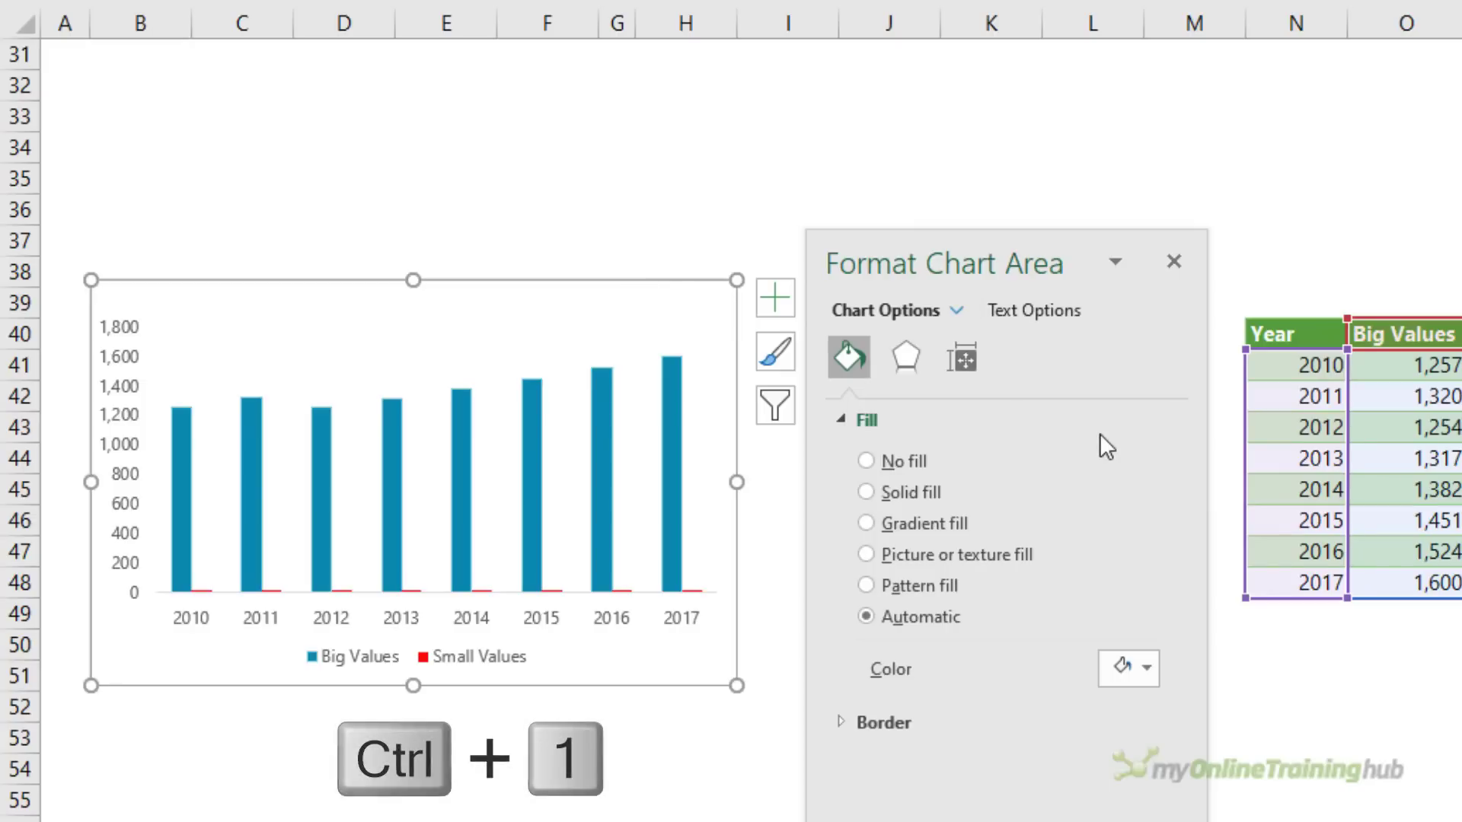
pyautogui.click(972, 367)
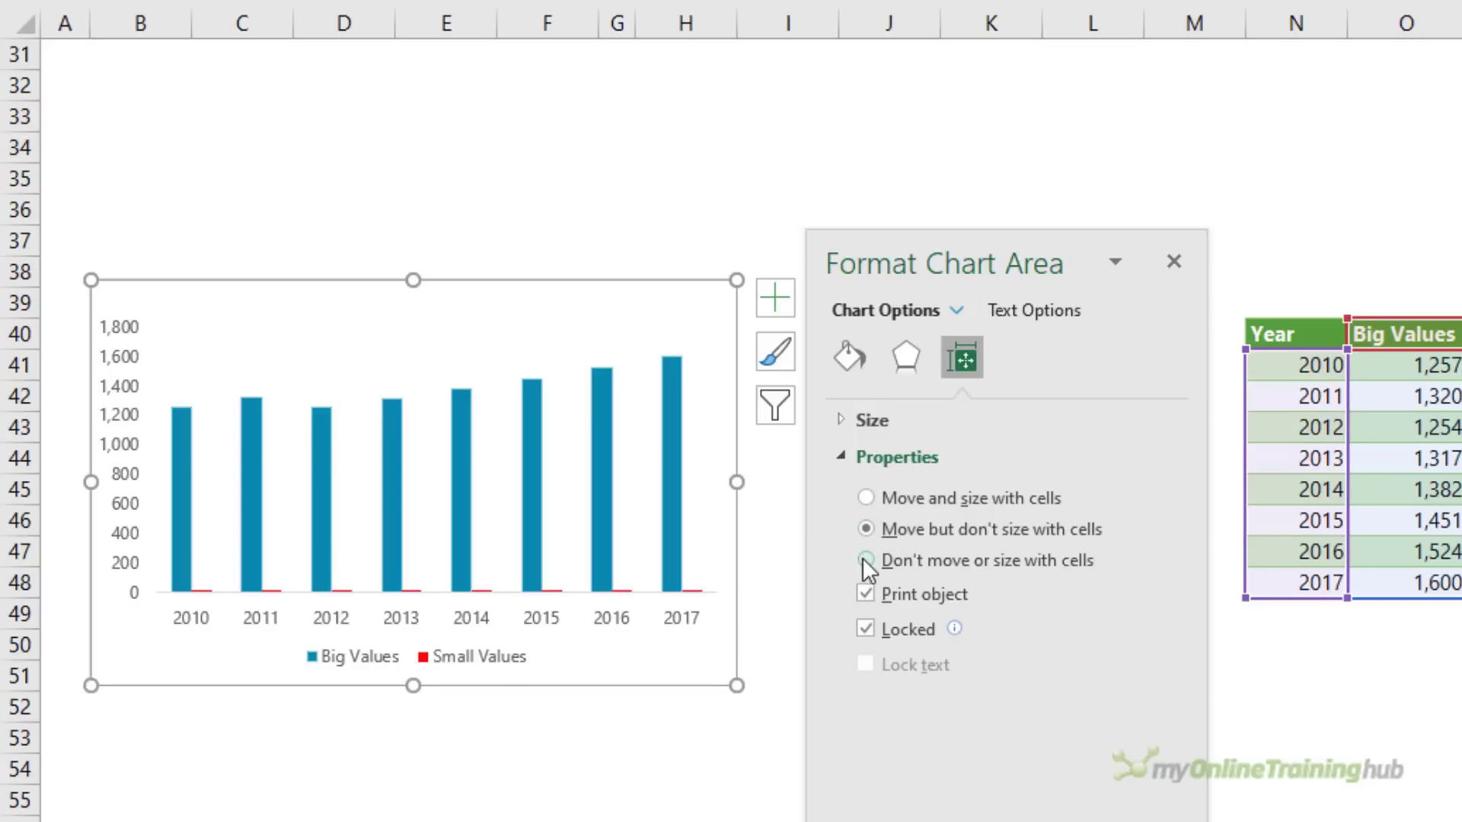
# - Make rows 43 to 45 much taller to confirm the chart keeps its size
pyautogui.click(431, 748)
pyautogui.click(21, 428)
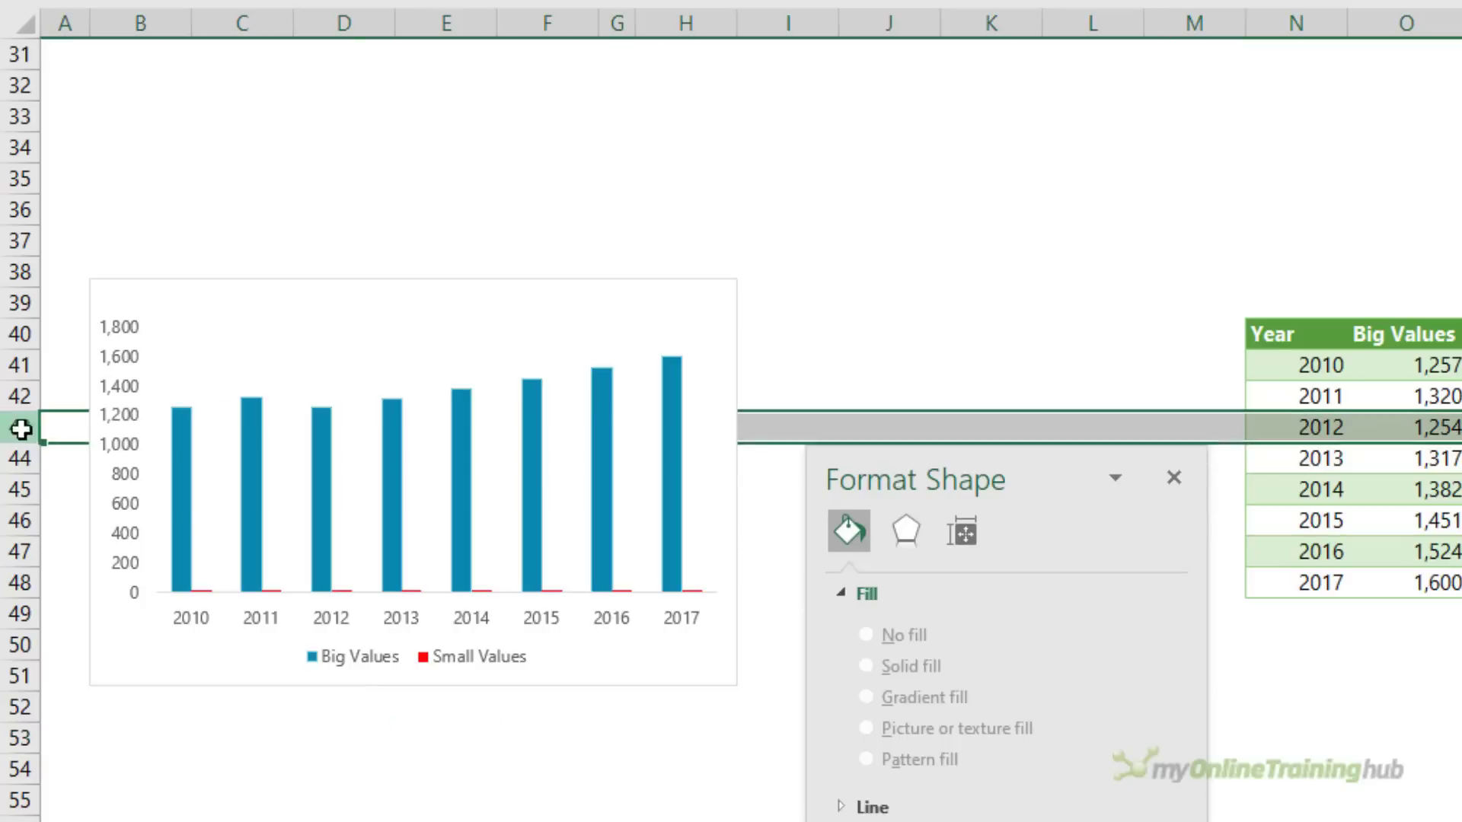
pyautogui.moveTo(21, 428); pyautogui.dragTo(21, 481)
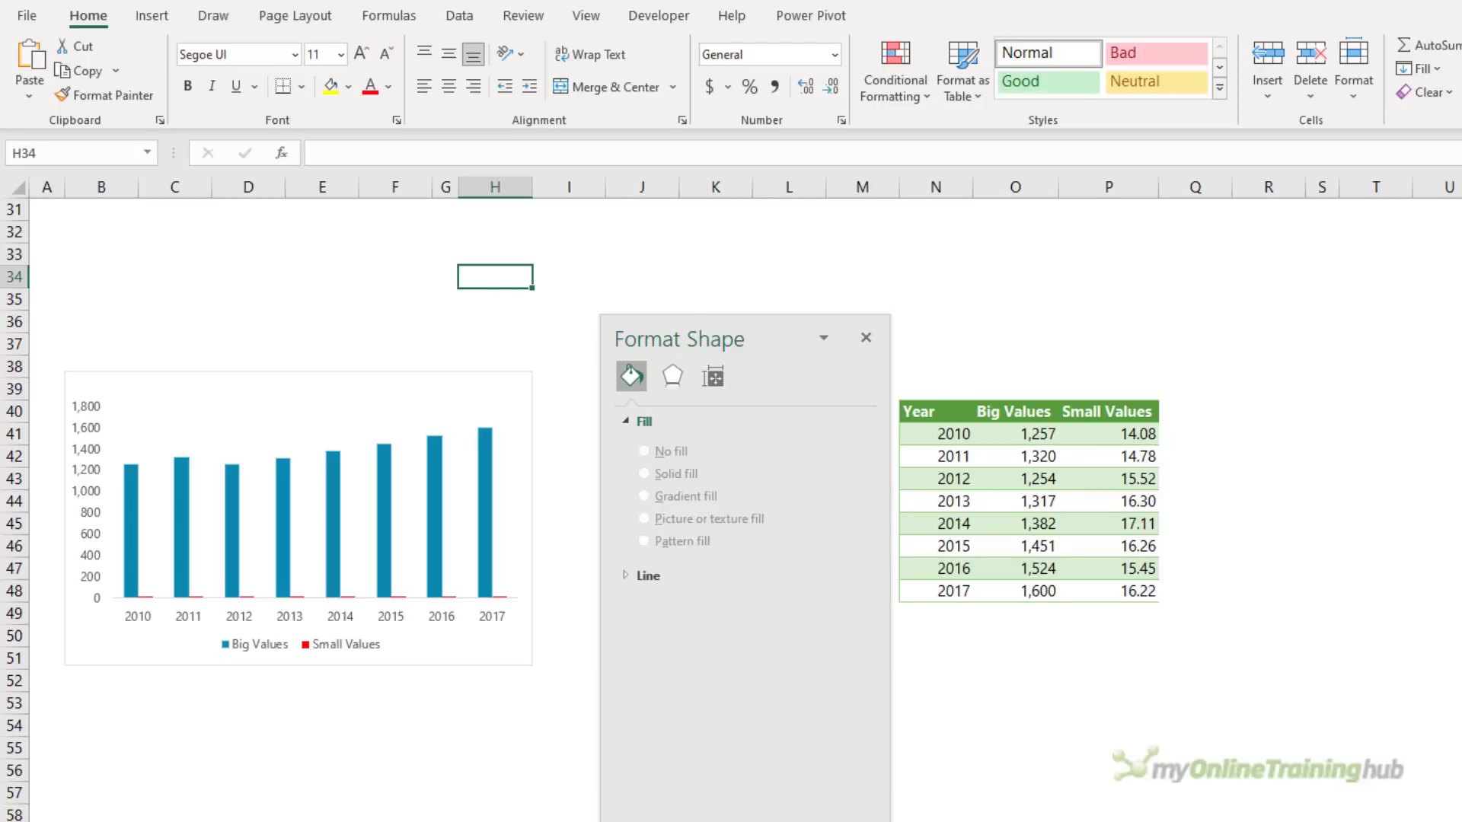
# - Save the column chart as the template ColumnChart.crtx
pyautogui.click(336, 392)
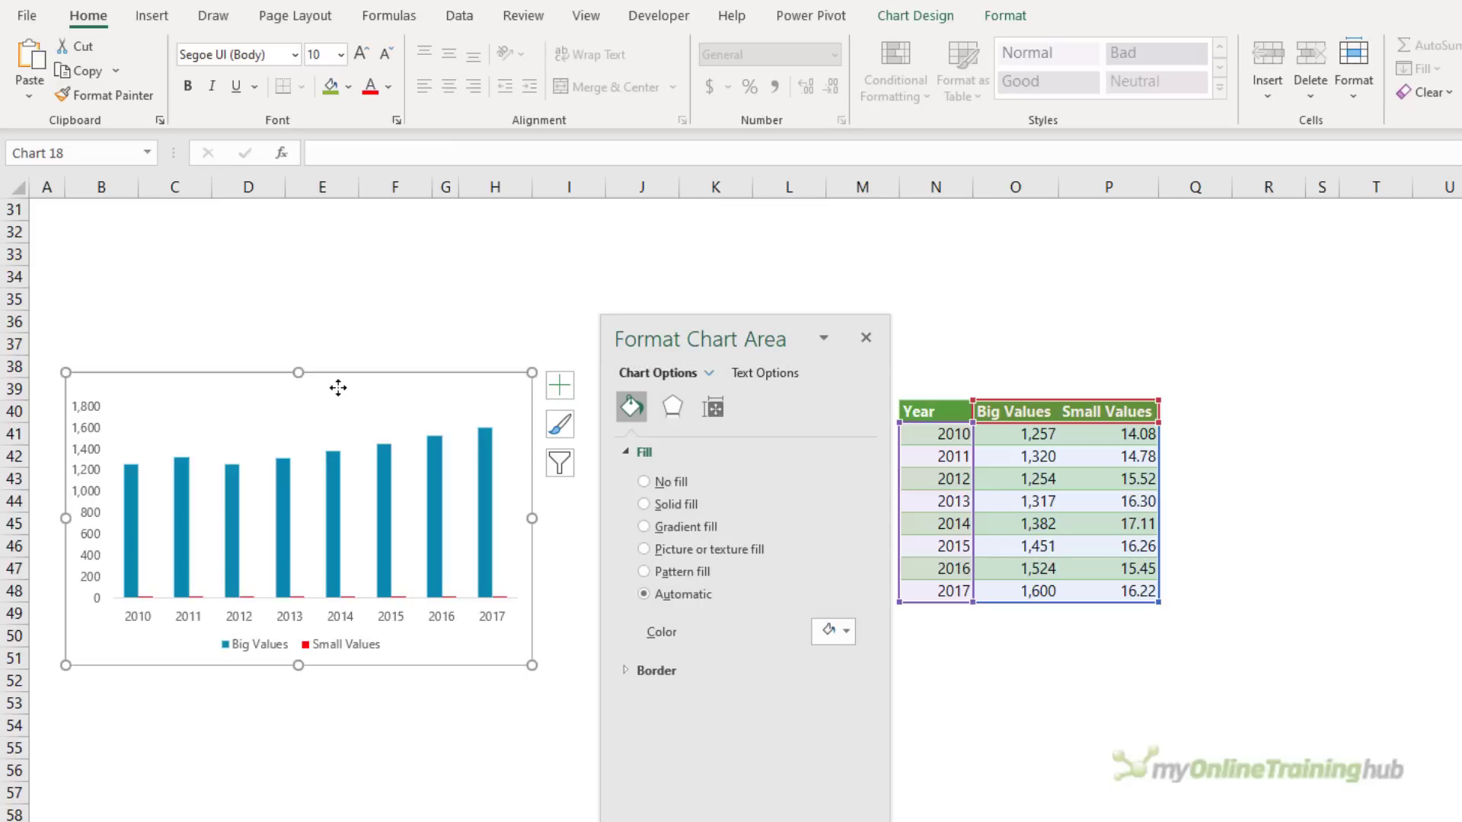
pyautogui.rightClick(338, 388)
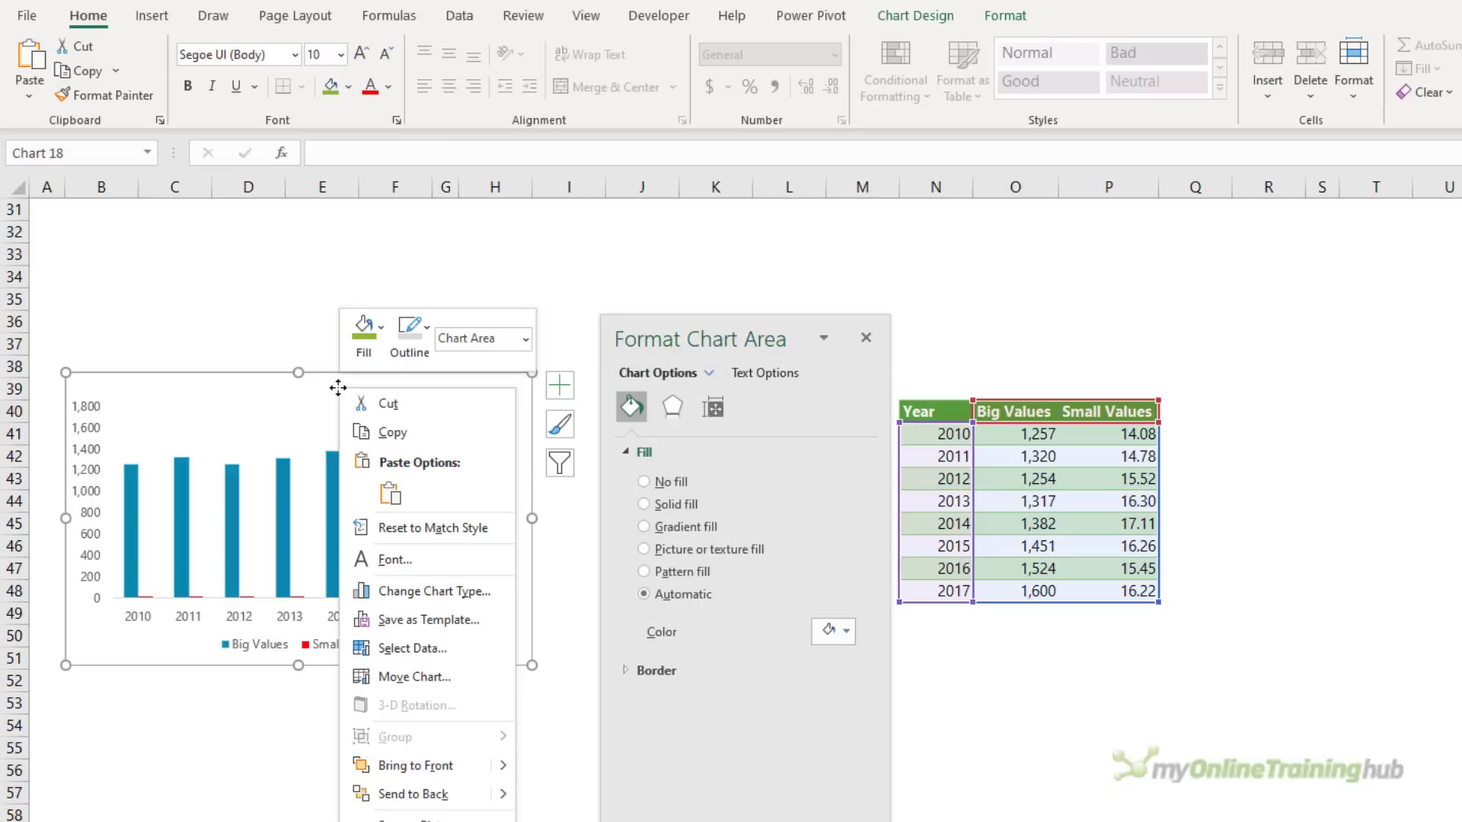
pyautogui.click(486, 621)
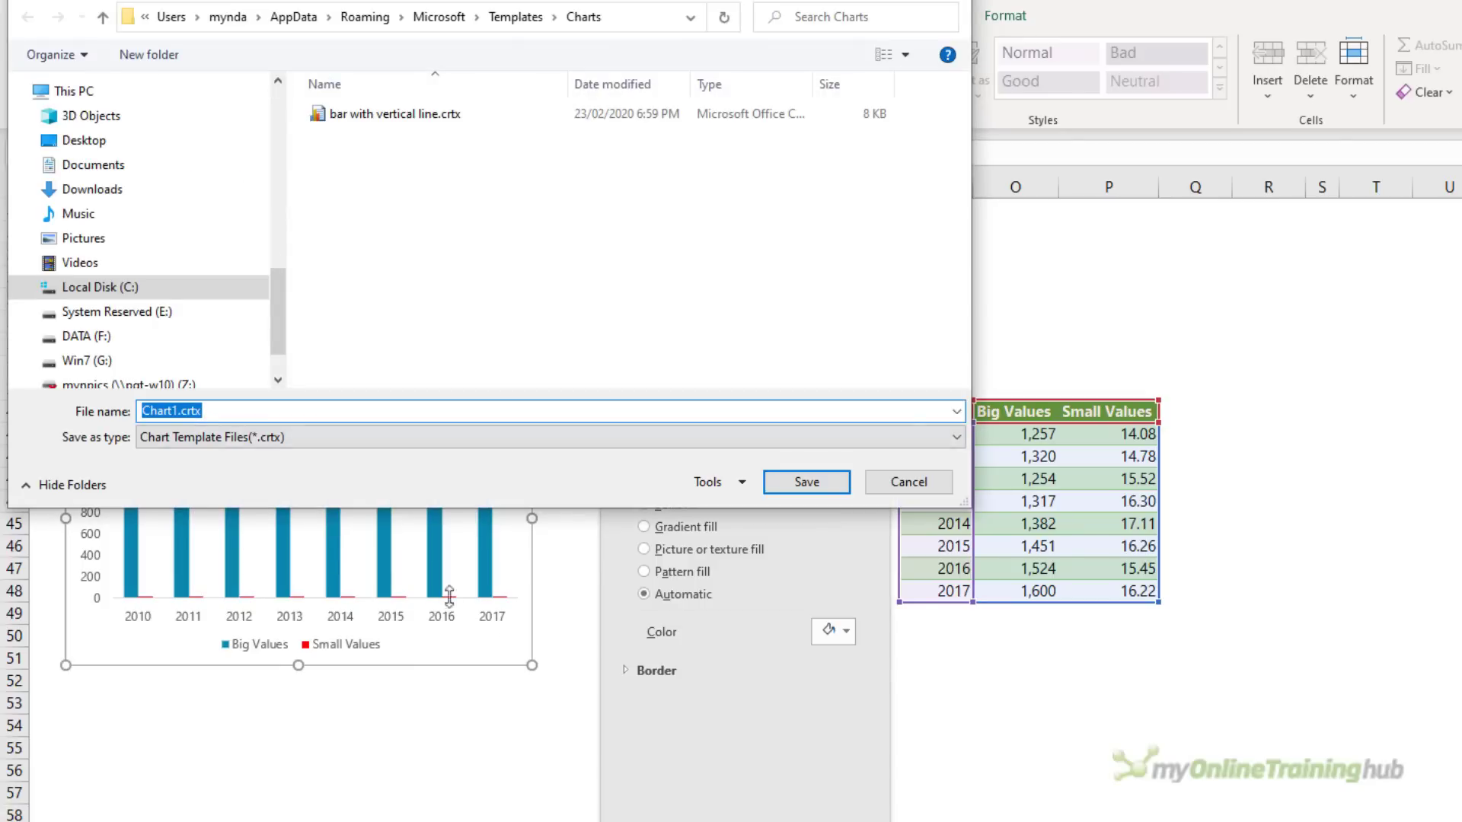
pyautogui.write('ColumnChart')
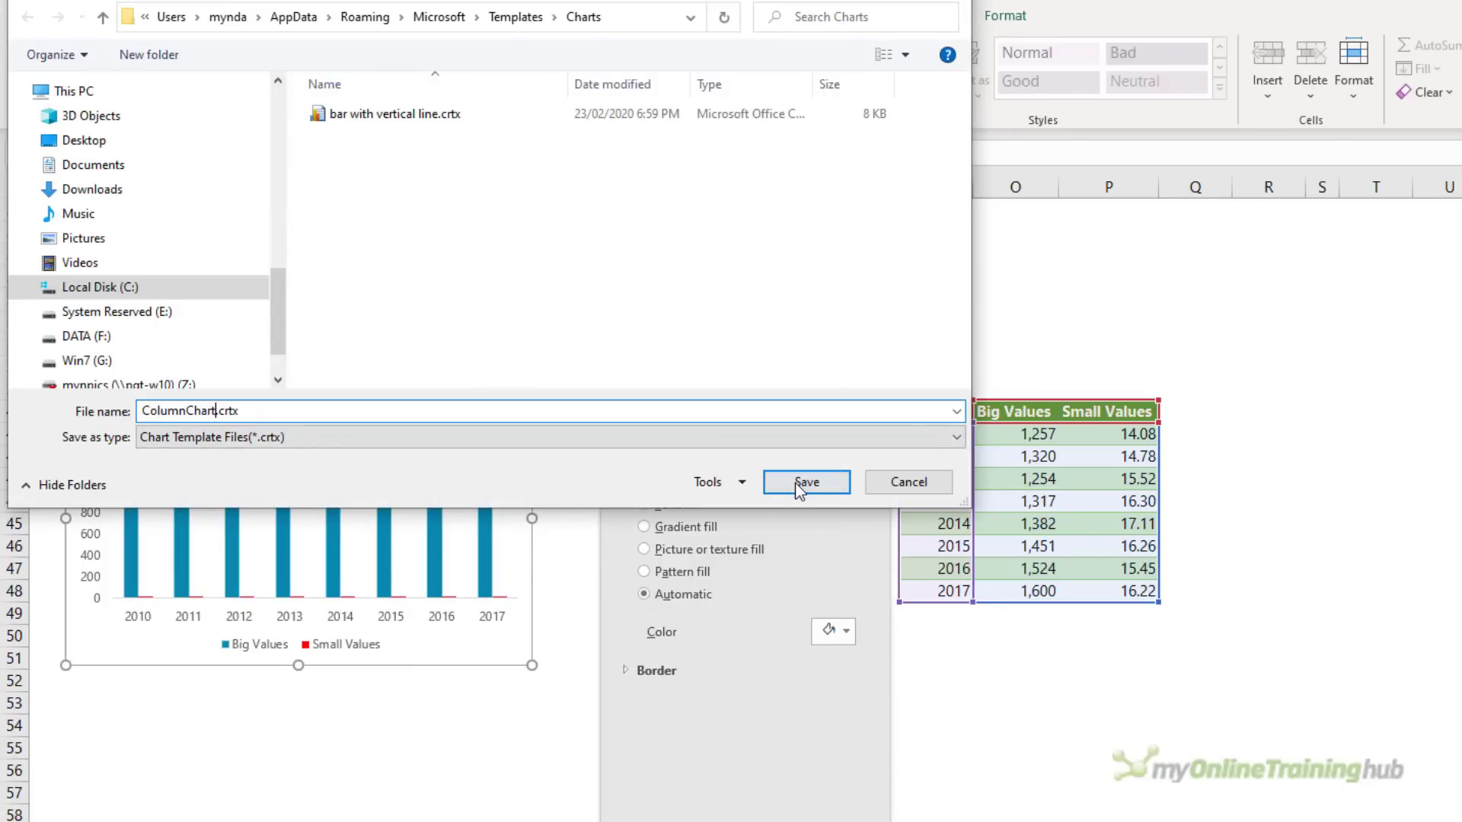
pyautogui.click(805, 483)
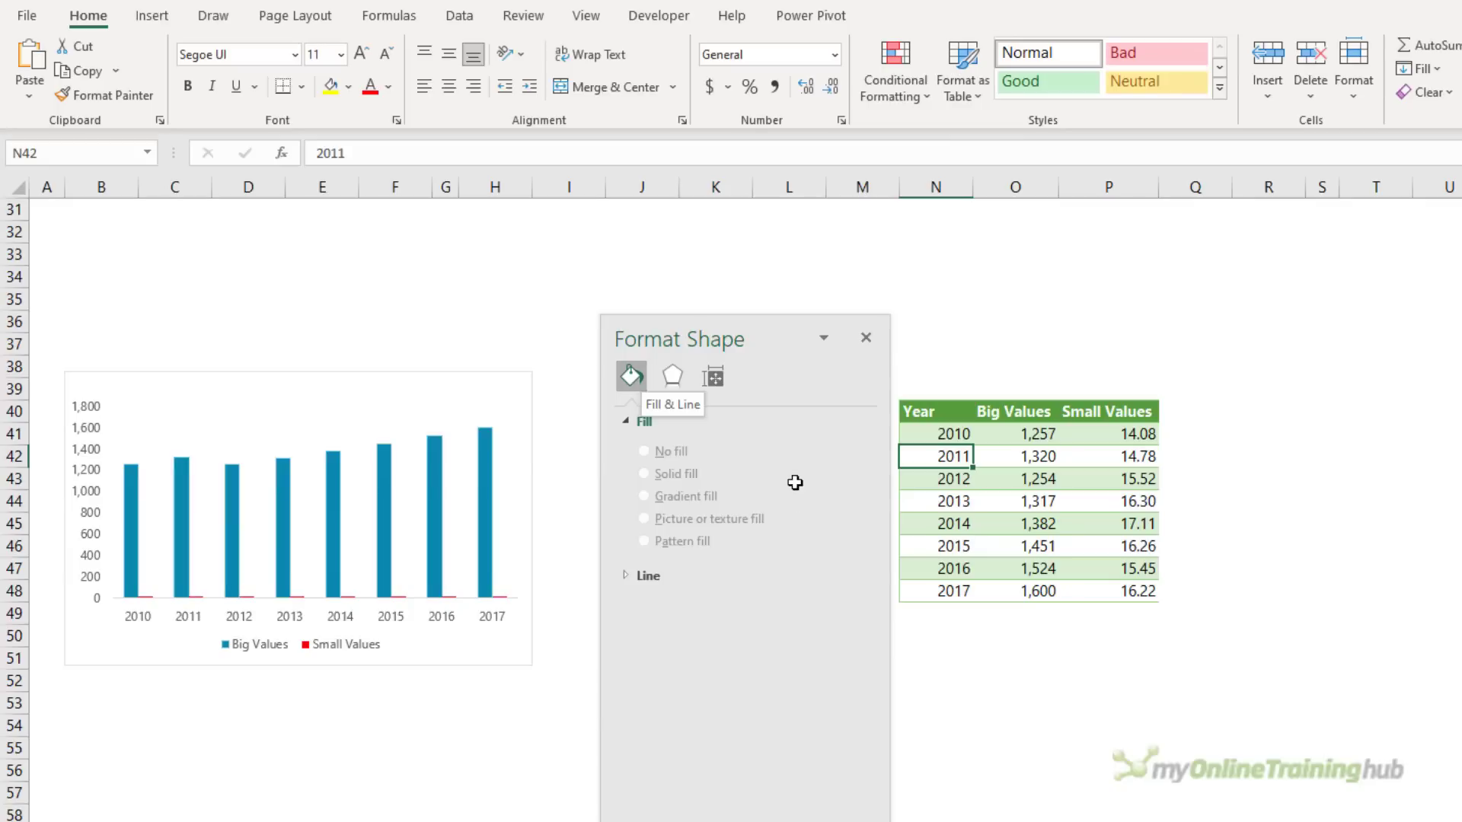
# - In the Insert Chart dialog, pick the ColumnChart template under All Charts > Templates
pyautogui.click(162, 20)
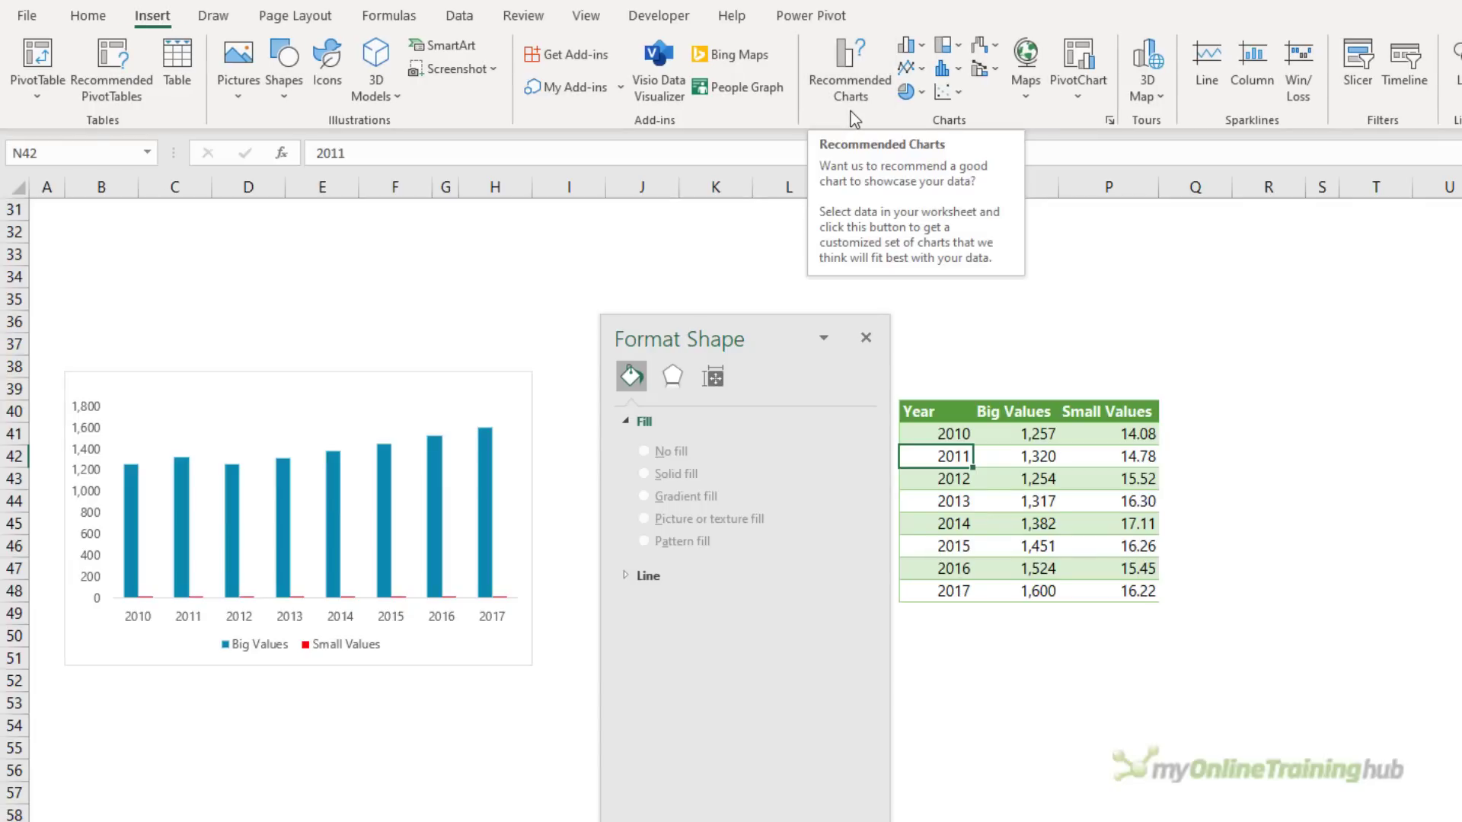
pyautogui.click(1110, 122)
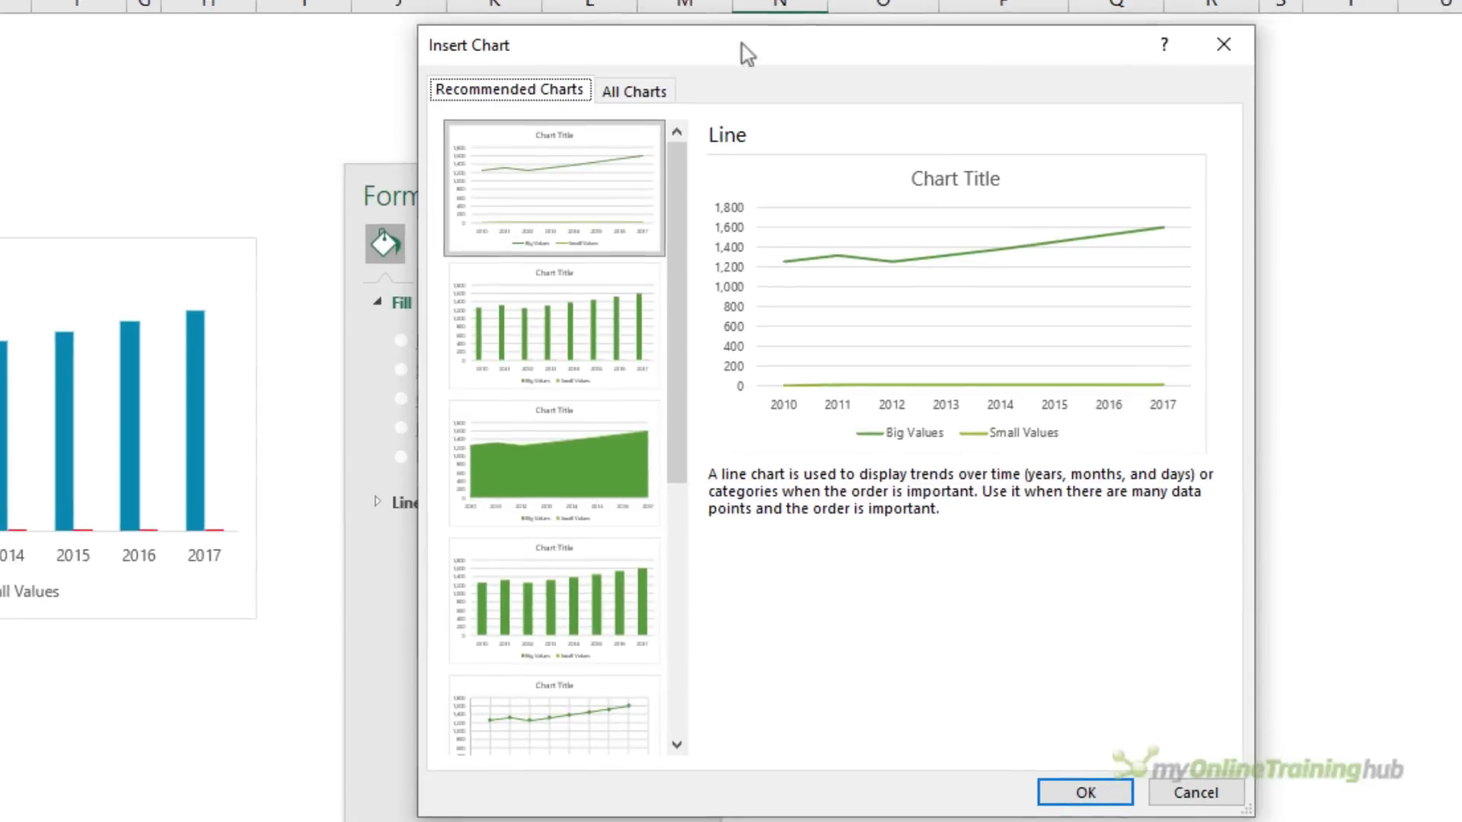
pyautogui.click(834, 265)
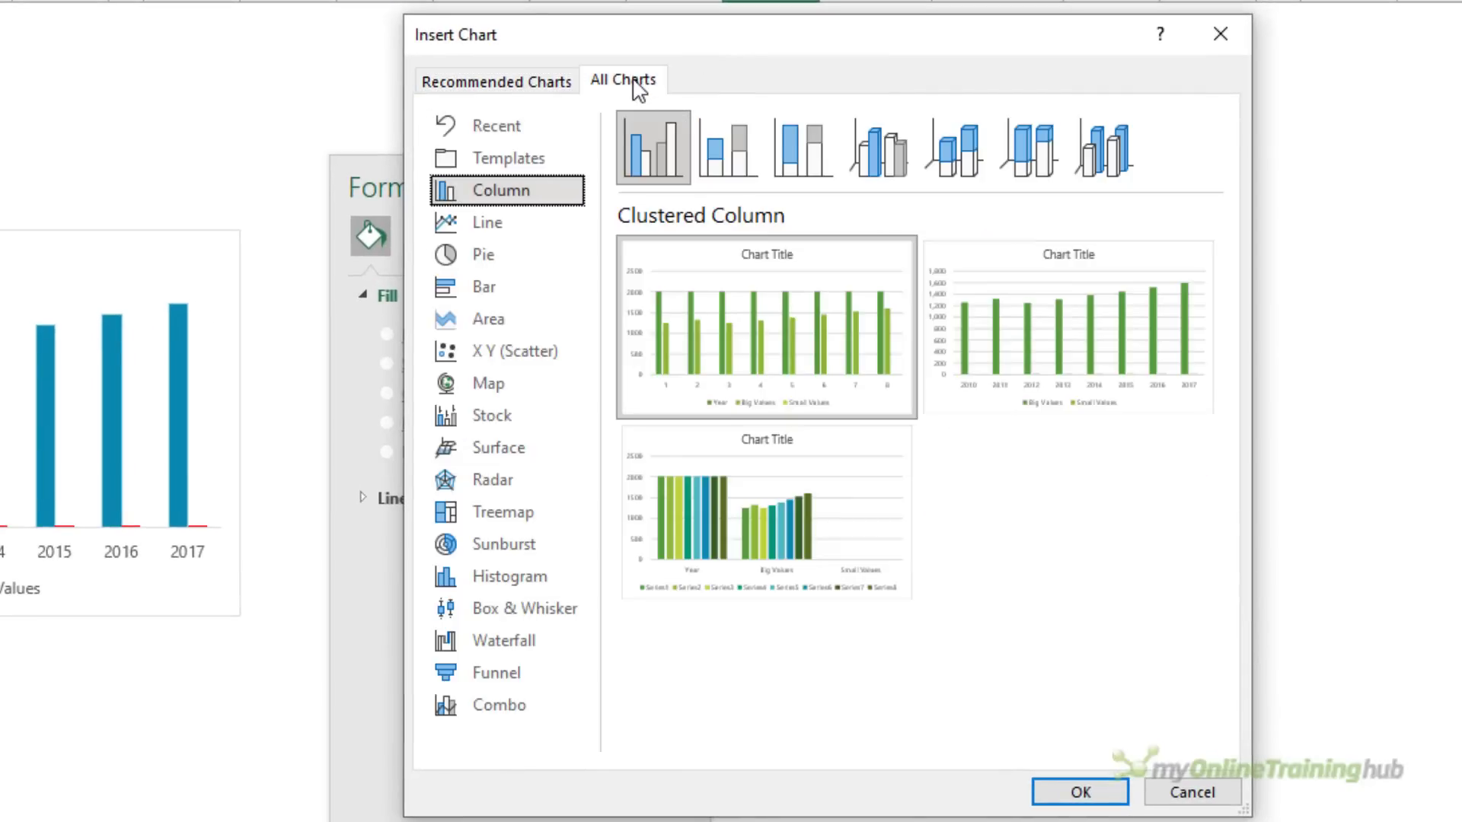
pyautogui.click(533, 157)
pyautogui.press('Right')
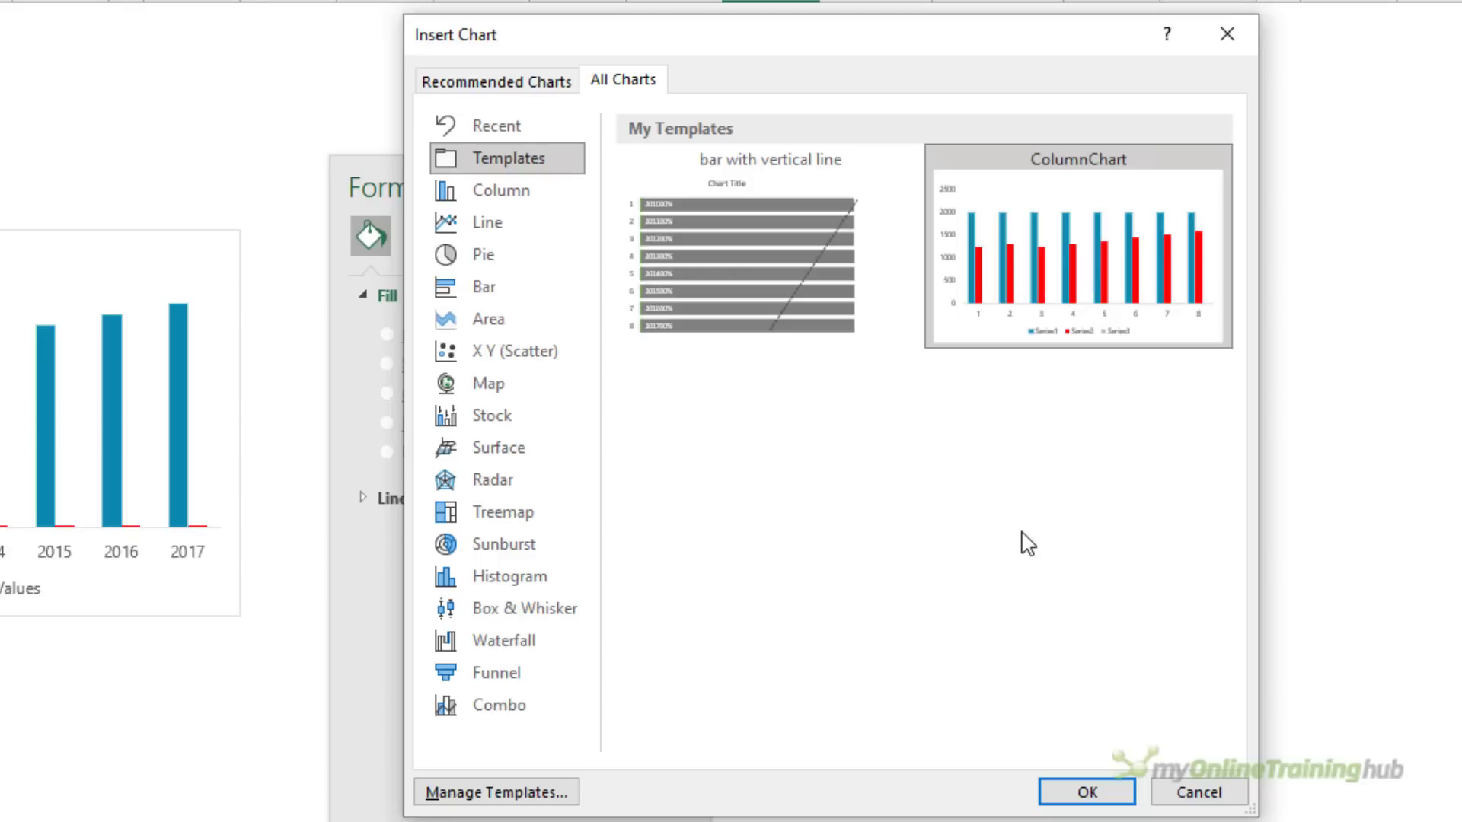